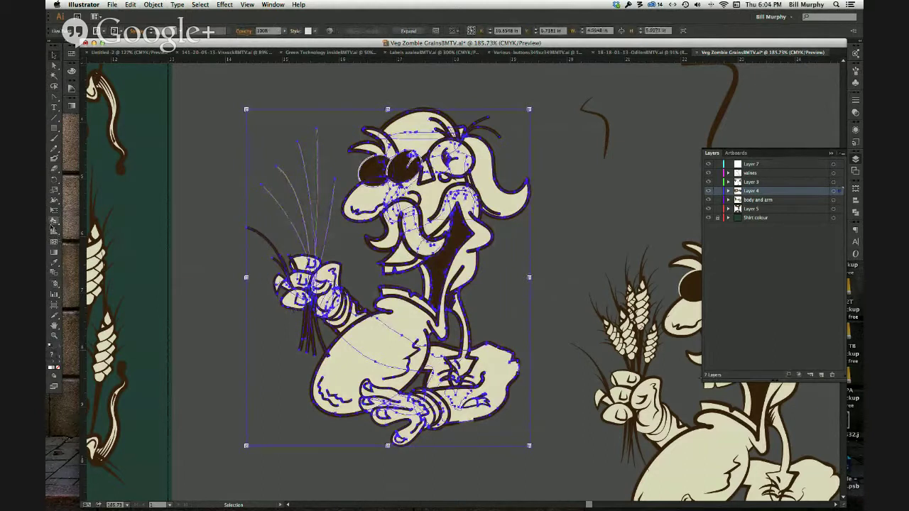
# - Fill the character's torso, shoulder and the shape beside the mouth with white using the Live Paint Bucket
pyautogui.click(53, 223)
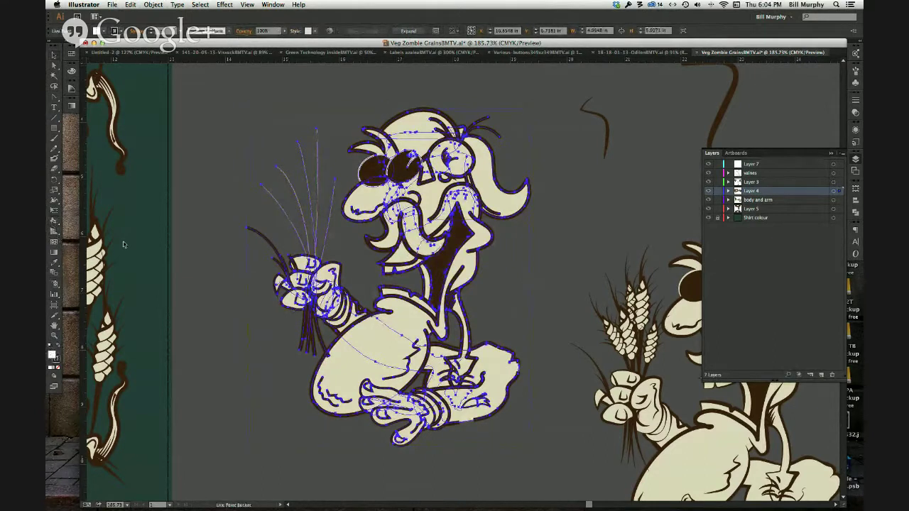
pyautogui.click(377, 336)
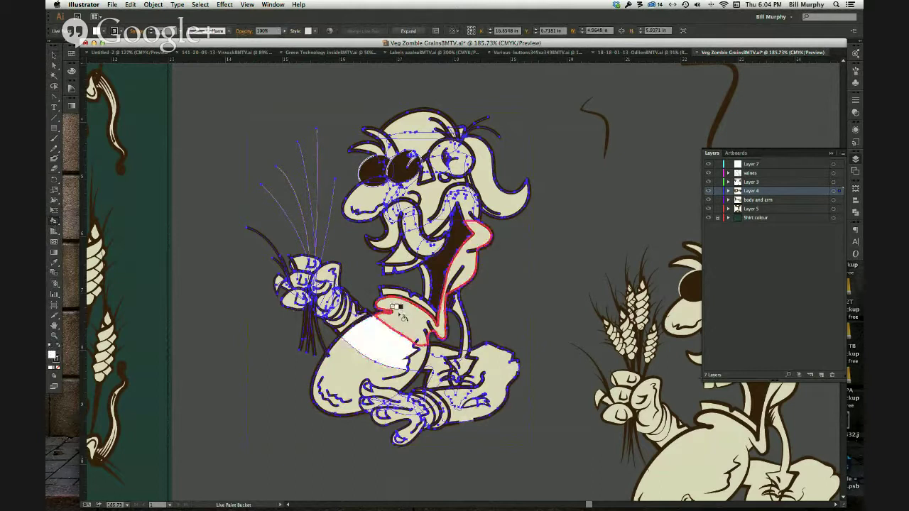
pyautogui.click(403, 318)
pyautogui.click(328, 370)
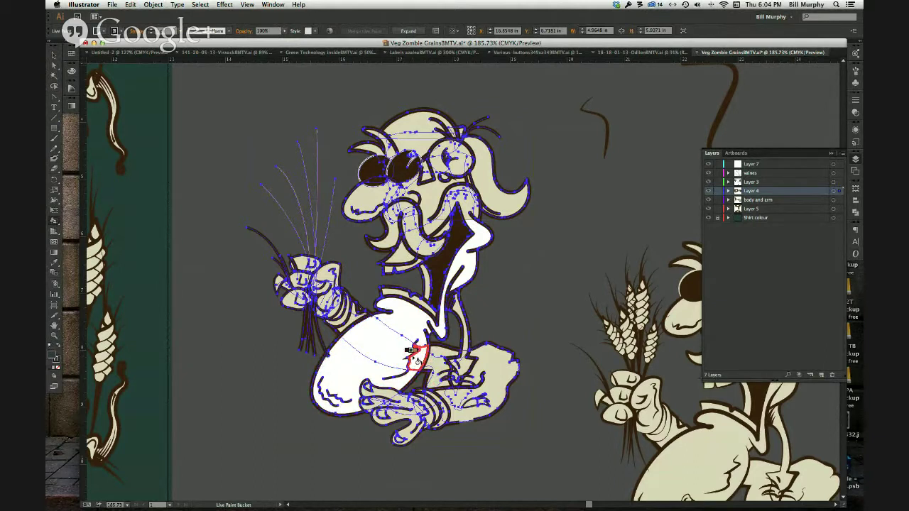
# - Choose the brown-to-cream gradient swatch and fill the torso regions with it
pyautogui.press('Right')
pyautogui.press('Right')
pyautogui.press('Right')
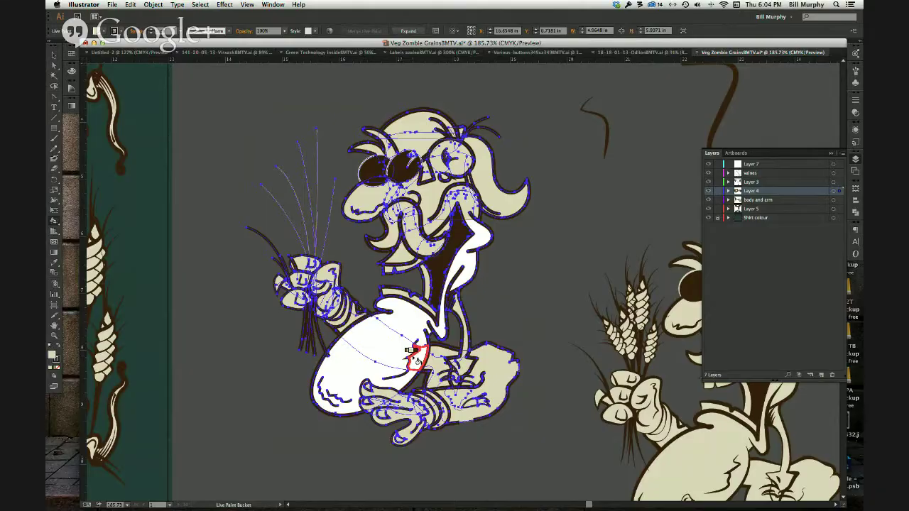
pyautogui.press('Right')
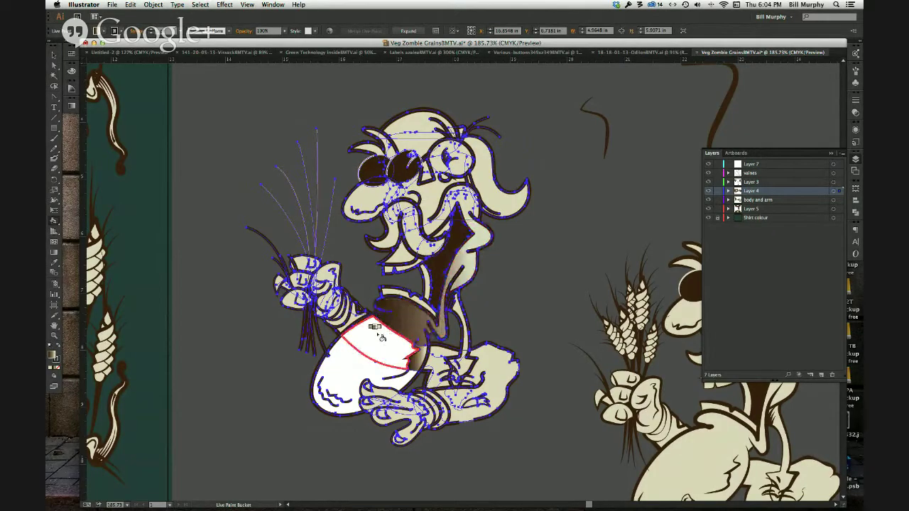
pyautogui.click(381, 337)
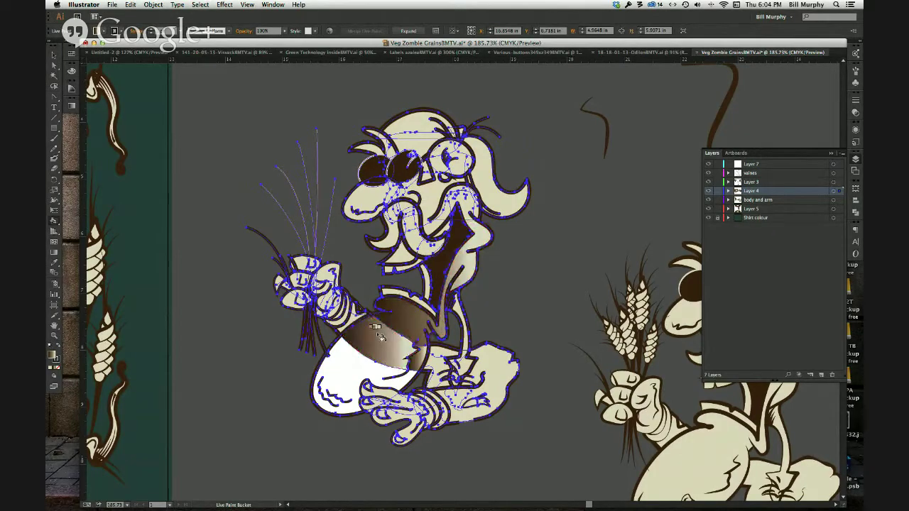
pyautogui.click(341, 357)
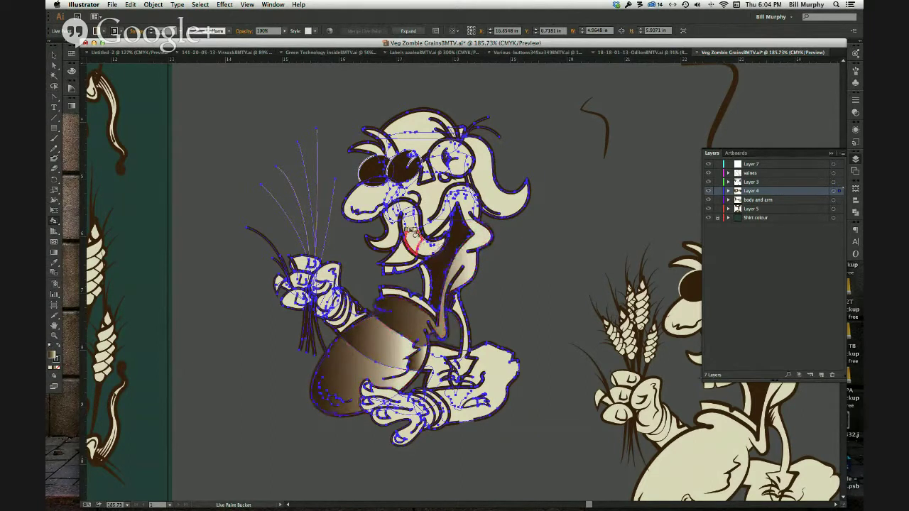
# - Activate the Shape Builder Tool with the whole Live Paint character selected
pyautogui.press('v')
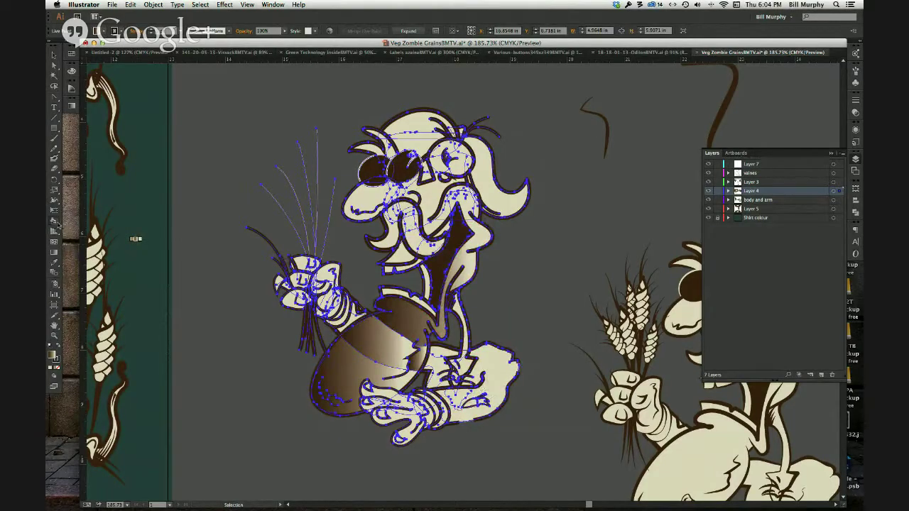
pyautogui.click(56, 221)
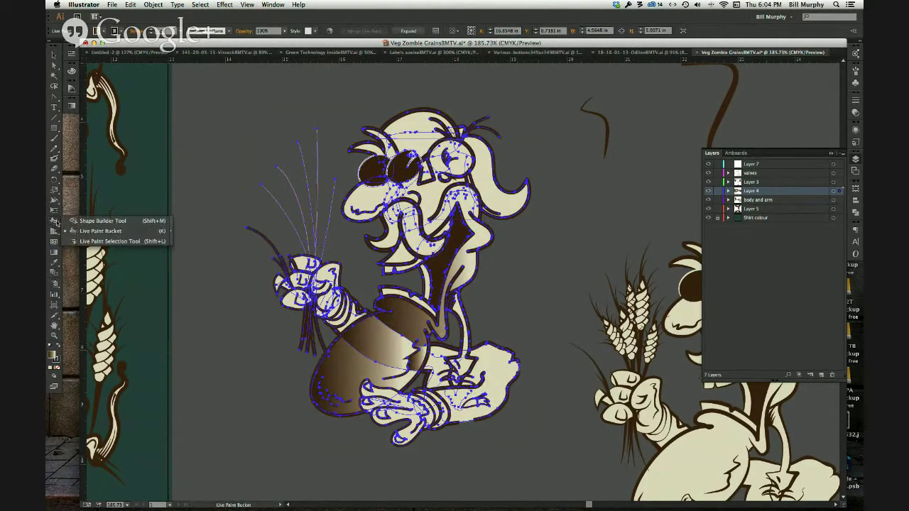
pyautogui.click(101, 222)
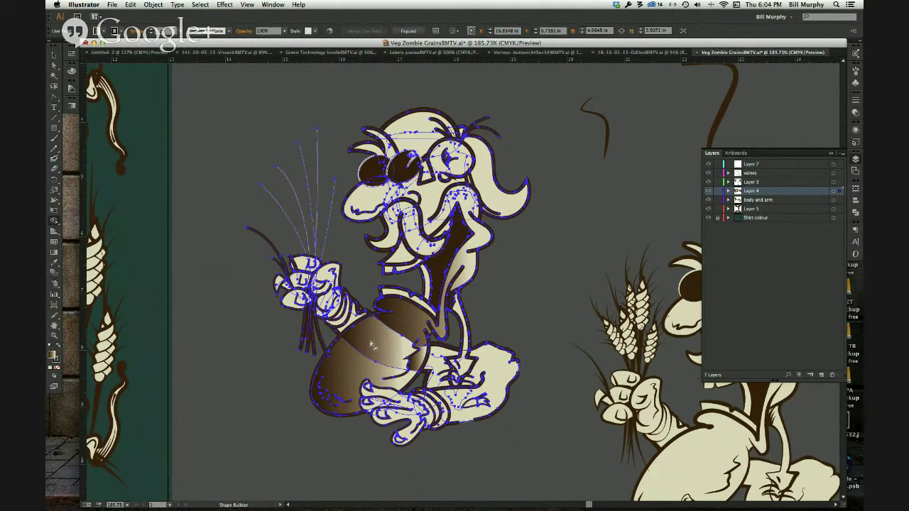
pyautogui.press('v')
pyautogui.click(54, 58)
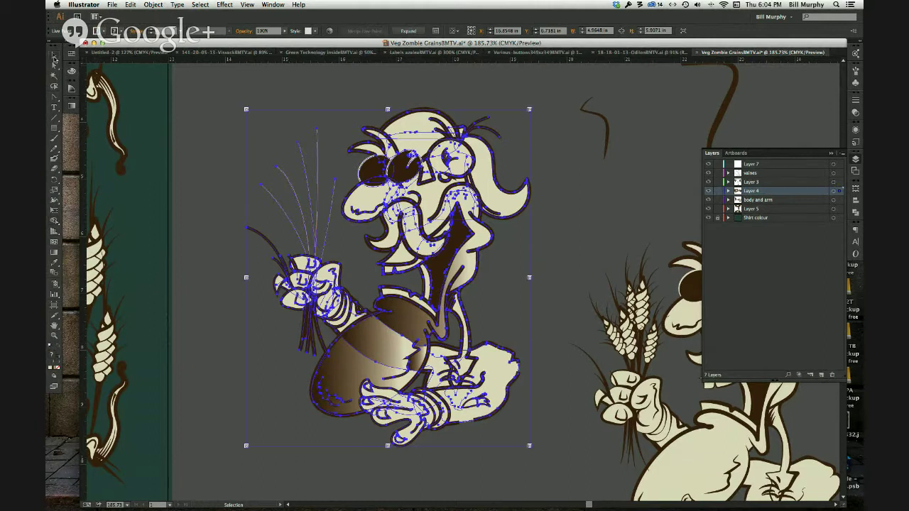
pyautogui.click(274, 331)
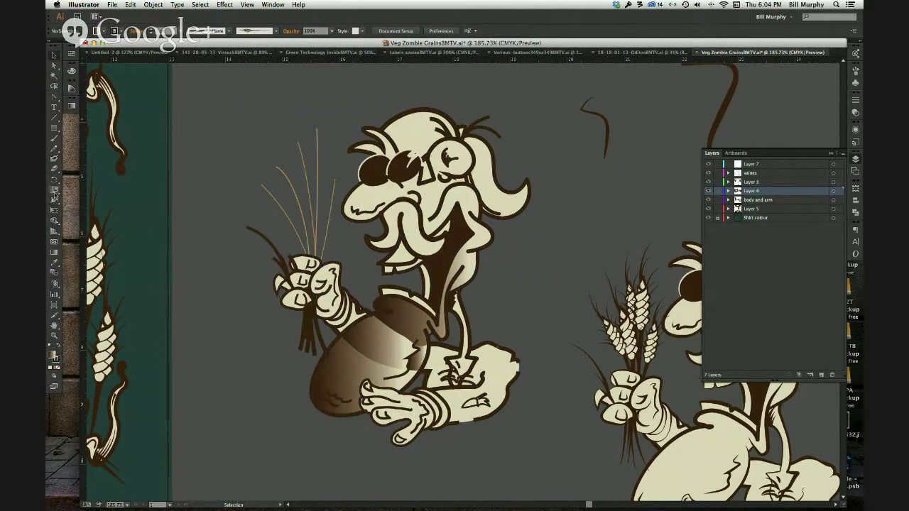
pyautogui.click(54, 221)
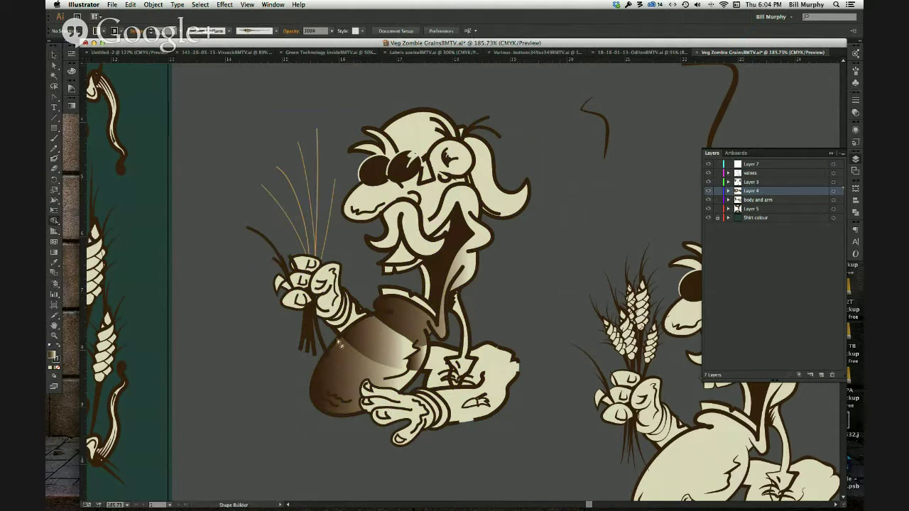
pyautogui.click(54, 56)
pyautogui.click(369, 319)
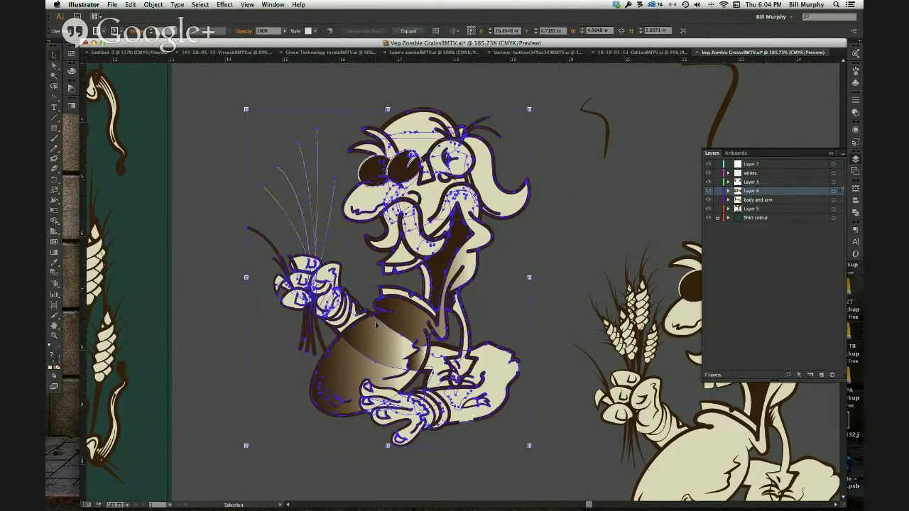
pyautogui.hotkey('shift', 'm')
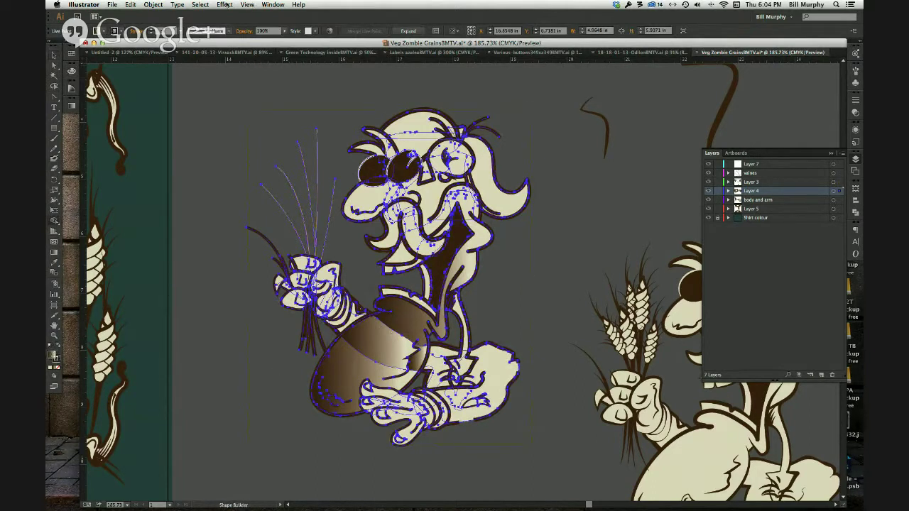
# - Try releasing the character's Live Paint group, and undo the release
pyautogui.click(154, 5)
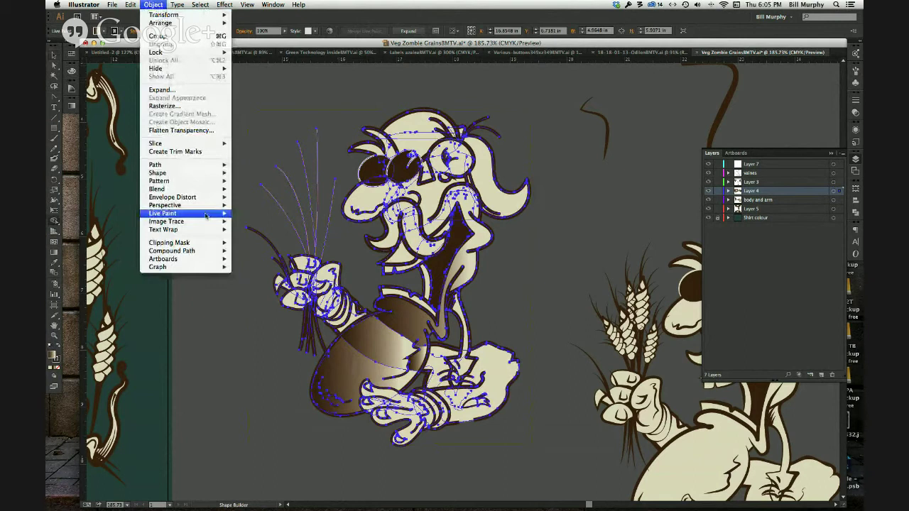
pyautogui.moveTo(216, 213)
pyautogui.click(242, 230)
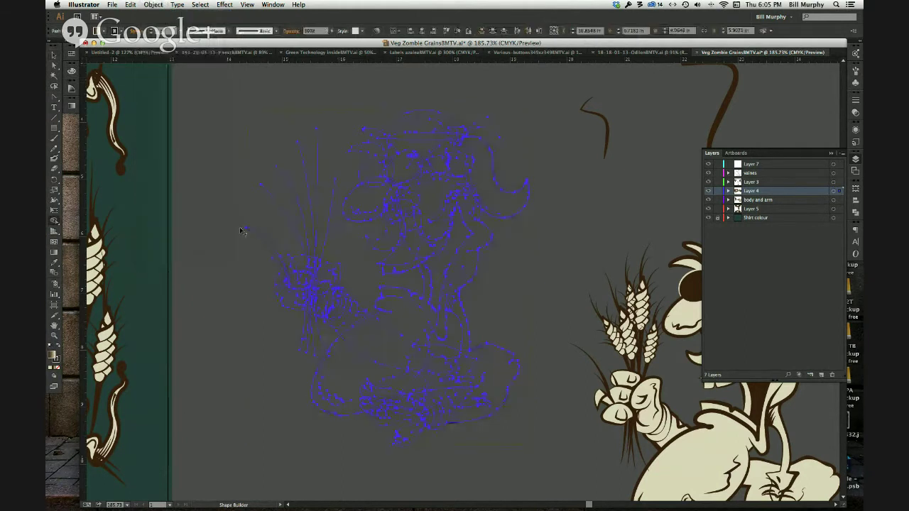
pyautogui.press('super+z')
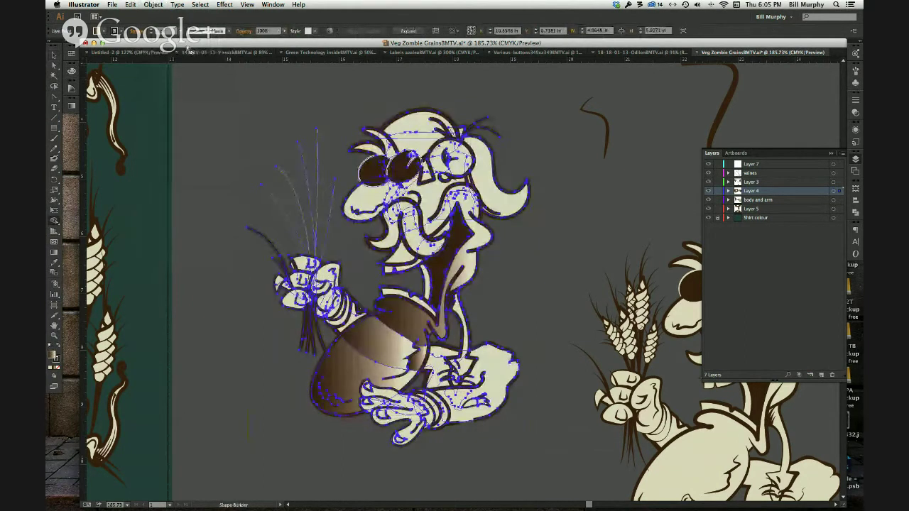
# - Expand the character's Live Paint group and merge the adjoining torso regions with the Shape Builder
pyautogui.click(155, 5)
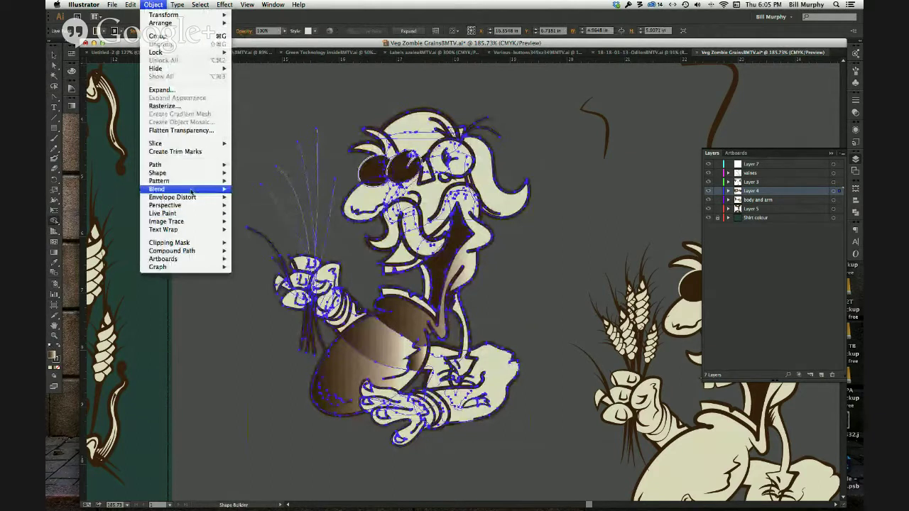
pyautogui.moveTo(196, 215)
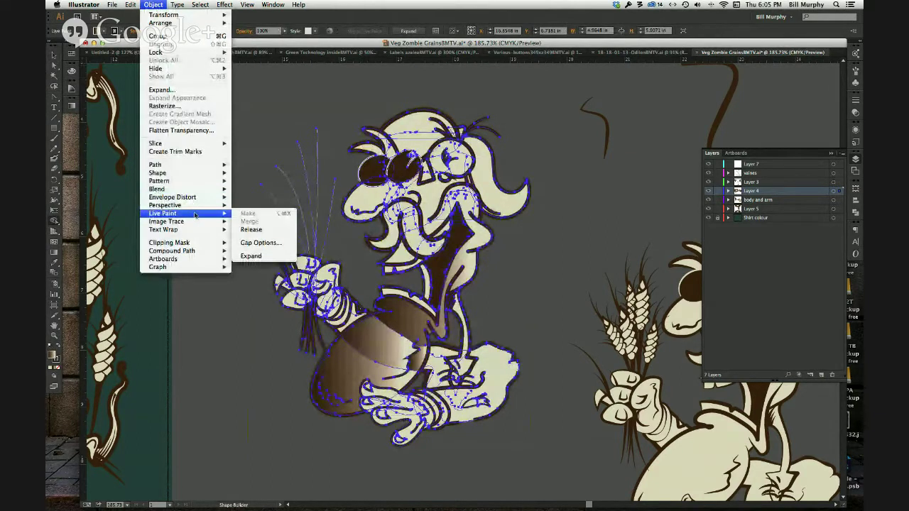
pyautogui.click(290, 257)
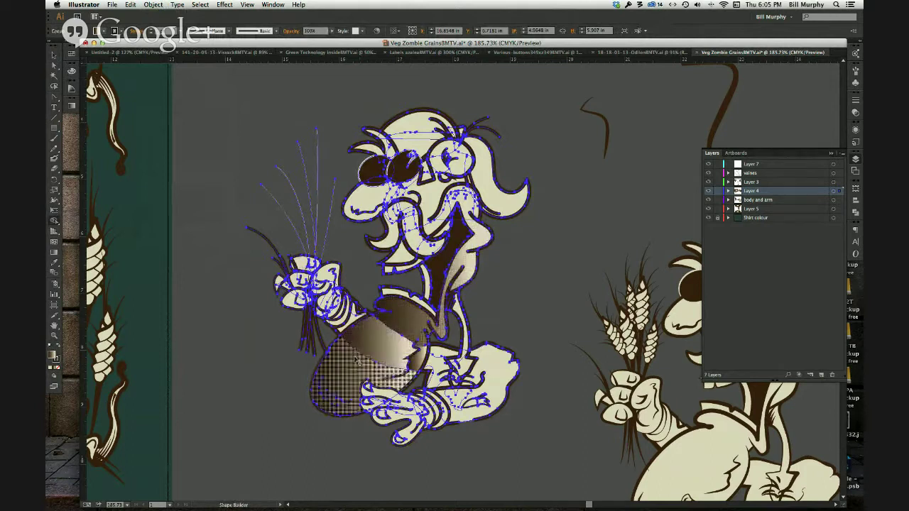
pyautogui.moveTo(332, 379); pyautogui.dragTo(397, 332)
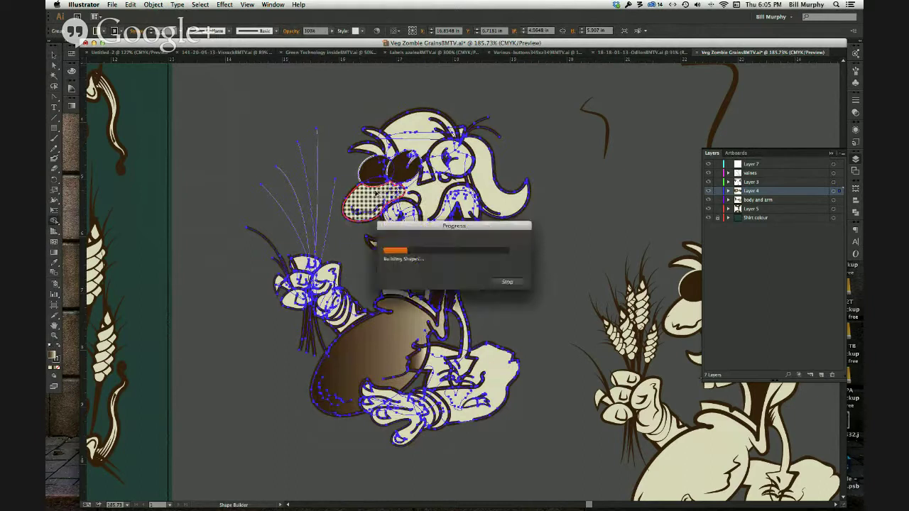
# - Apply the brown-to-cream gradient to the character's nose, cheek and top of the head with the Shape Builder
pyautogui.click(377, 192)
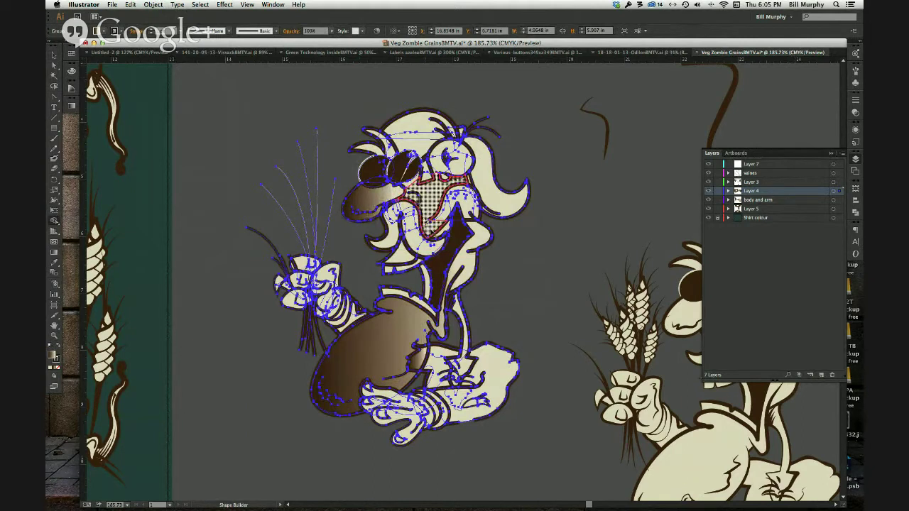
pyautogui.click(431, 232)
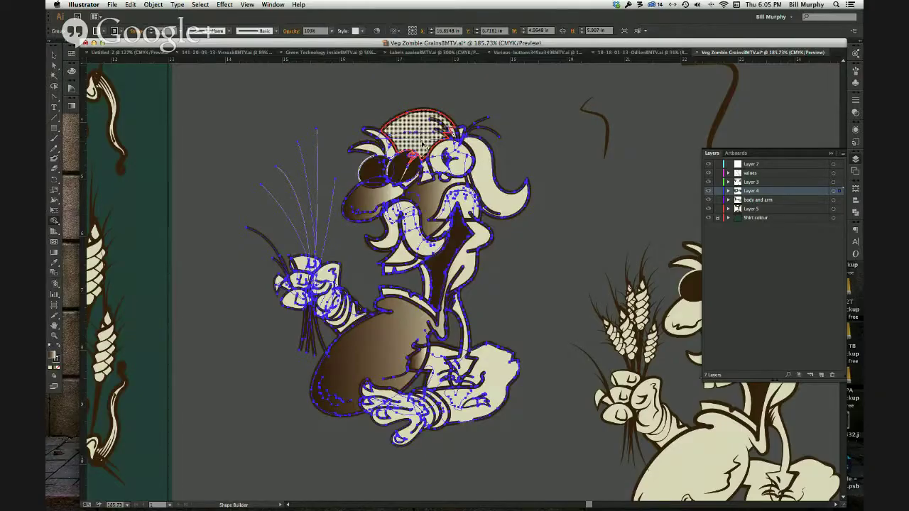
pyautogui.click(422, 129)
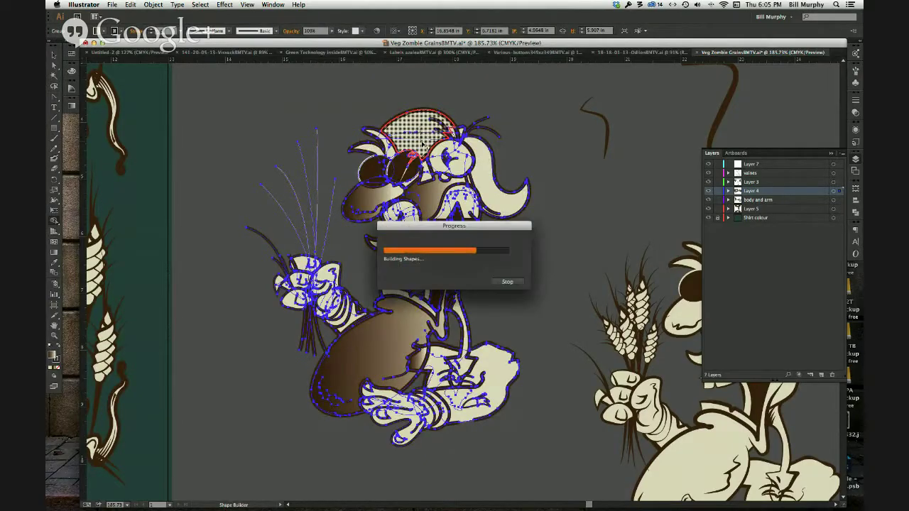
pyautogui.moveTo(455, 228)
pyautogui.mouseDown()
pyautogui.moveTo(382, 292)
pyautogui.moveTo(382, 357)
pyautogui.moveTo(385, 316)
pyautogui.mouseUp()
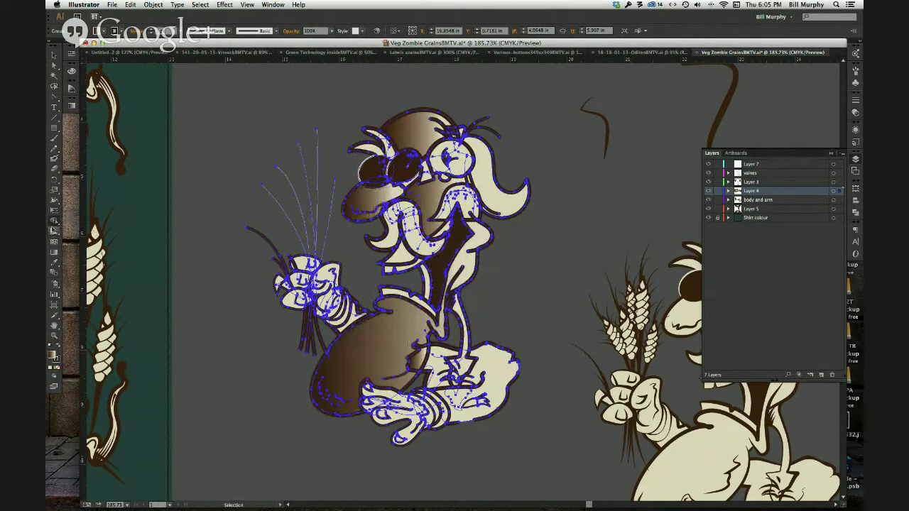
# - Fill the torso, nose, top of the head and cheek with the dark green swatch using the Live Paint Bucket
pyautogui.moveTo(54, 221); pyautogui.dragTo(92, 230)
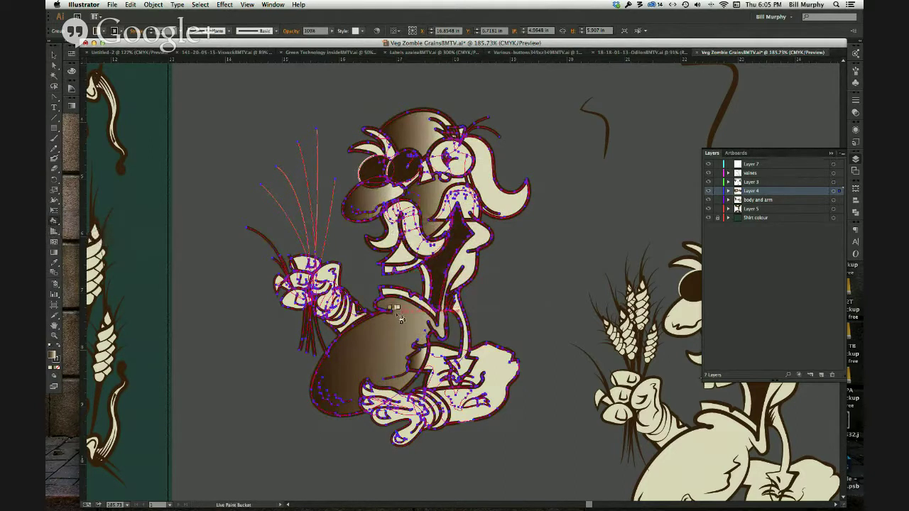
pyautogui.press('Right')
pyautogui.press('Right')
pyautogui.click(400, 320)
pyautogui.click(373, 203)
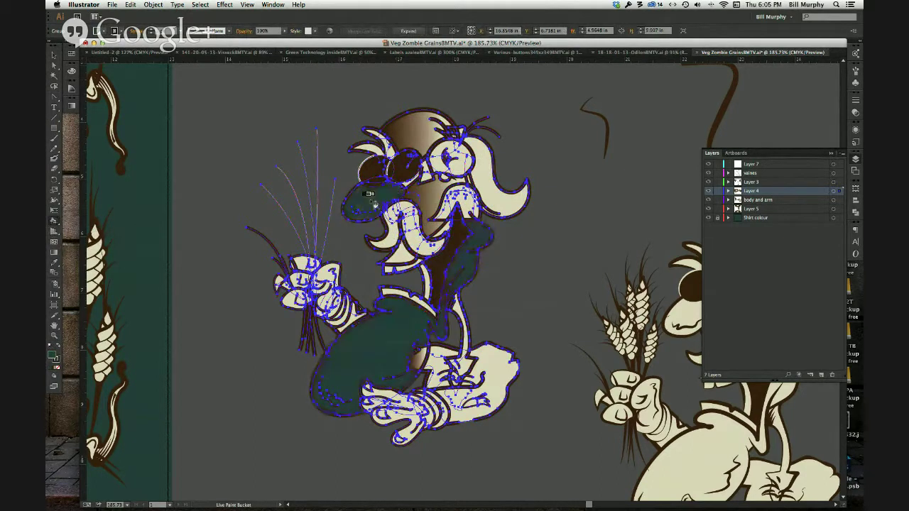
pyautogui.click(406, 142)
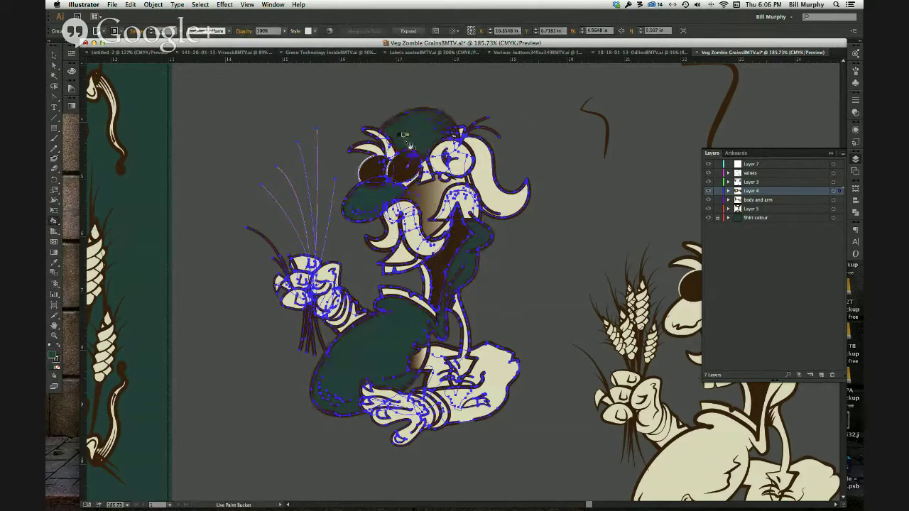
pyautogui.click(427, 194)
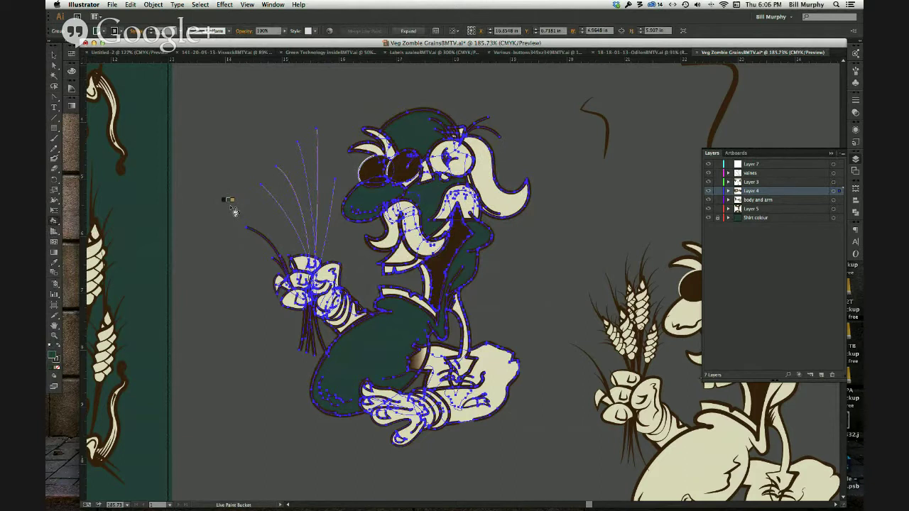
# - Switch to the 141-20-05-13-VisvackBMTV.ai document and examine the rat warrior's colouring up close and as a whole
pyautogui.press('v')
pyautogui.click(245, 52)
pyautogui.press('k')
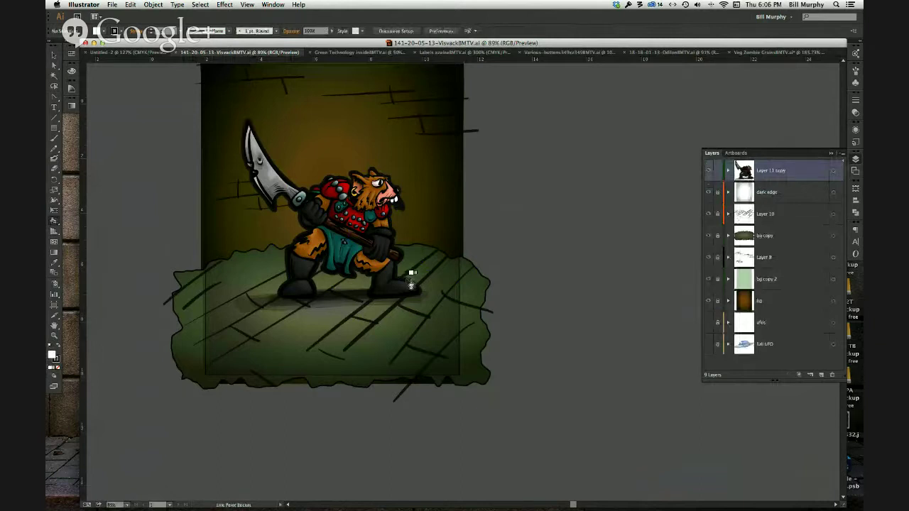
pyautogui.scroll(3, 405, 274)
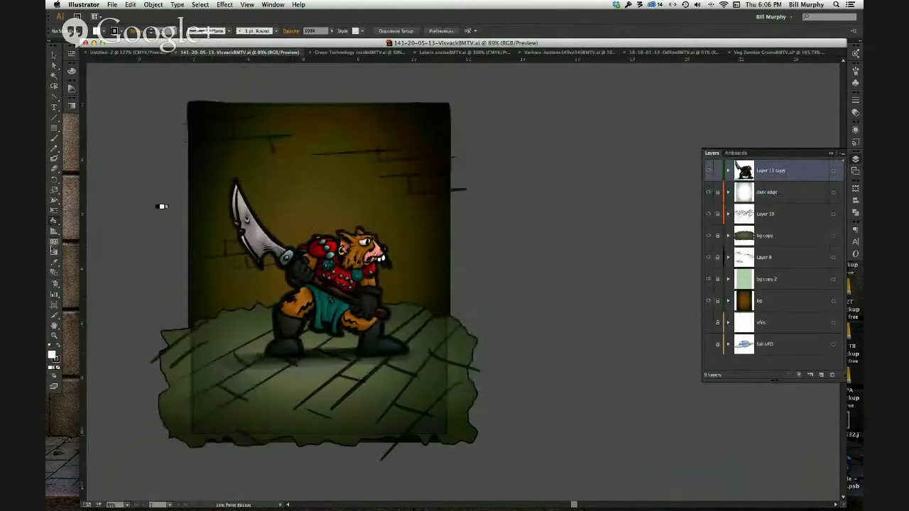
pyautogui.press('z')
pyautogui.moveTo(228, 205); pyautogui.dragTo(511, 378)
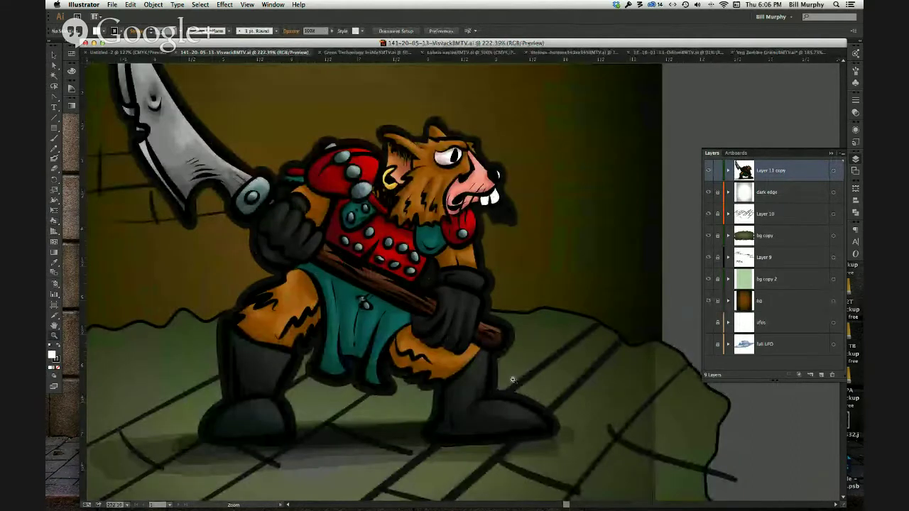
pyautogui.press('v')
pyautogui.click(317, 239)
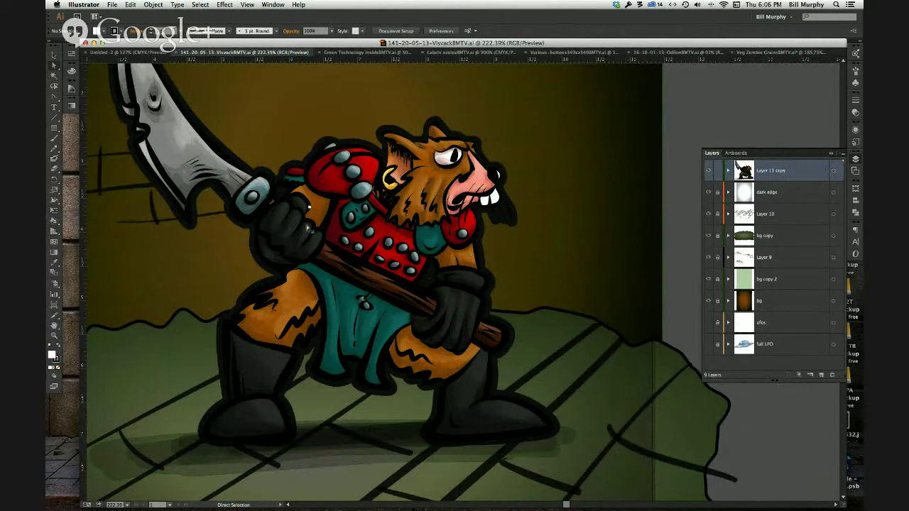
pyautogui.press('super+0')
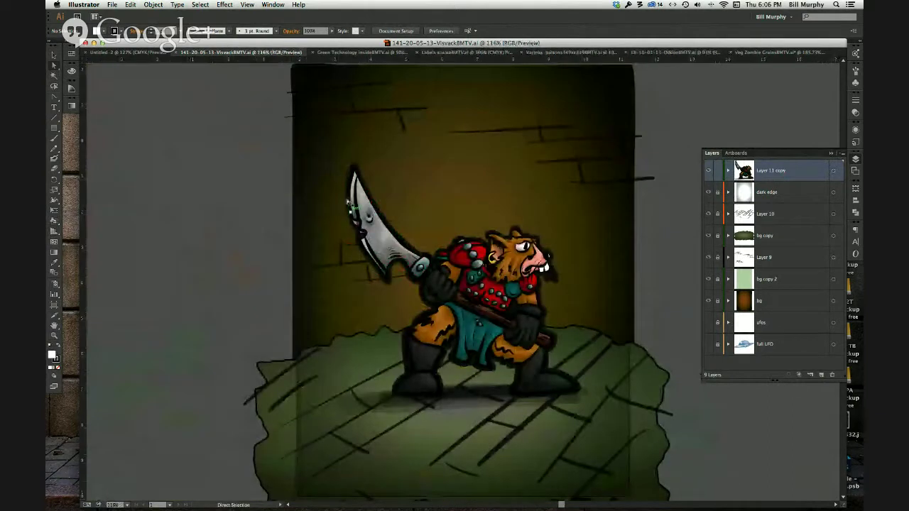
# - Select all the rat warrior artwork on Layer 11 copy and open Recolor Artwork for it, keeping the character in view
pyautogui.press('v')
pyautogui.press('a')
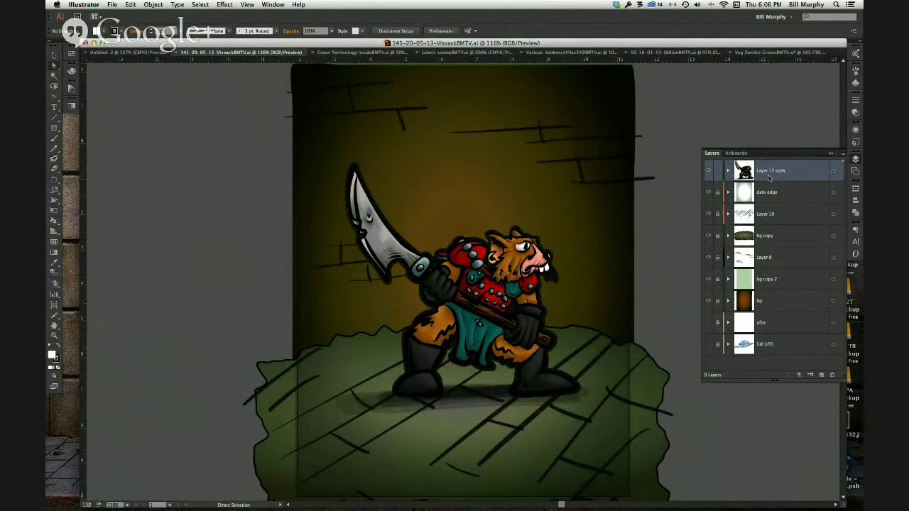
pyautogui.click(834, 171)
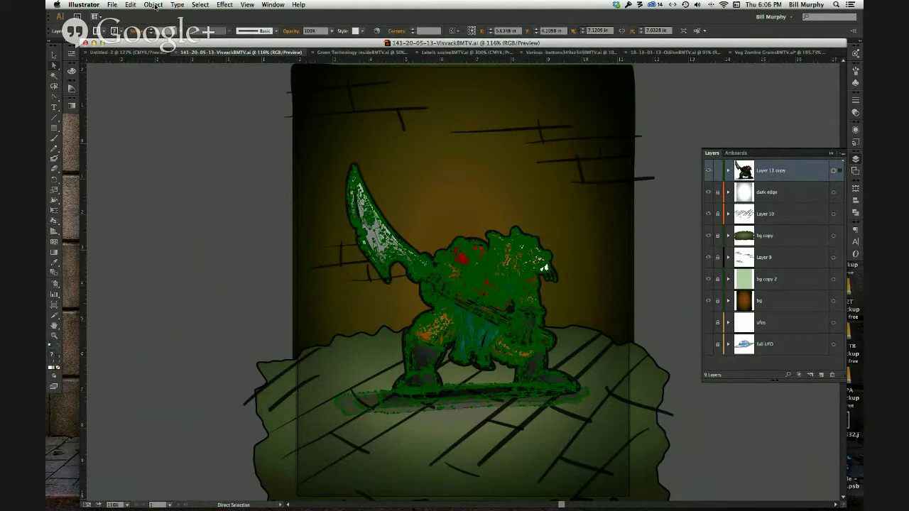
pyautogui.click(154, 5)
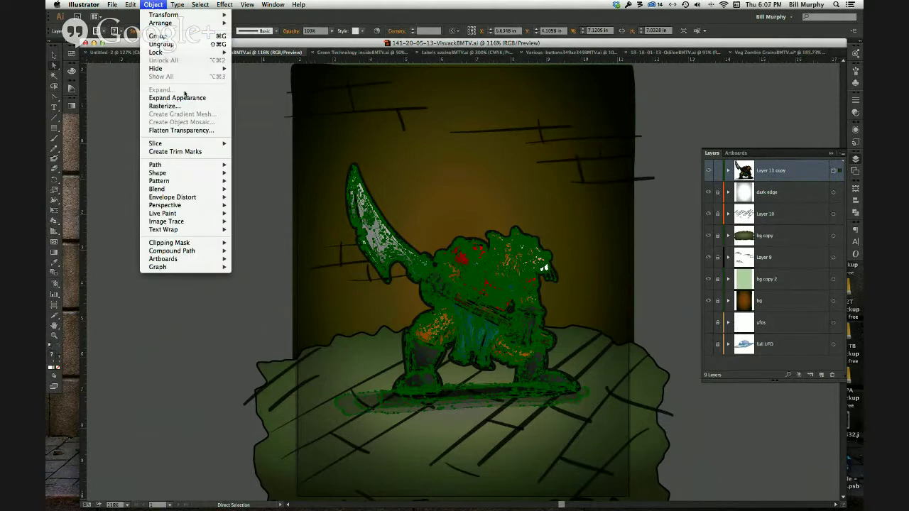
pyautogui.click(132, 5)
pyautogui.click(131, 5)
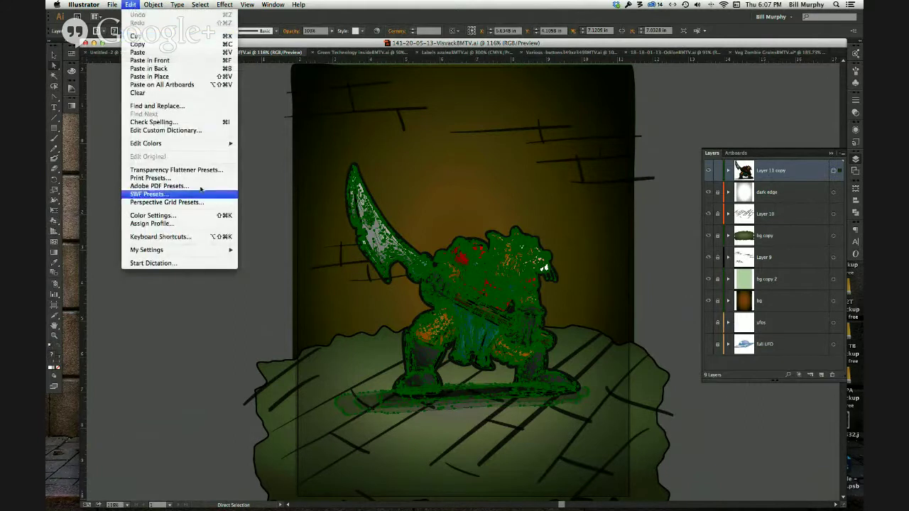
pyautogui.moveTo(183, 144)
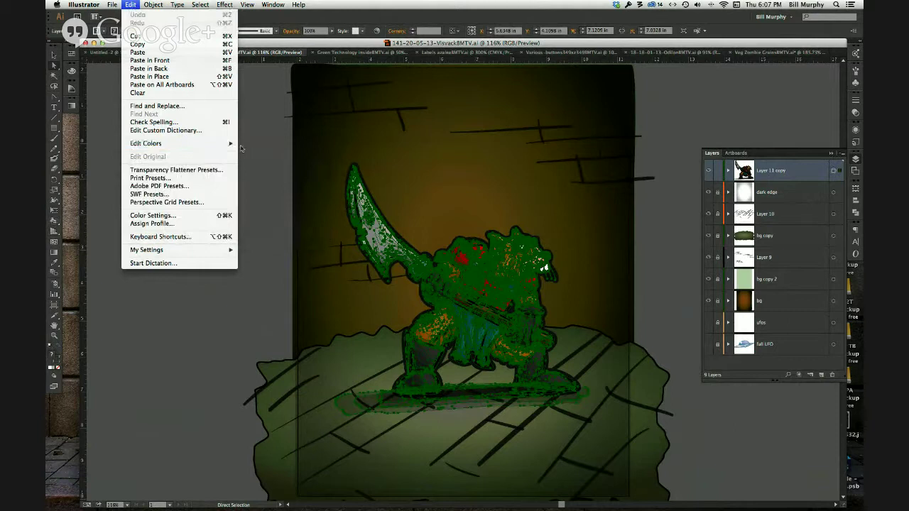
pyautogui.moveTo(228, 143)
pyautogui.moveTo(262, 152)
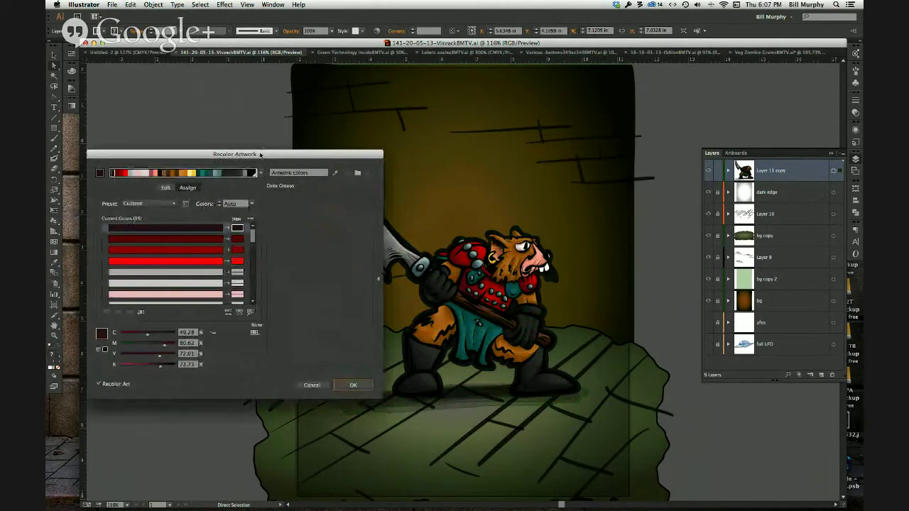
pyautogui.moveTo(260, 156); pyautogui.dragTo(262, 110)
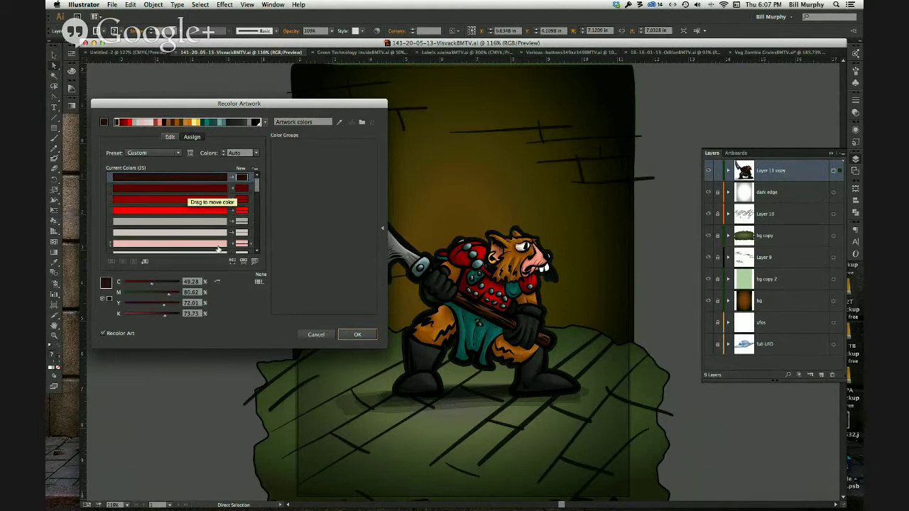
# - Look through the character's current colours and inspect the golden yellow and pale yellow entries
pyautogui.scroll(-5, 217, 251)
pyautogui.scroll(4, 217, 252)
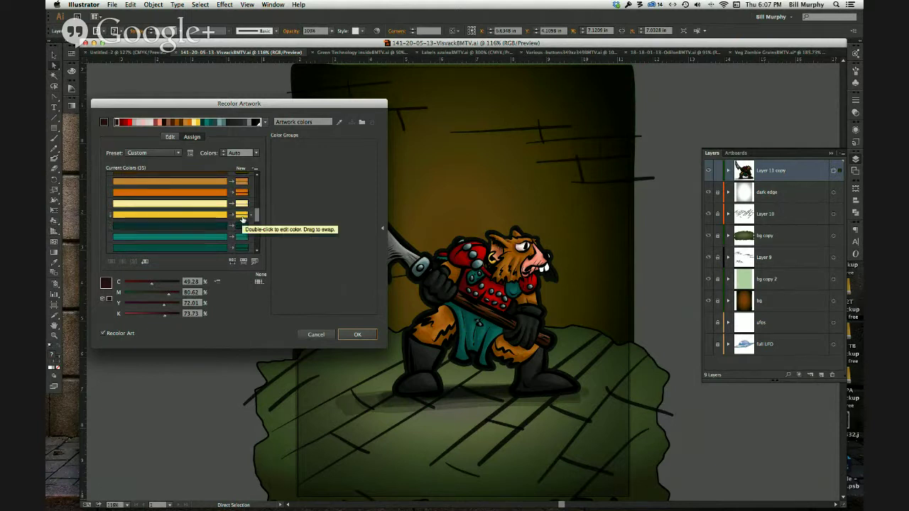
pyautogui.click(243, 218)
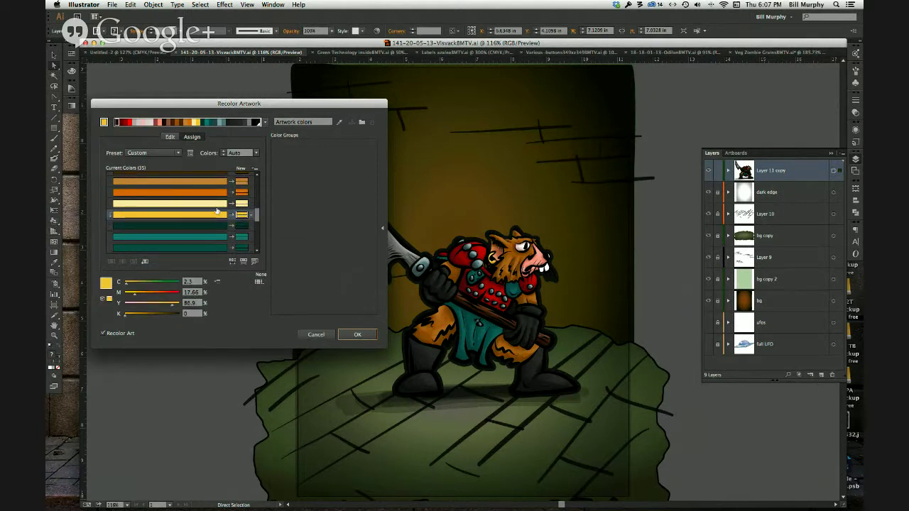
pyautogui.click(216, 207)
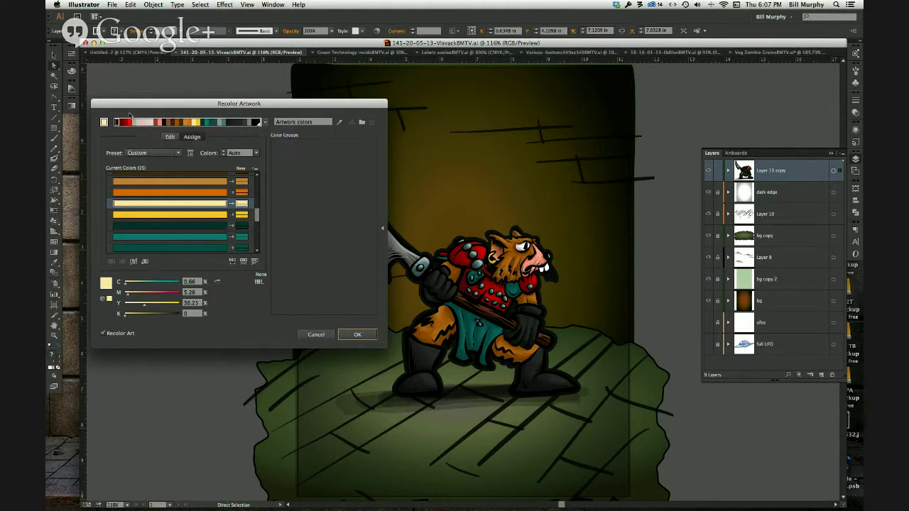
pyautogui.moveTo(130, 104)
pyautogui.mouseDown()
pyautogui.moveTo(120, 100)
pyautogui.moveTo(147, 99)
pyautogui.mouseUp()
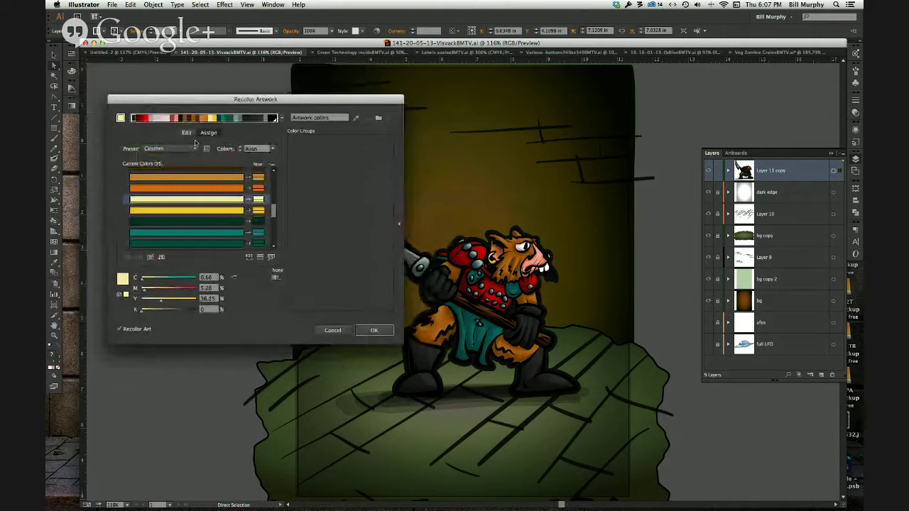
# - Rotate the character's linked colours together around the colour wheel to try different hue combinations
pyautogui.click(187, 134)
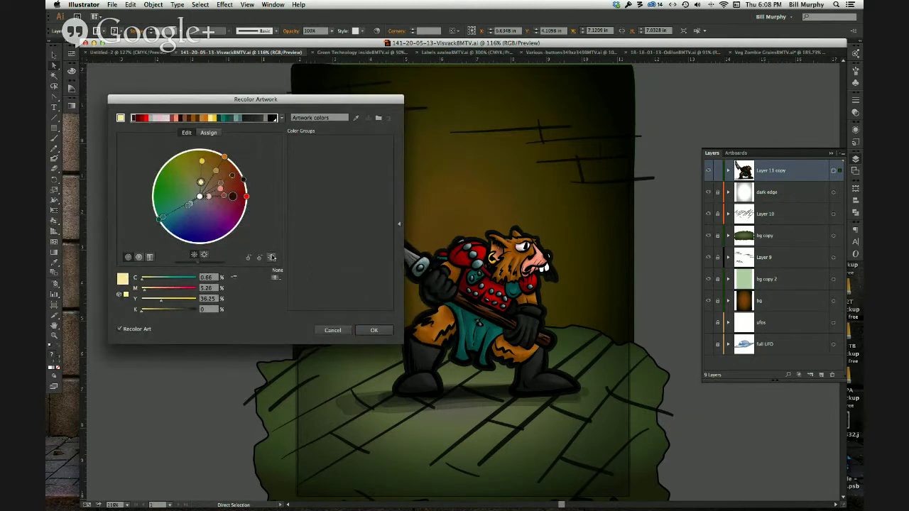
pyautogui.moveTo(235, 200); pyautogui.dragTo(166, 186)
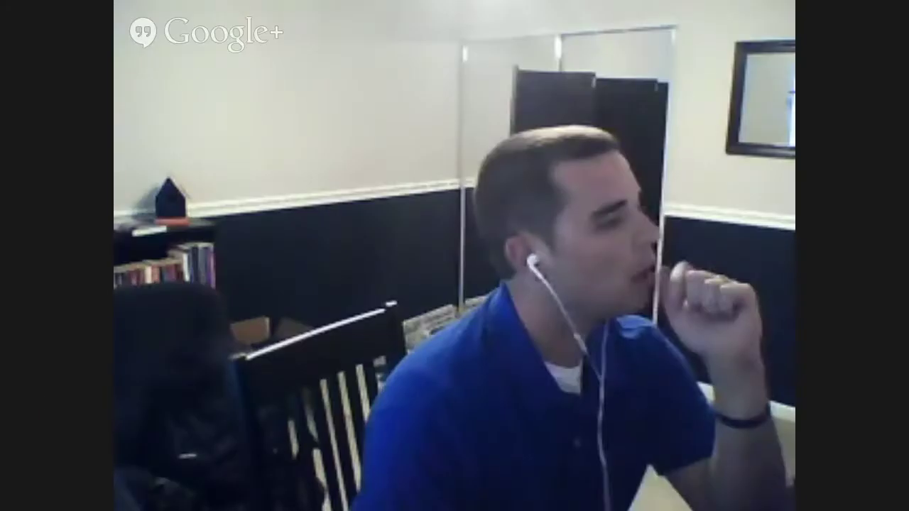
pyautogui.click(192, 254)
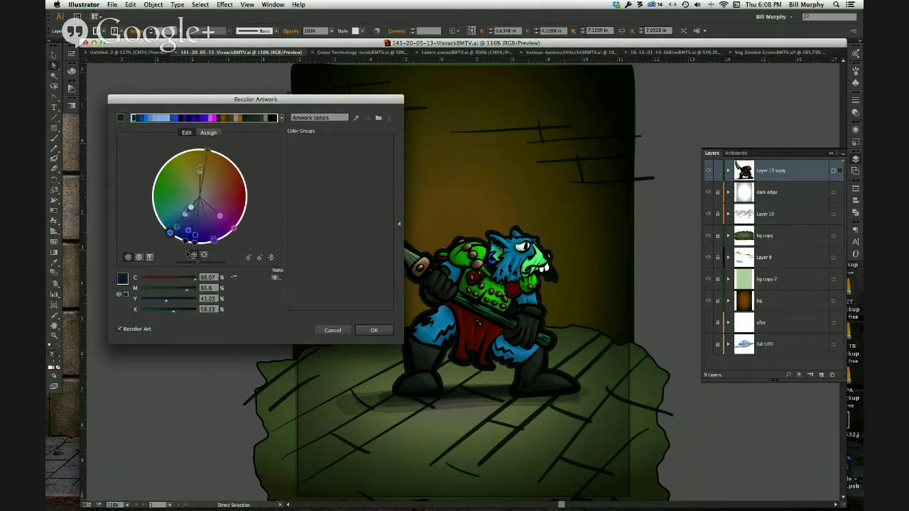
pyautogui.click(204, 255)
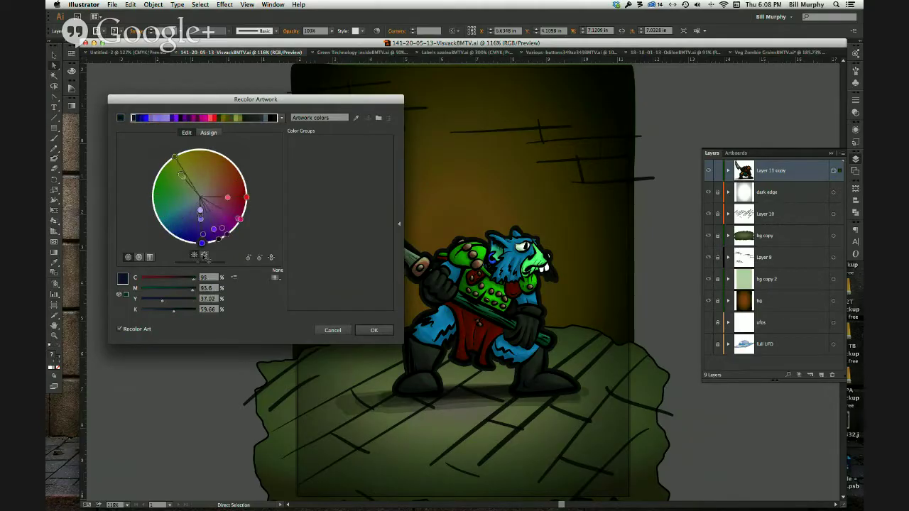
pyautogui.click(206, 242)
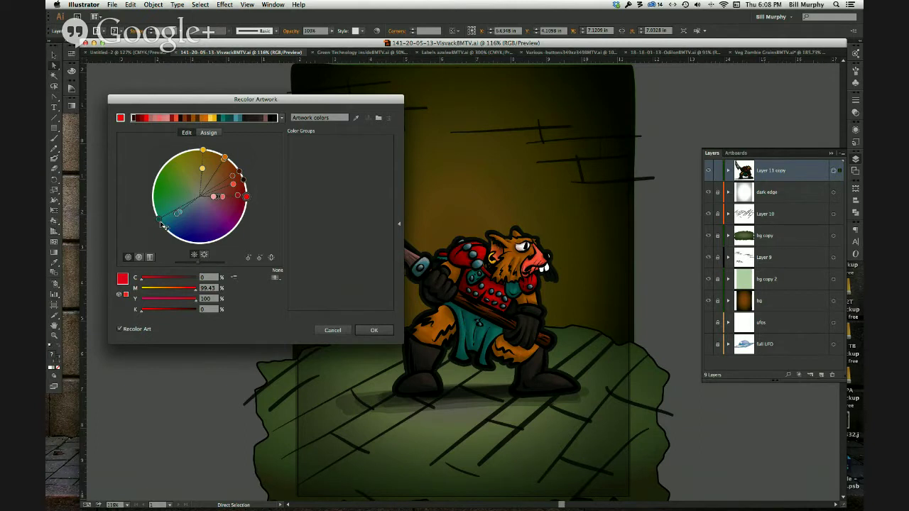
# - Shift the teal colours of the loincloth and metal studs individually to blue on the colour wheel
pyautogui.moveTo(161, 223); pyautogui.dragTo(204, 232)
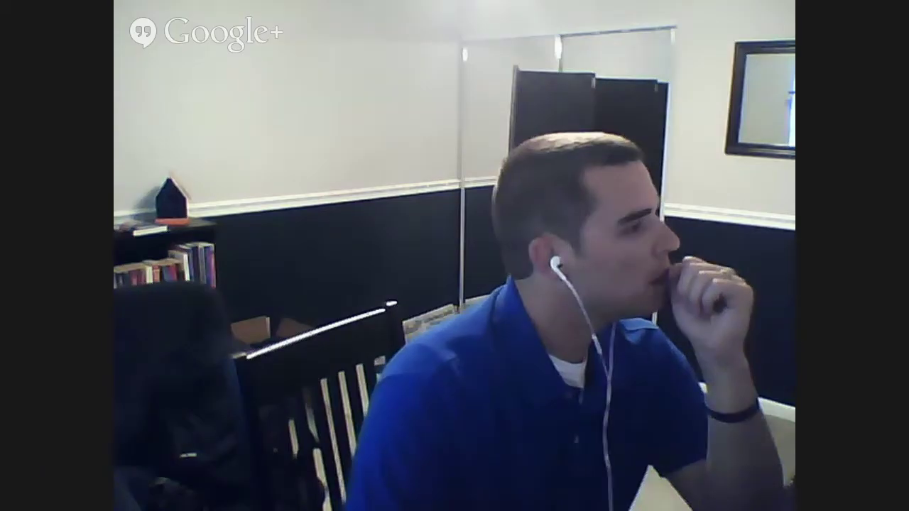
pyautogui.moveTo(204, 232); pyautogui.dragTo(194, 226)
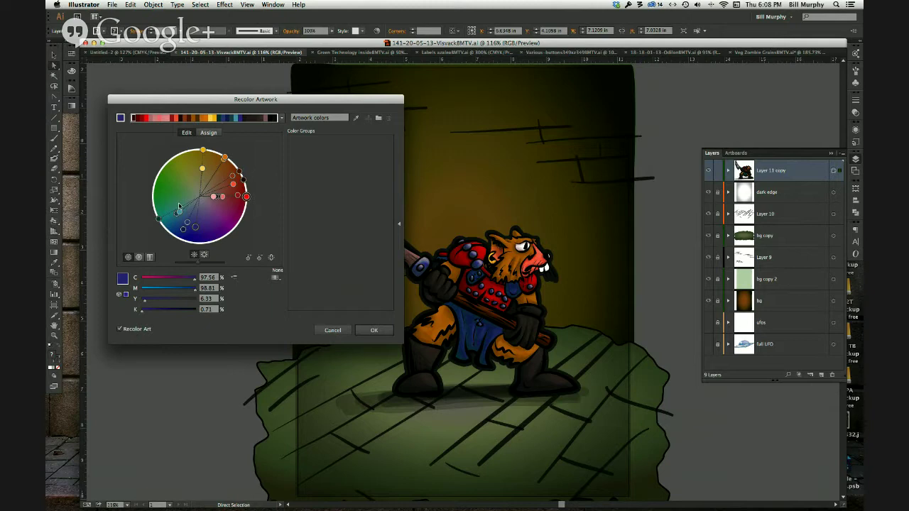
pyautogui.moveTo(179, 208); pyautogui.dragTo(196, 215)
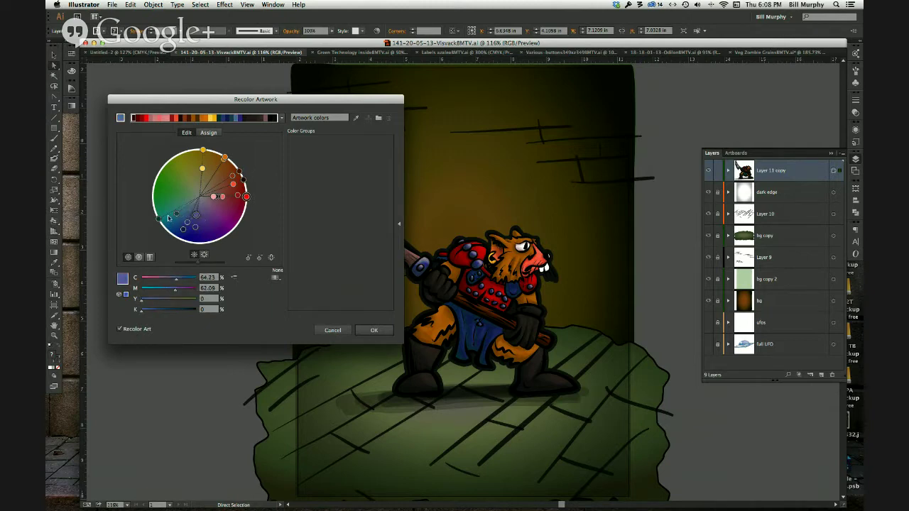
# - Remove the dark green colour at the wheel's outer edge from the artwork's palette
pyautogui.click(163, 225)
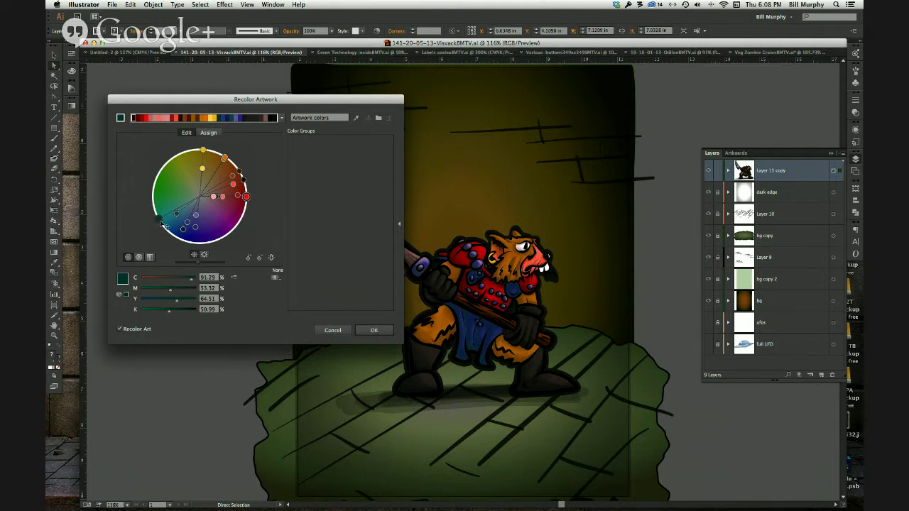
pyautogui.rightClick(164, 225)
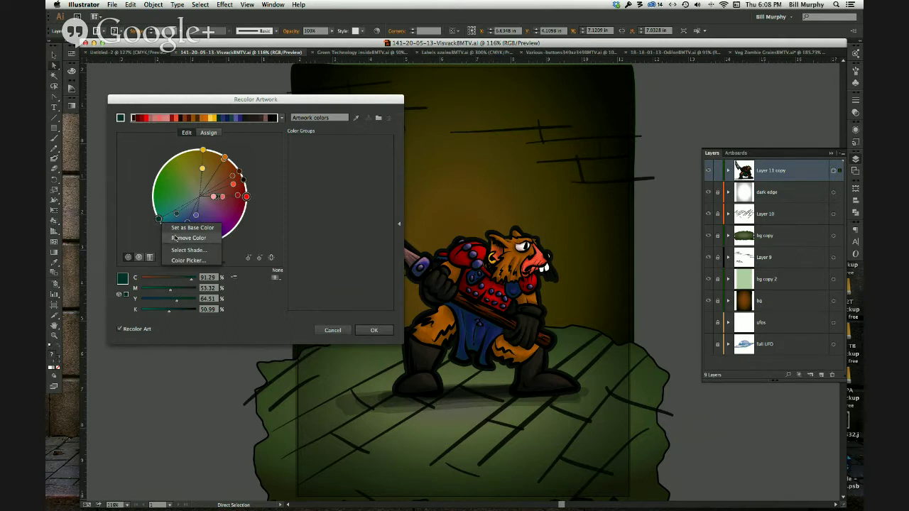
pyautogui.click(175, 238)
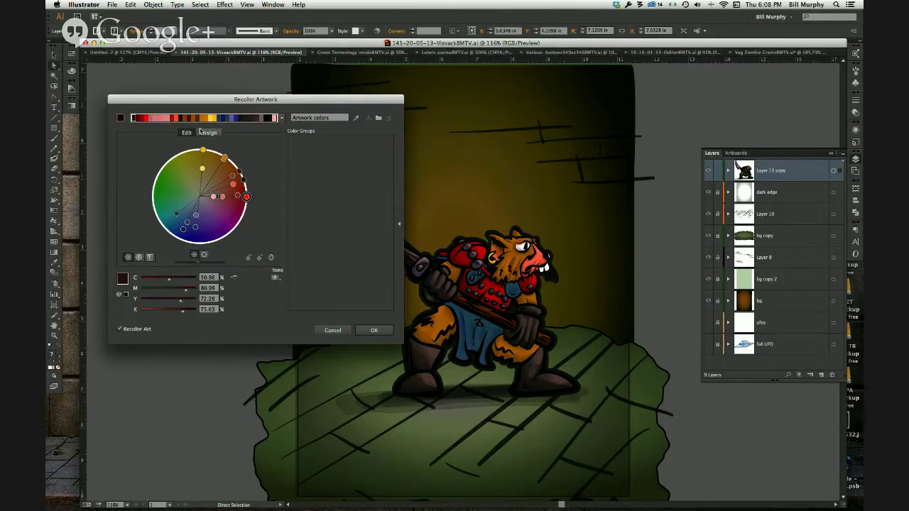
# - Display brightness and hue on the colour wheel and lower the saturation of the whole character
pyautogui.click(234, 278)
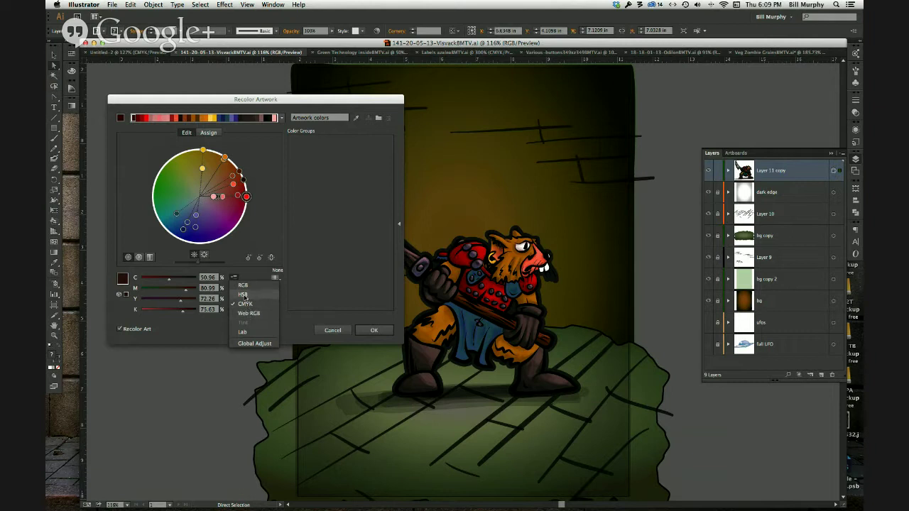
pyautogui.click(219, 331)
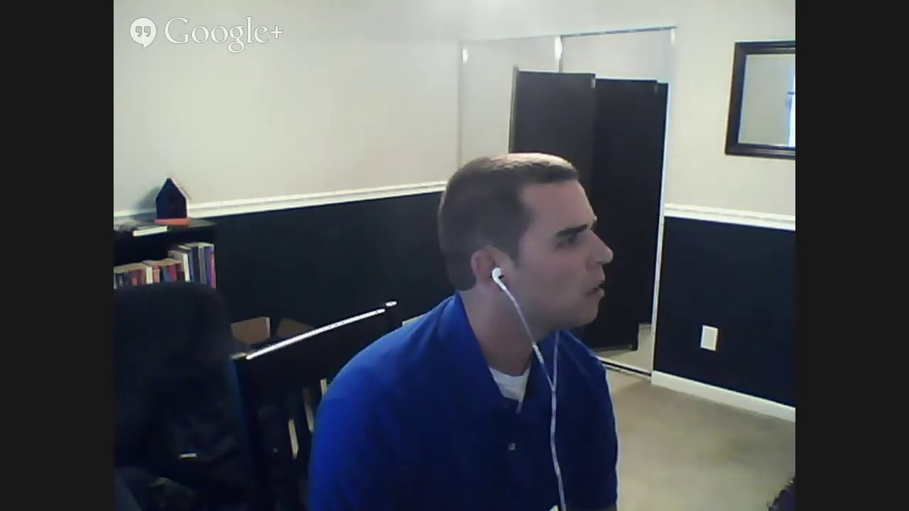
pyautogui.click(204, 255)
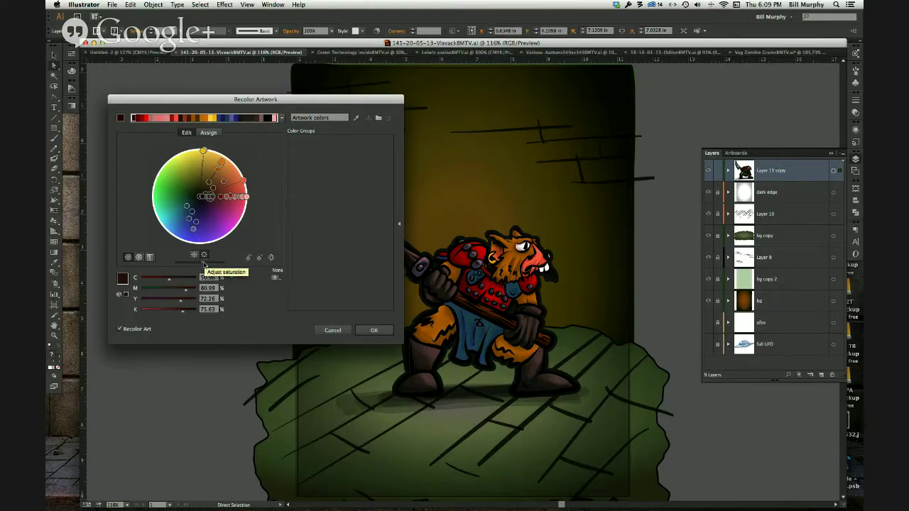
pyautogui.moveTo(205, 262); pyautogui.dragTo(179, 265)
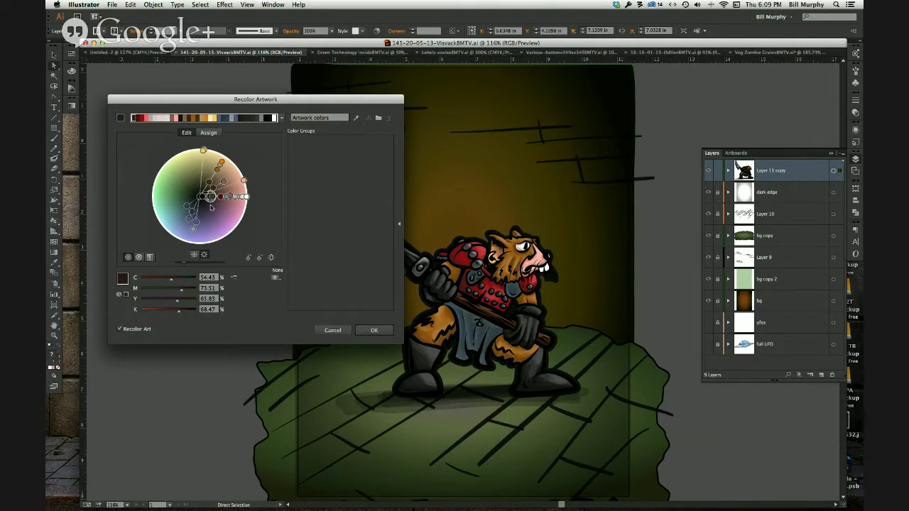
# - In the colour assignments, change the replacement for bright red to cyan 92%, magenta 100% and black 4%
pyautogui.click(209, 132)
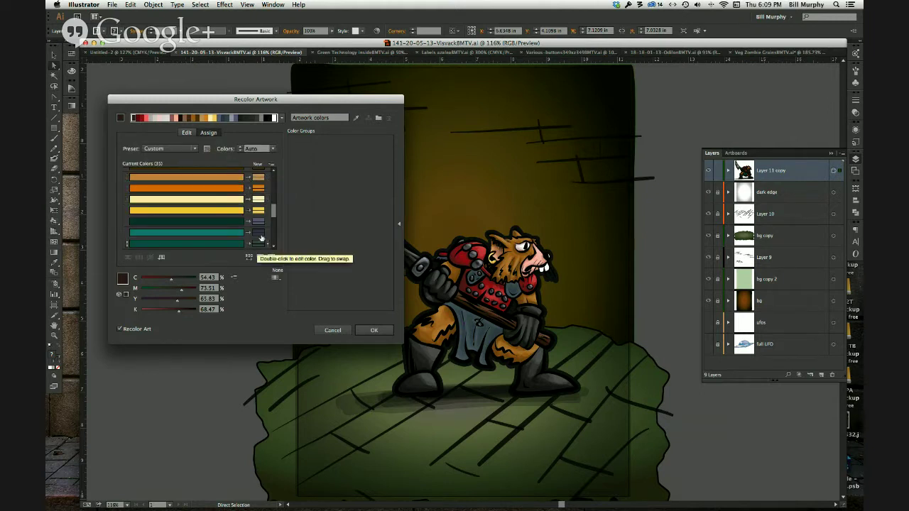
pyautogui.click(186, 132)
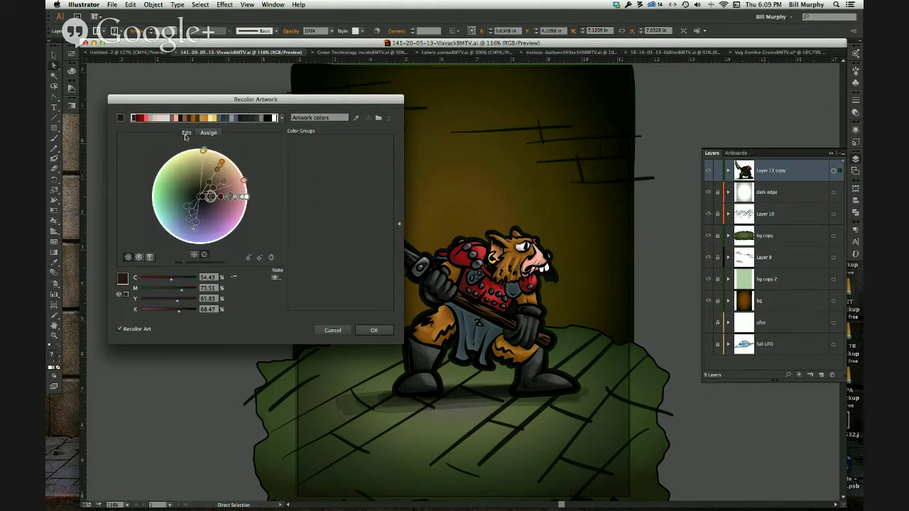
pyautogui.click(208, 132)
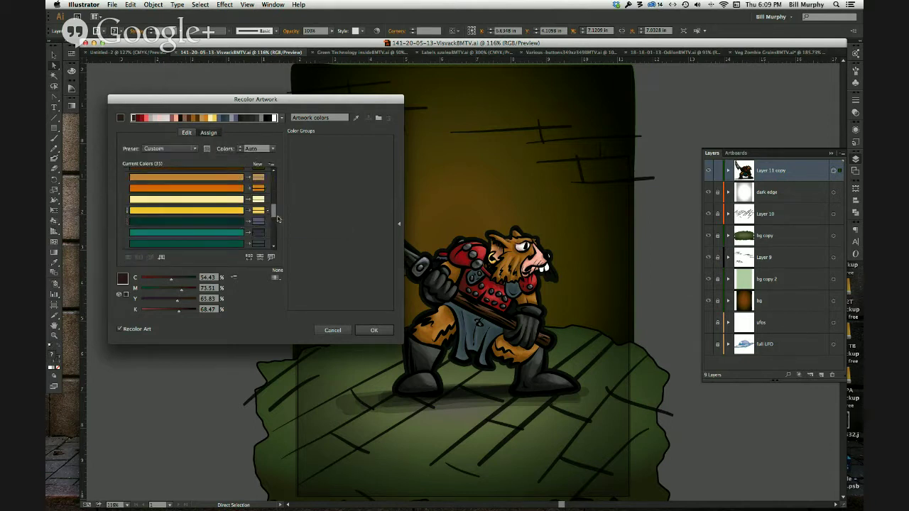
pyautogui.moveTo(274, 210); pyautogui.dragTo(273, 182)
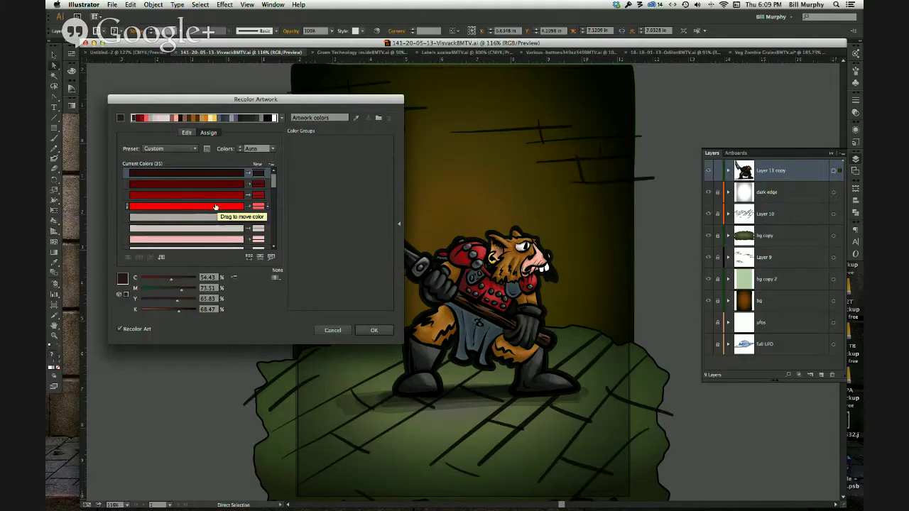
pyautogui.click(215, 206)
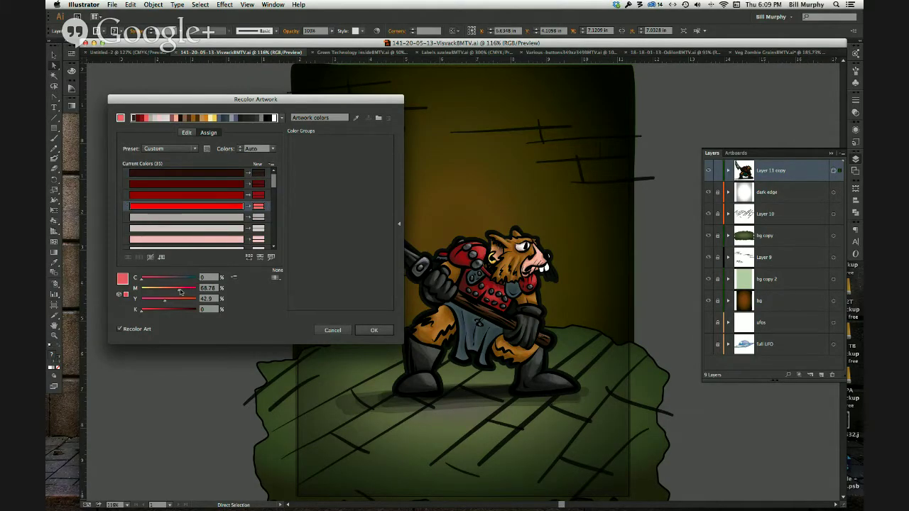
pyautogui.moveTo(181, 292); pyautogui.dragTo(142, 289)
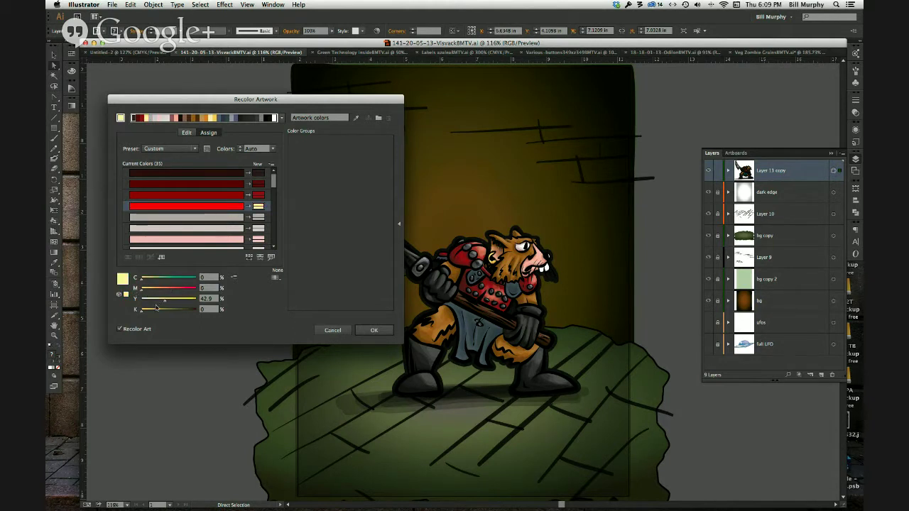
pyautogui.click(195, 310)
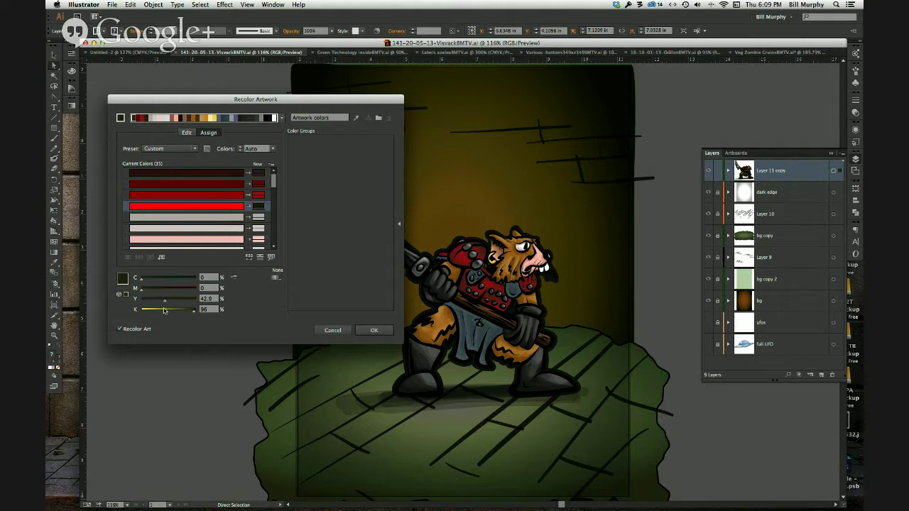
pyautogui.click(192, 277)
pyautogui.moveTo(143, 291); pyautogui.dragTo(195, 290)
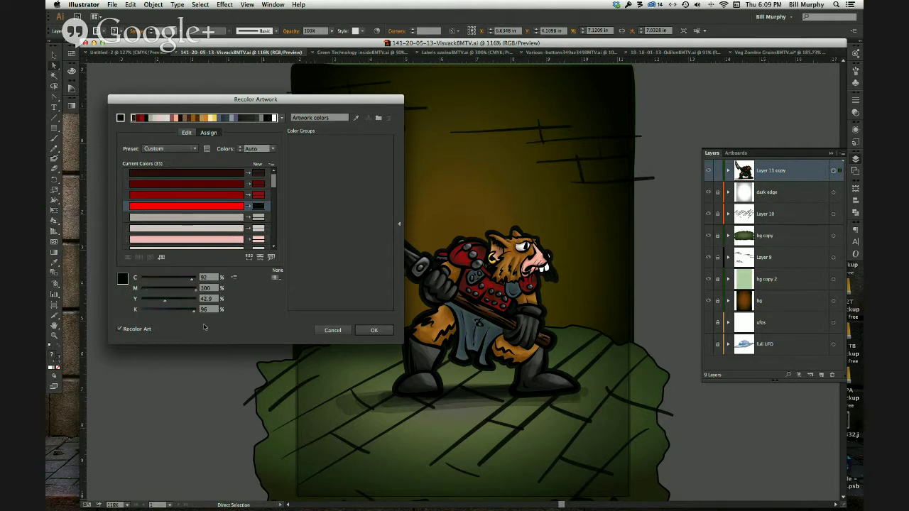
pyautogui.click(144, 311)
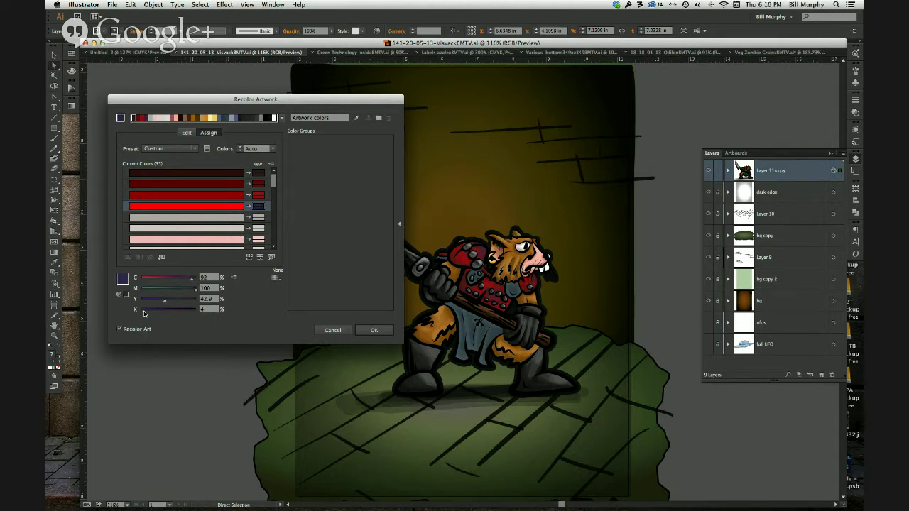
# - Set the bright red replacement's black to 0%, discard the rat warrior's recolouring and deselect the character
pyautogui.moveTo(143, 312); pyautogui.dragTo(139, 312)
pyautogui.click(186, 133)
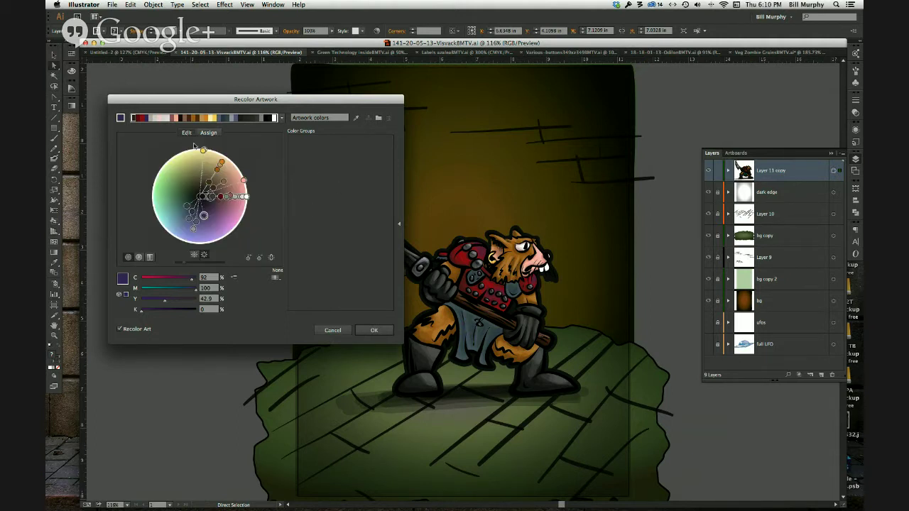
pyautogui.click(333, 331)
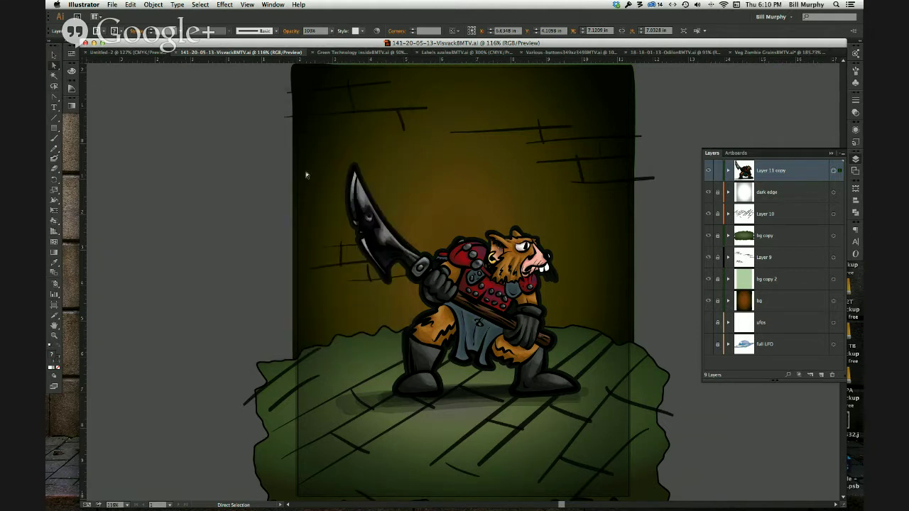
pyautogui.click(246, 112)
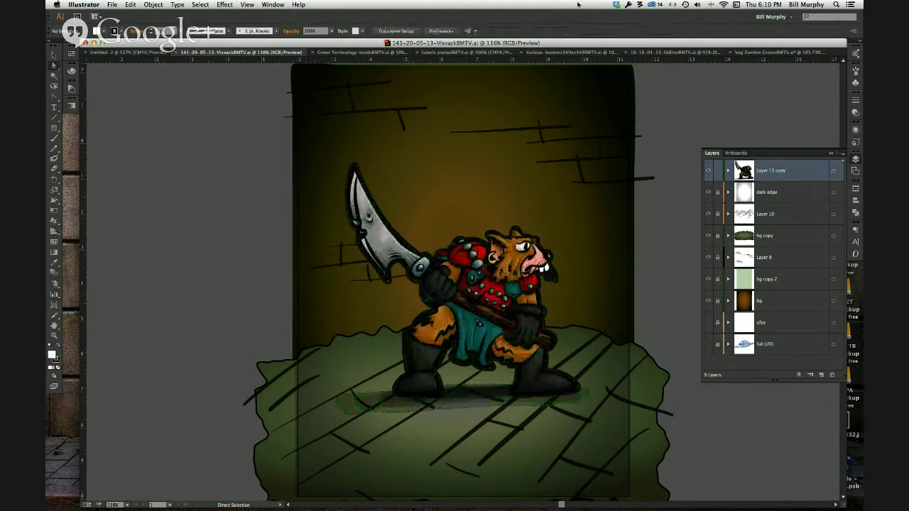
# - In the Green Technology document, duplicate the whole logo to either side of the original
pyautogui.click(362, 53)
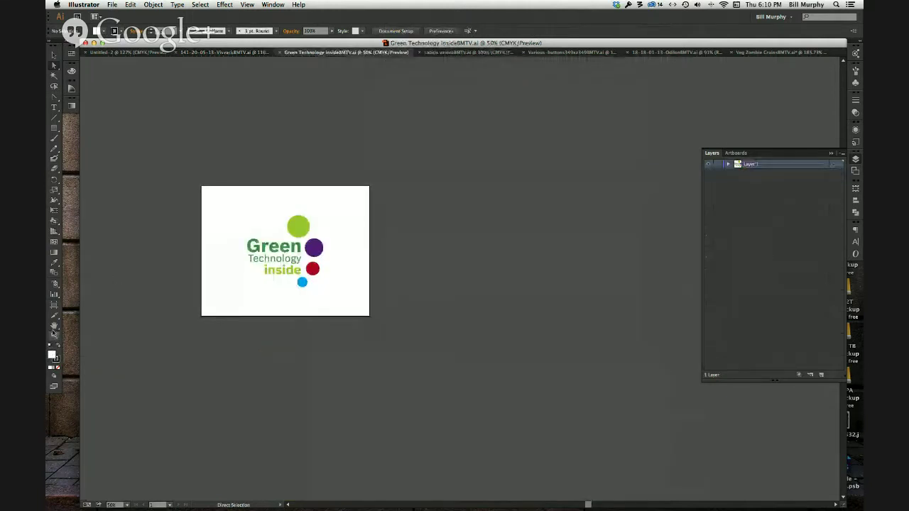
pyautogui.click(54, 334)
pyautogui.click(314, 248)
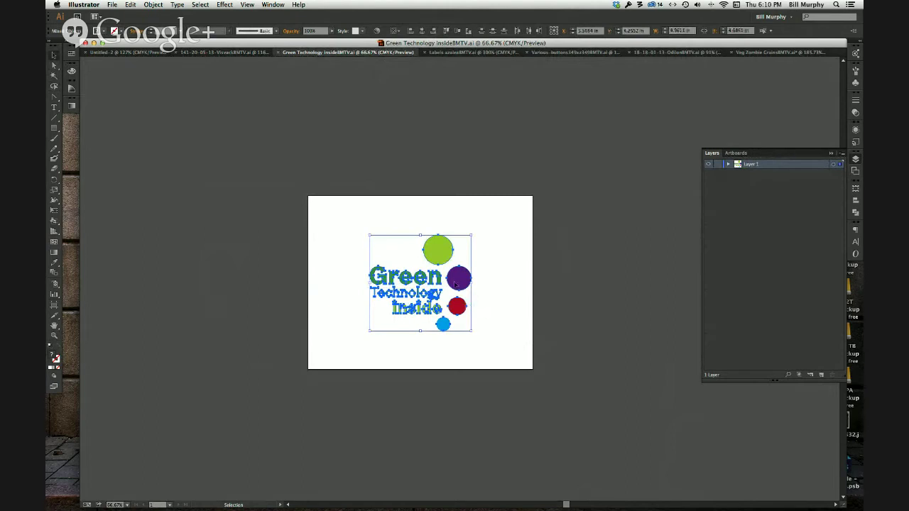
pyautogui.moveTo(456, 283); pyautogui.dragTo(607, 254)
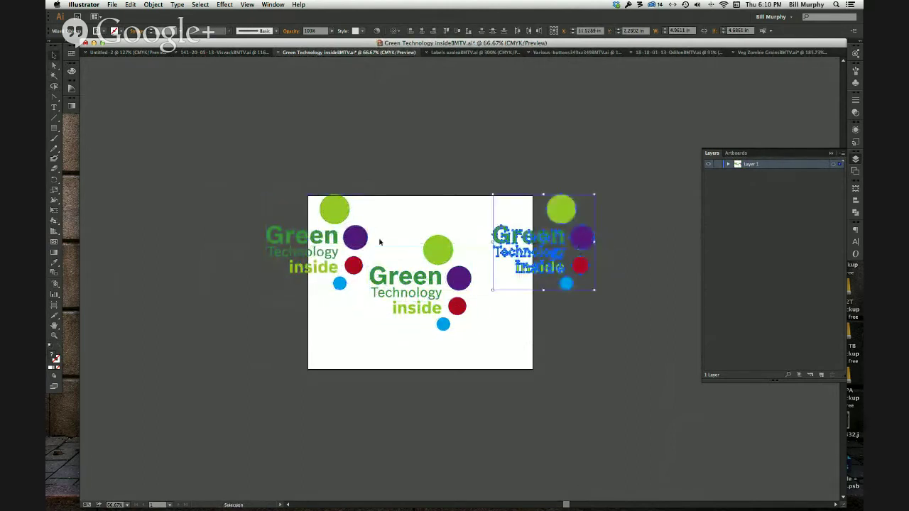
# - Open the middle logo in Recolor Artwork and change the replacement for light blue to cyan 100%, magenta 0% and yellow 50%
pyautogui.moveTo(380, 242); pyautogui.dragTo(469, 348)
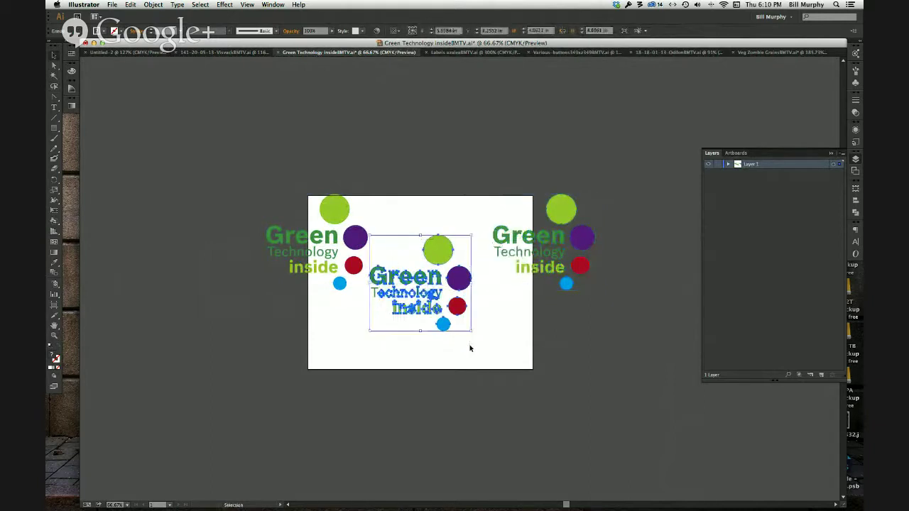
pyautogui.click(132, 5)
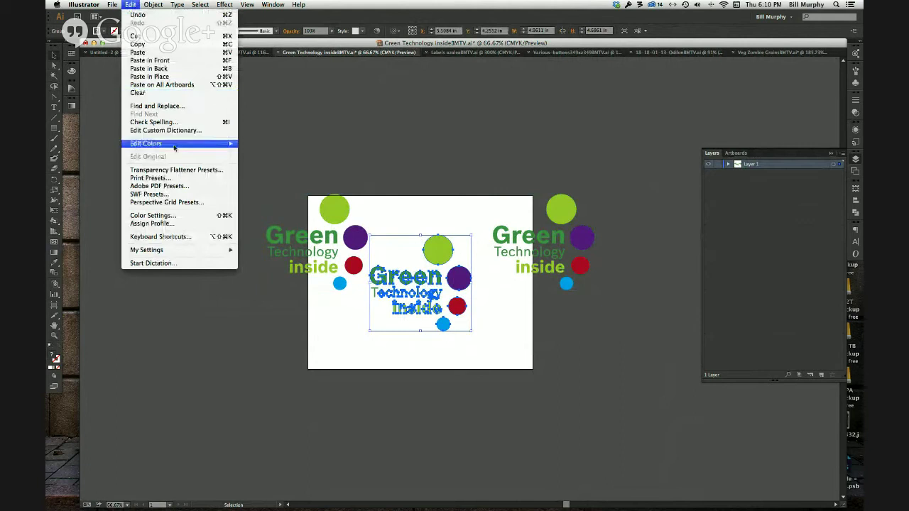
pyautogui.moveTo(184, 143)
pyautogui.click(252, 144)
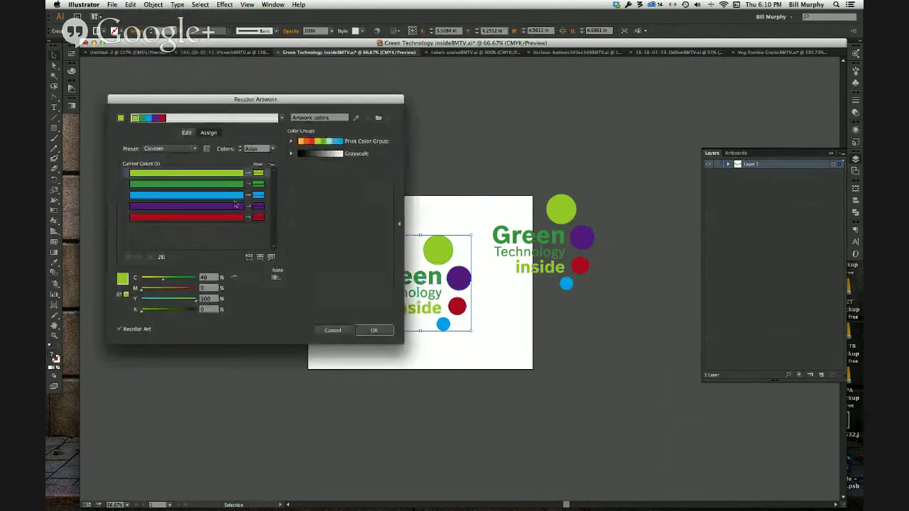
pyautogui.click(238, 199)
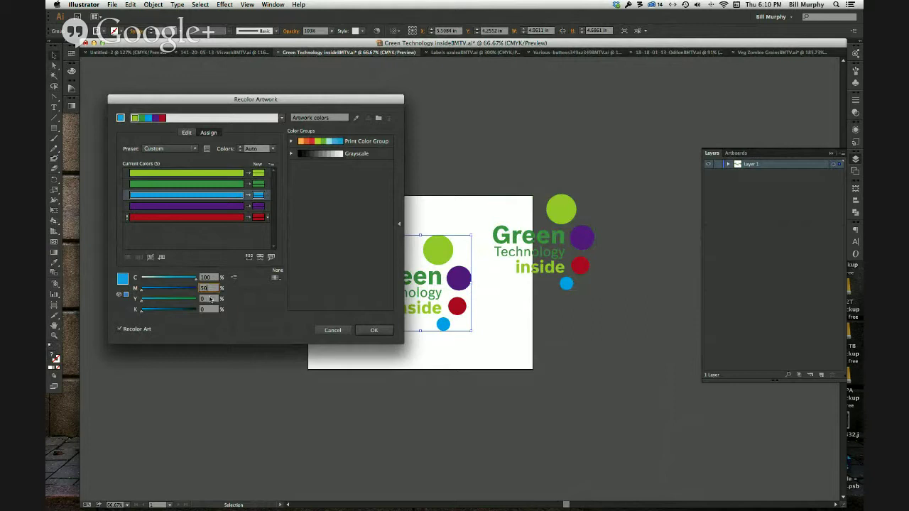
pyautogui.click(210, 300)
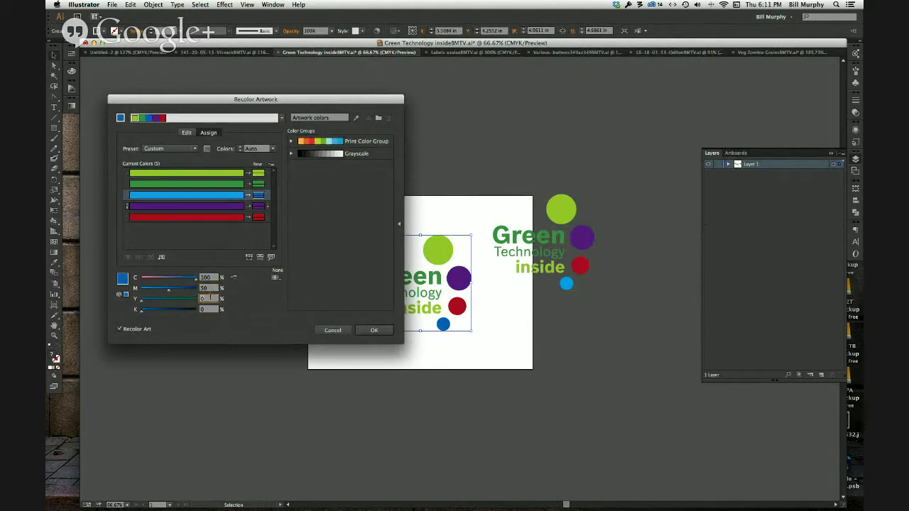
pyautogui.click(215, 287)
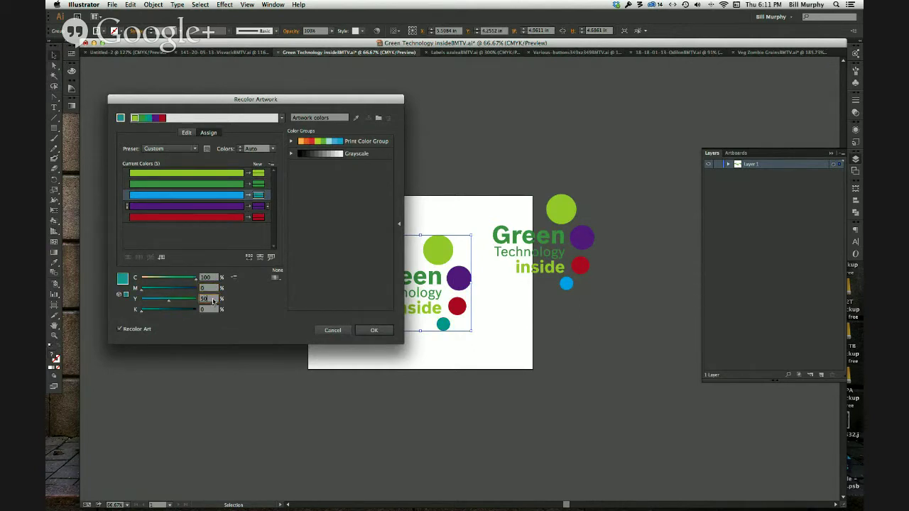
# - Change the replacement for purple to cyan 75%, magenta 0%, yellow 50% and black 0%
pyautogui.click(259, 207)
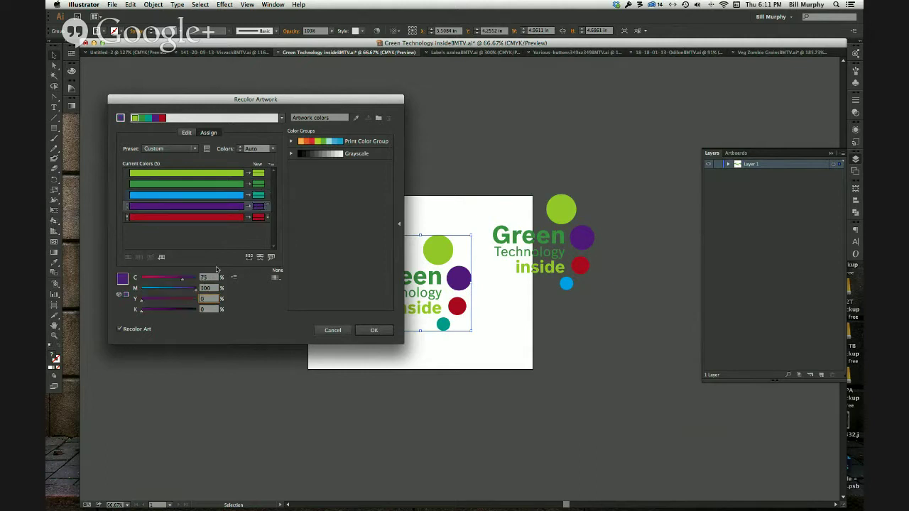
pyautogui.click(216, 279)
pyautogui.click(216, 289)
pyautogui.write('0')
pyautogui.click(215, 300)
pyautogui.write('50')
pyautogui.click(216, 311)
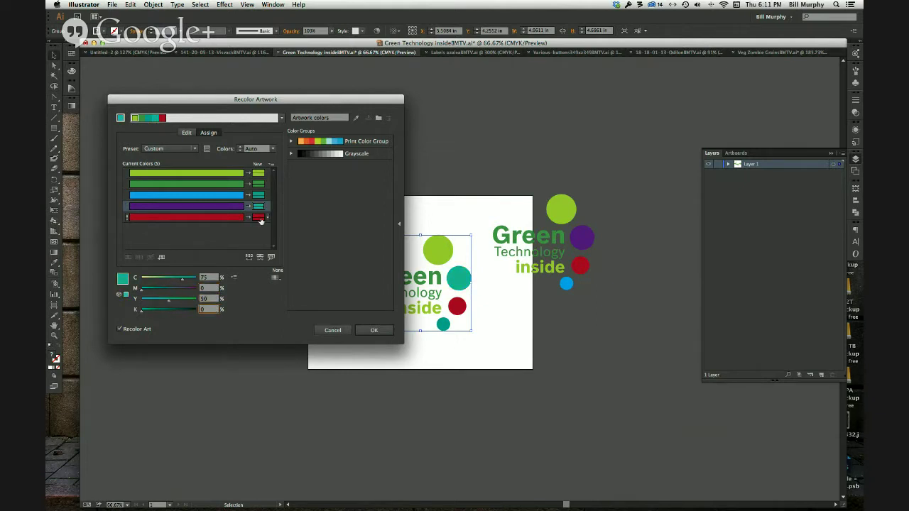
# - Change the replacement for red to cyan 50% and magenta 0%, apply the recolouring and deselect the logo
pyautogui.click(261, 220)
pyautogui.click(203, 279)
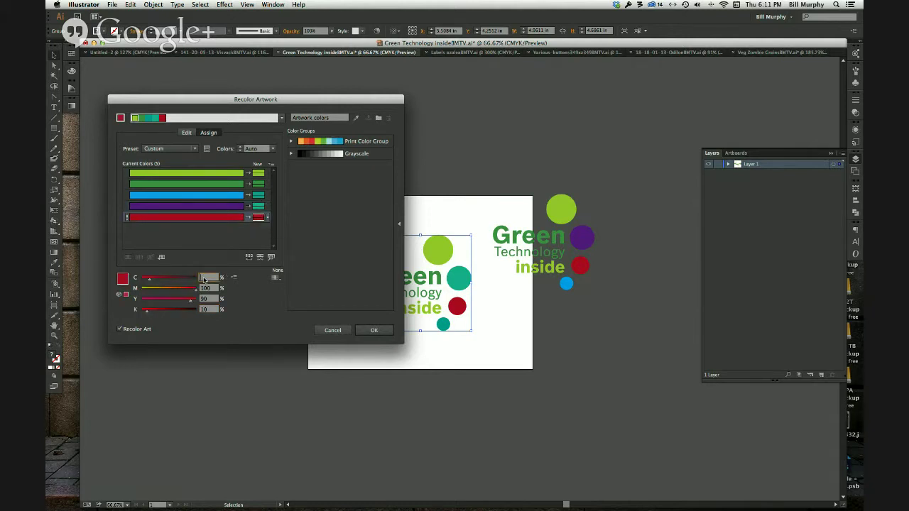
pyautogui.click(210, 289)
pyautogui.click(210, 299)
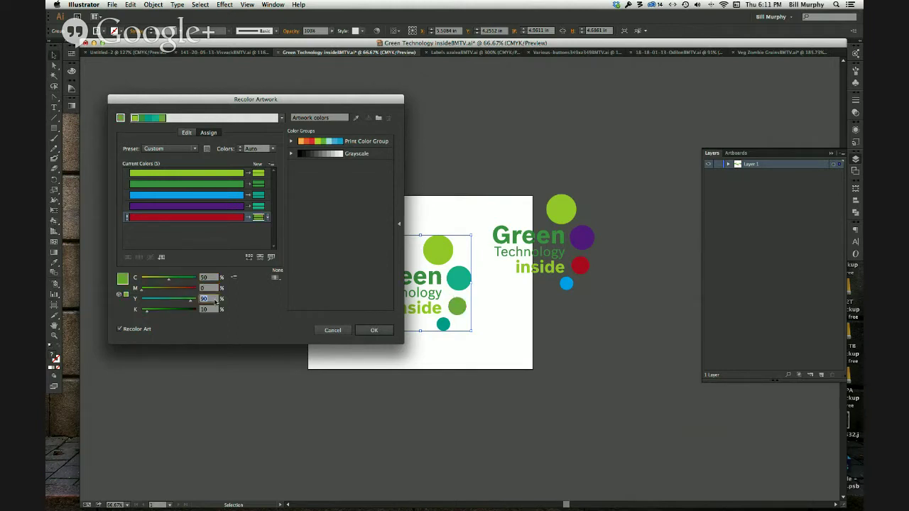
pyautogui.click(374, 331)
pyautogui.click(414, 374)
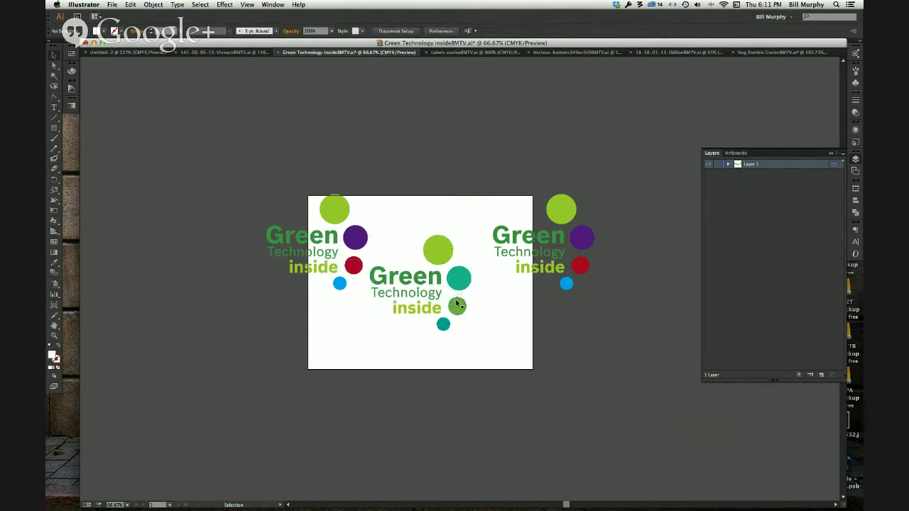
# - Duplicate the recoloured logo beyond the artboard's right edge and delete the original-coloured right copy including its leftover letter T
pyautogui.moveTo(398, 241); pyautogui.dragTo(639, 301)
pyautogui.click(559, 261)
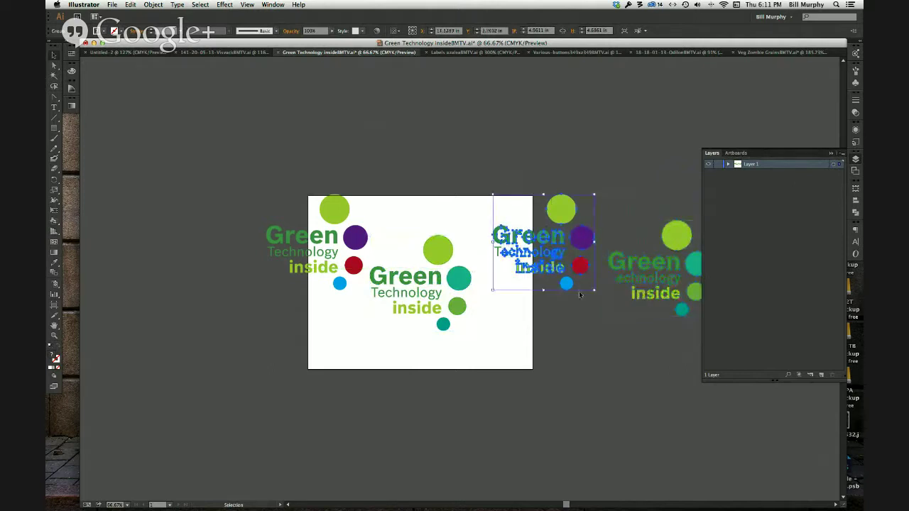
pyautogui.press('Delete')
pyautogui.moveTo(489, 238); pyautogui.dragTo(544, 258)
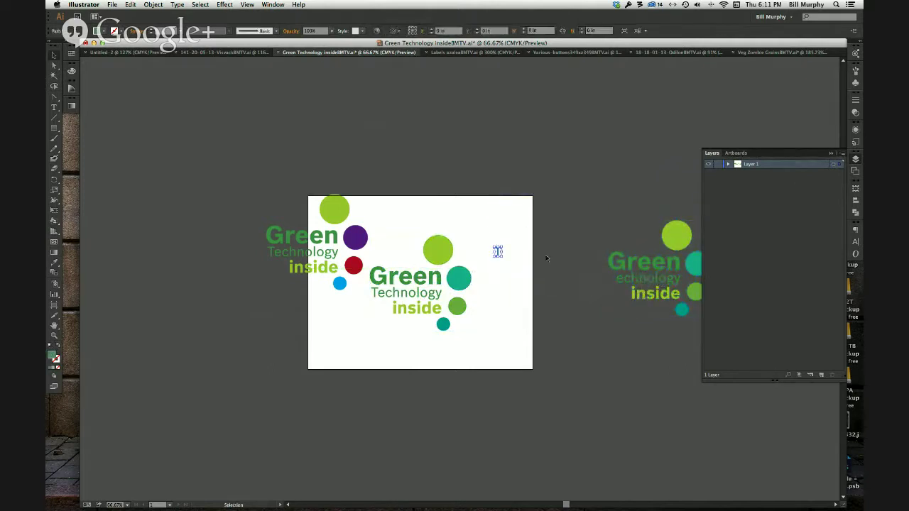
pyautogui.press('Delete')
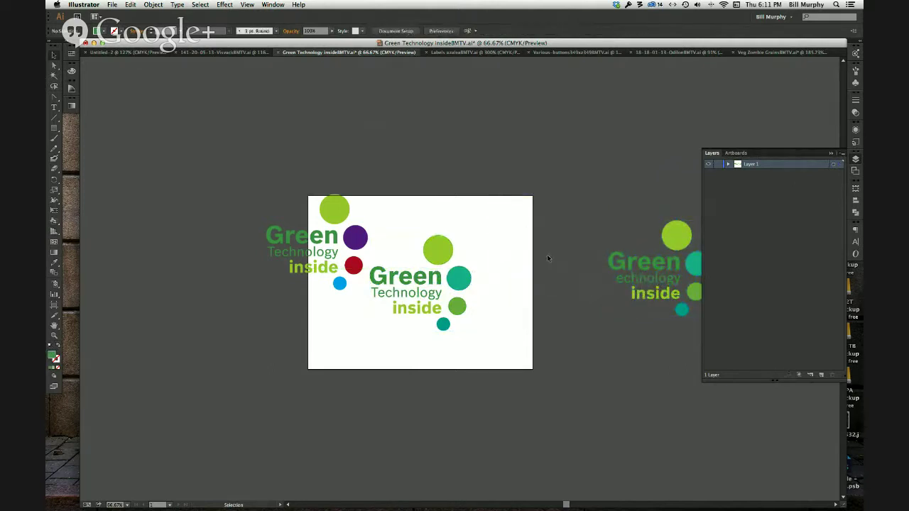
# - Move the recoloured copy back beside the middle logo, overlapping the artboard's right edge
pyautogui.click(682, 309)
pyautogui.moveTo(672, 308); pyautogui.dragTo(534, 298)
pyautogui.hotkey('ctrl', 'Up')
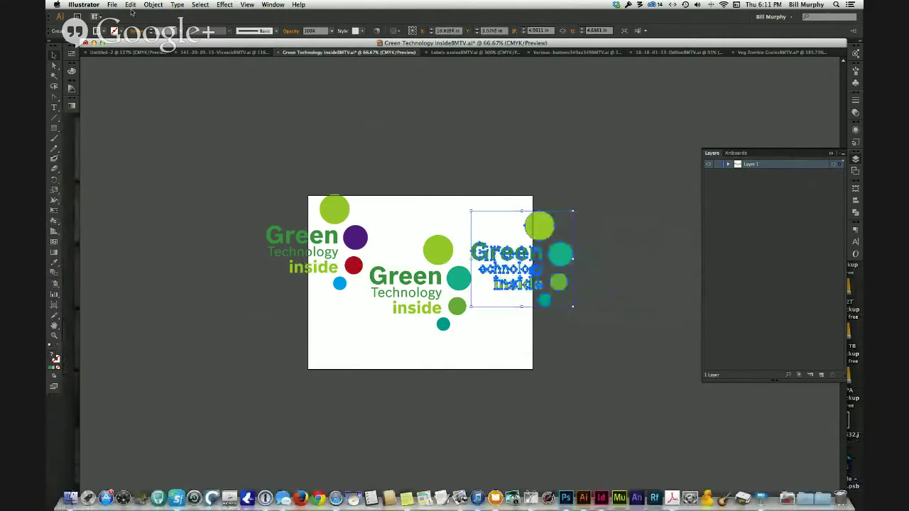
pyautogui.click(347, 294)
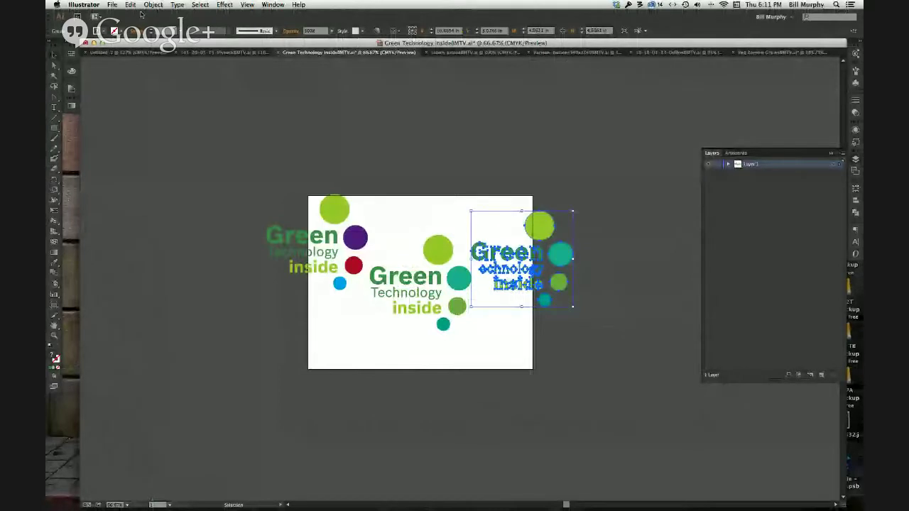
# - With Recolor Artwork, rotate all of the right logo's colours together on the colour wheel to blues and purples and apply the result
pyautogui.click(131, 5)
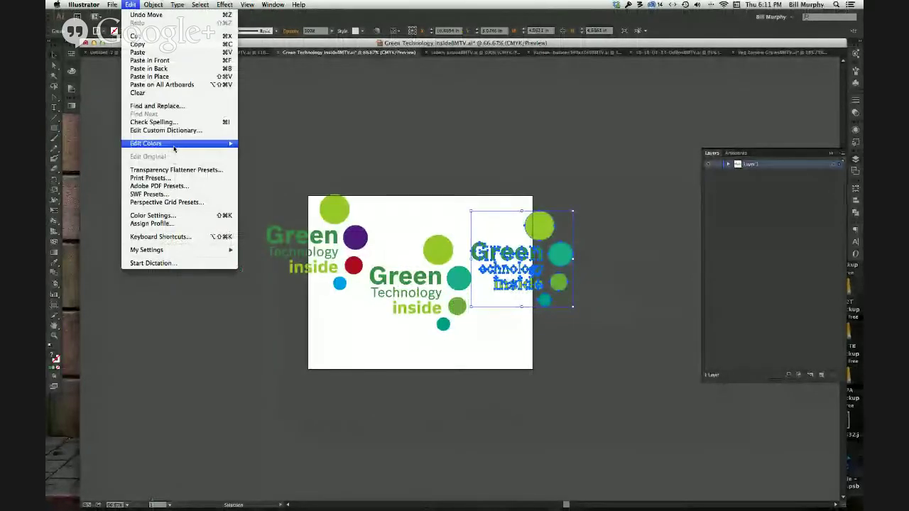
pyautogui.moveTo(174, 146)
pyautogui.click(313, 144)
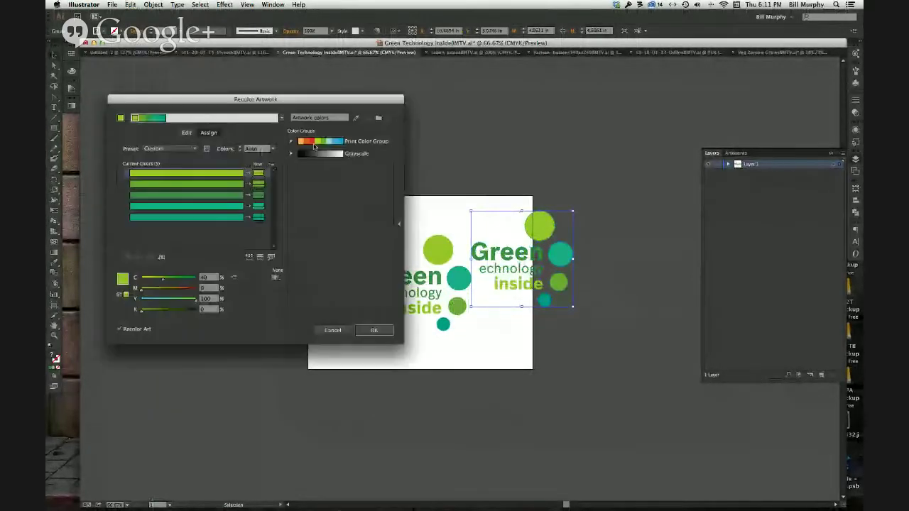
pyautogui.click(186, 132)
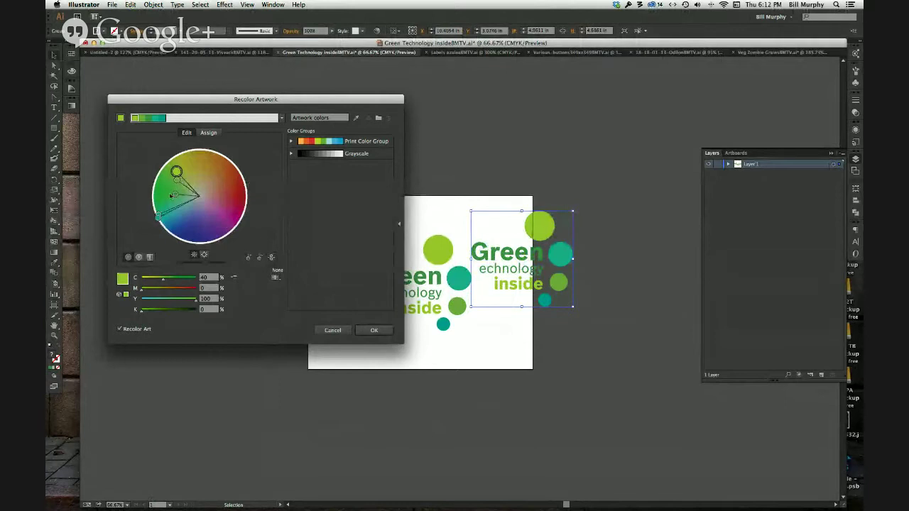
pyautogui.moveTo(159, 221); pyautogui.dragTo(225, 233)
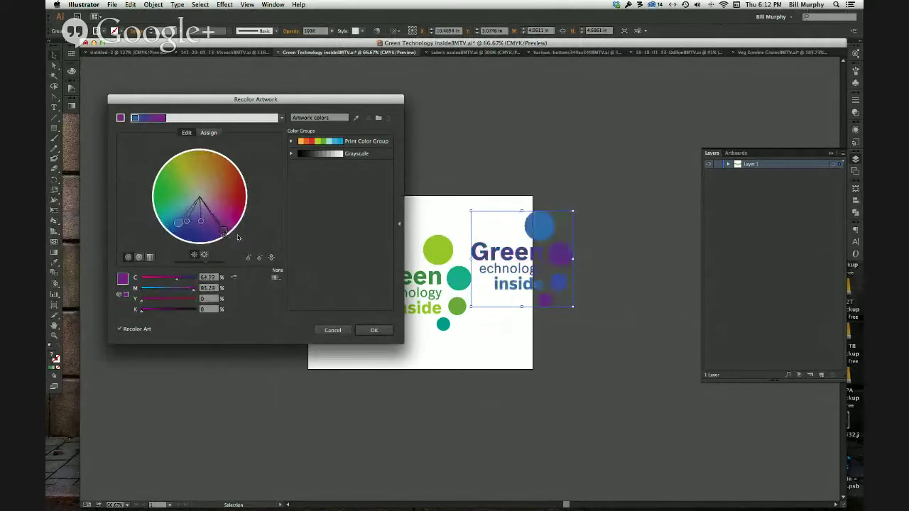
pyautogui.click(374, 331)
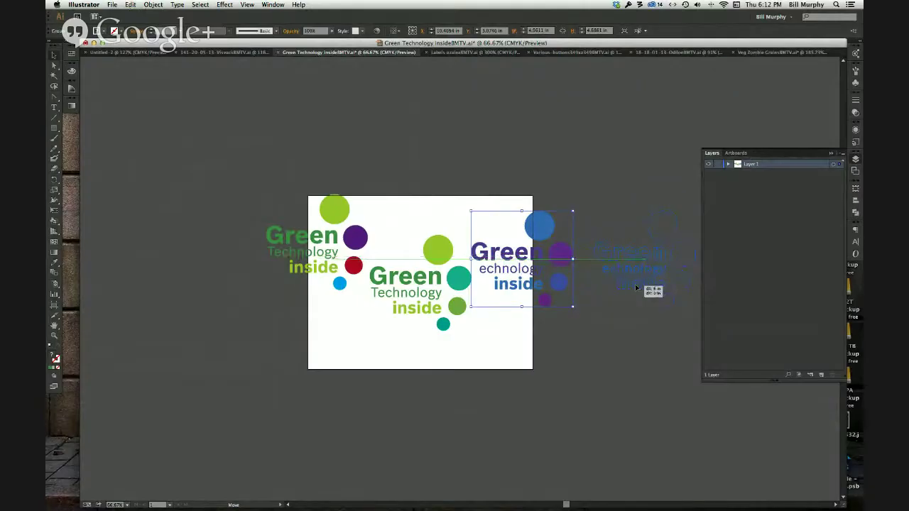
# - Duplicate the blue and purple logo to its right and the green middle logo above the artboard
pyautogui.moveTo(654, 291); pyautogui.dragTo(632, 286)
pyautogui.click(657, 149)
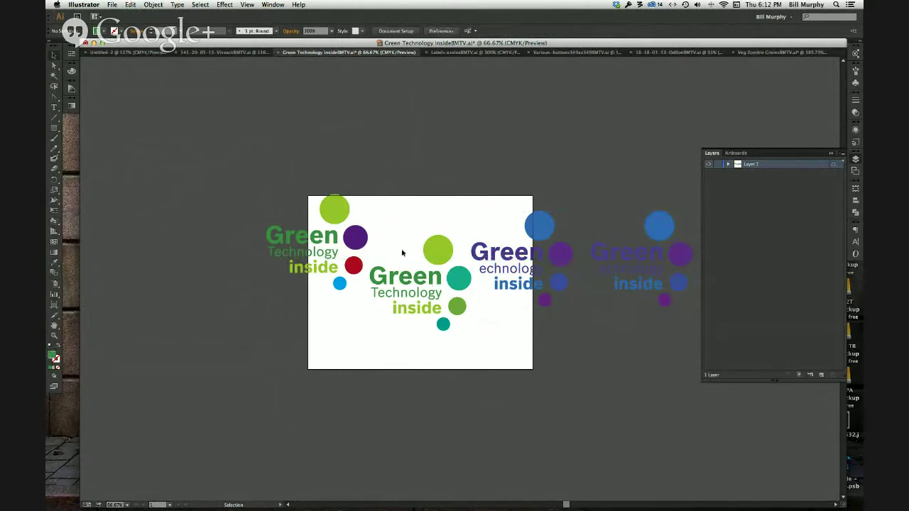
pyautogui.moveTo(402, 253); pyautogui.dragTo(420, 133)
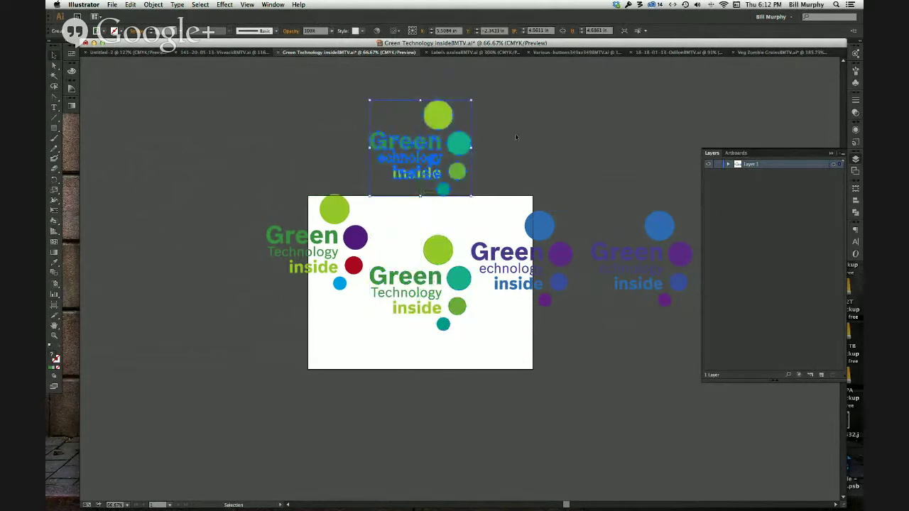
pyautogui.click(517, 136)
# - Isolate the group of the logo above the artboard and select its four circles
pyautogui.click(442, 189)
pyautogui.doubleClick(443, 190)
pyautogui.click(58, 66)
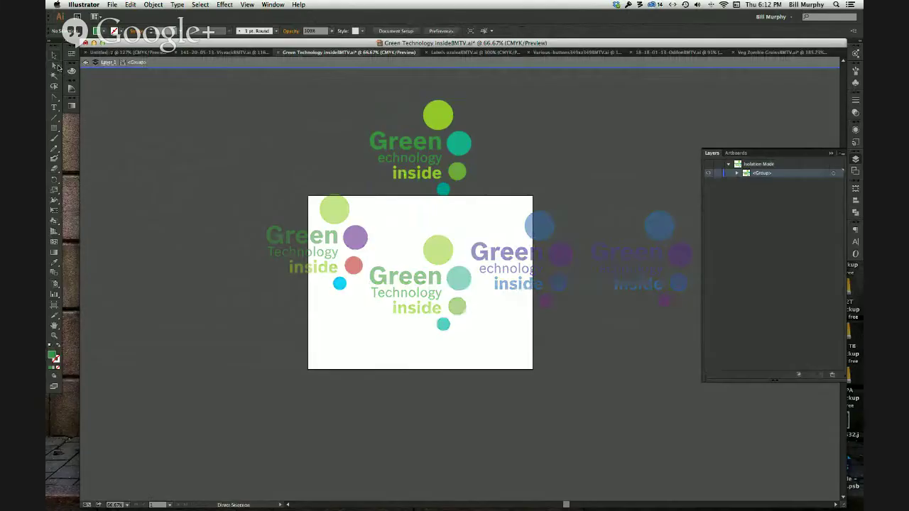
pyautogui.click(442, 189)
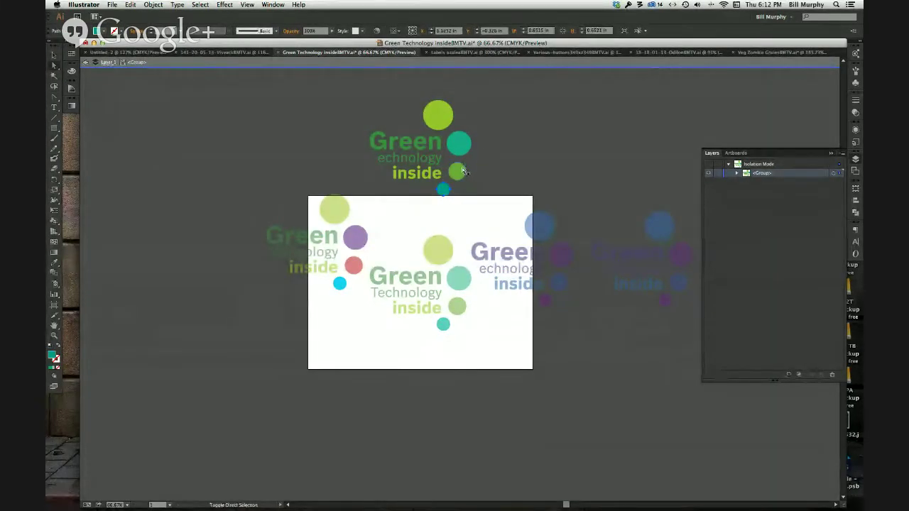
pyautogui.keyDown('shift'); pyautogui.click(458, 171); pyautogui.keyUp('shift')
pyautogui.keyDown('shift'); pyautogui.click(461, 141); pyautogui.keyUp('shift')
pyautogui.keyDown('shift'); pyautogui.click(446, 122); pyautogui.keyUp('shift')
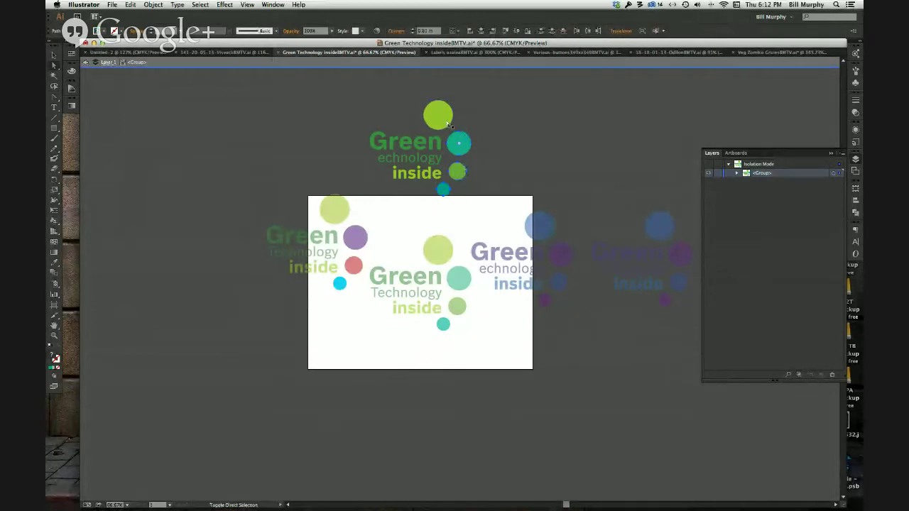
# - With Recolor Artwork, rotate the four circles' linked colours on the colour wheel to purples and reds, apply, and exit isolation mode
pyautogui.click(161, 6)
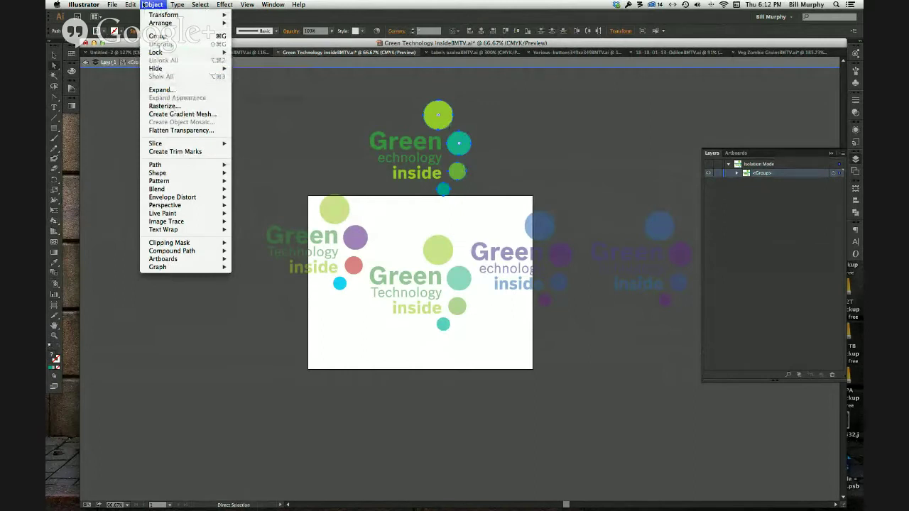
pyautogui.moveTo(130, 5)
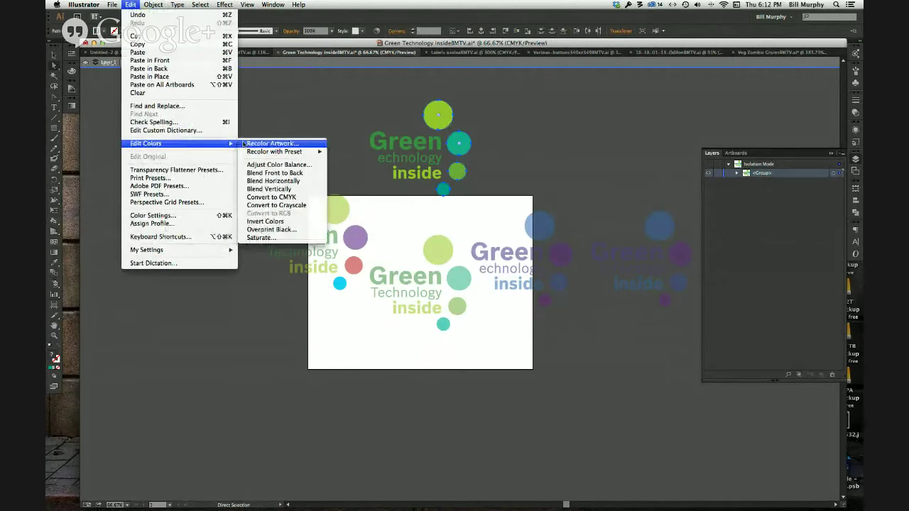
pyautogui.click(245, 144)
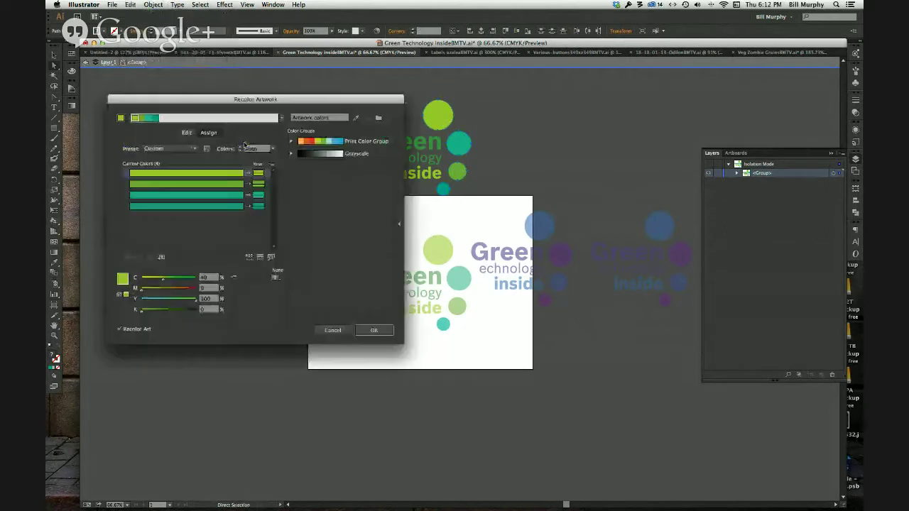
pyautogui.click(187, 133)
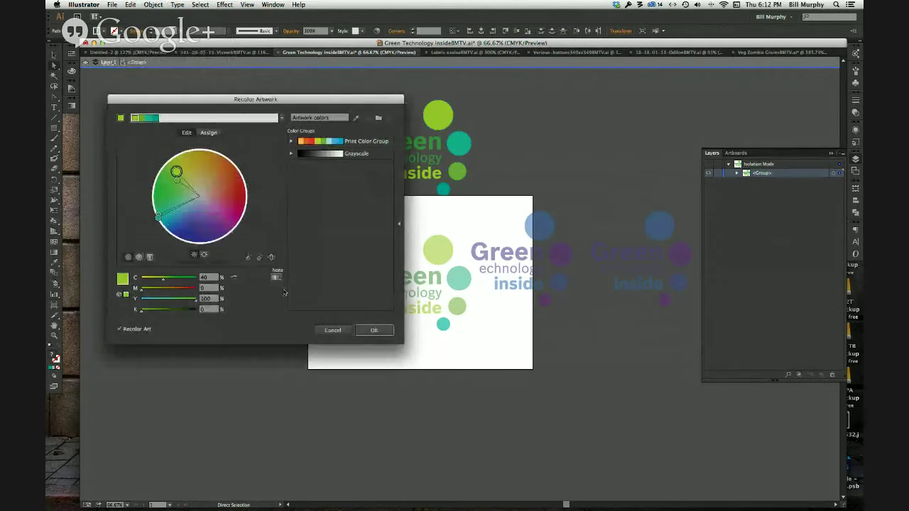
pyautogui.moveTo(163, 226); pyautogui.dragTo(243, 177)
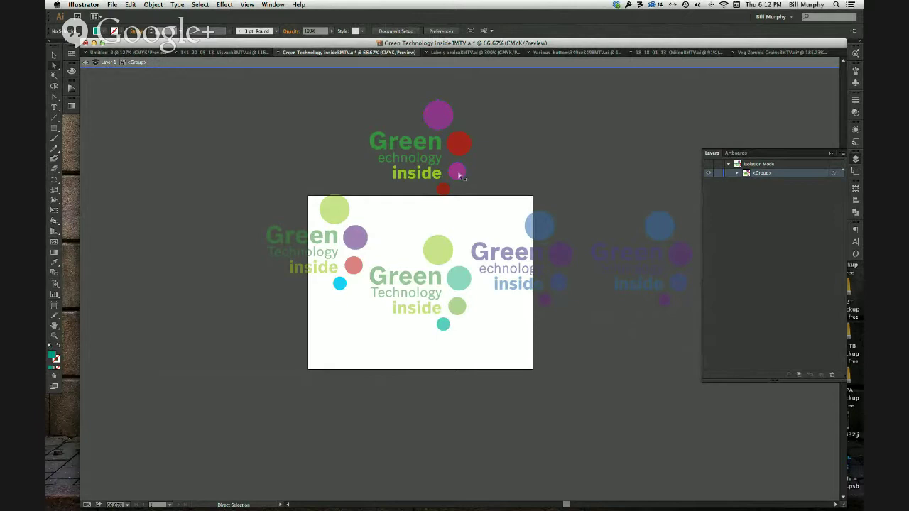
pyautogui.doubleClick(330, 173)
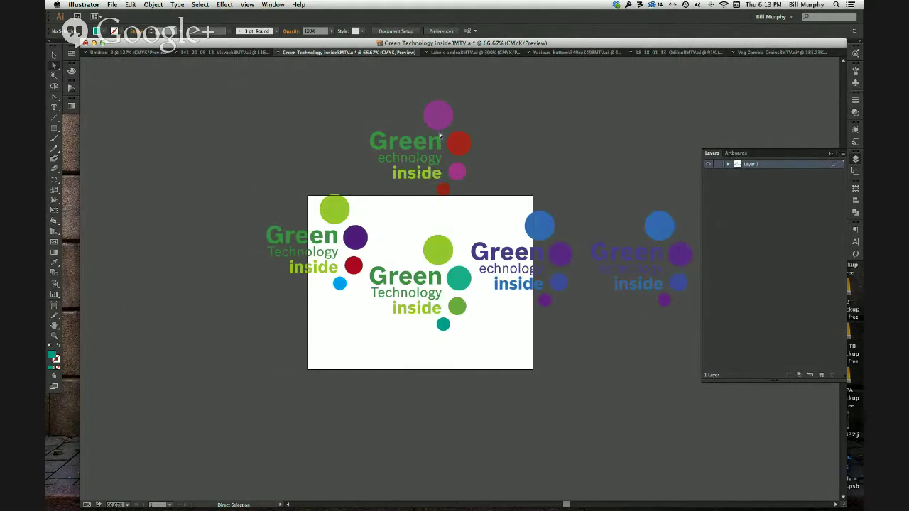
pyautogui.hscroll(5, 581, 167)
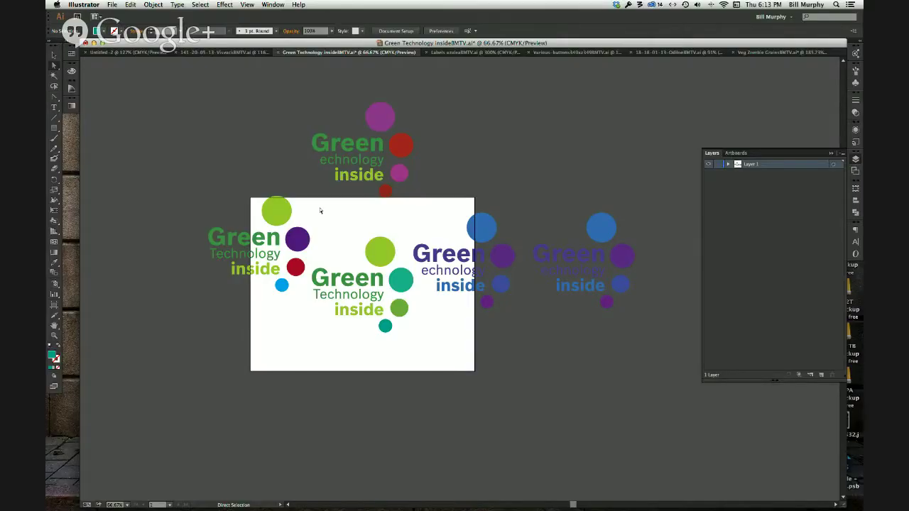
# - Switch to the Labels azalea document and select individual petals of the pink flower to examine how it is built
pyautogui.click(450, 54)
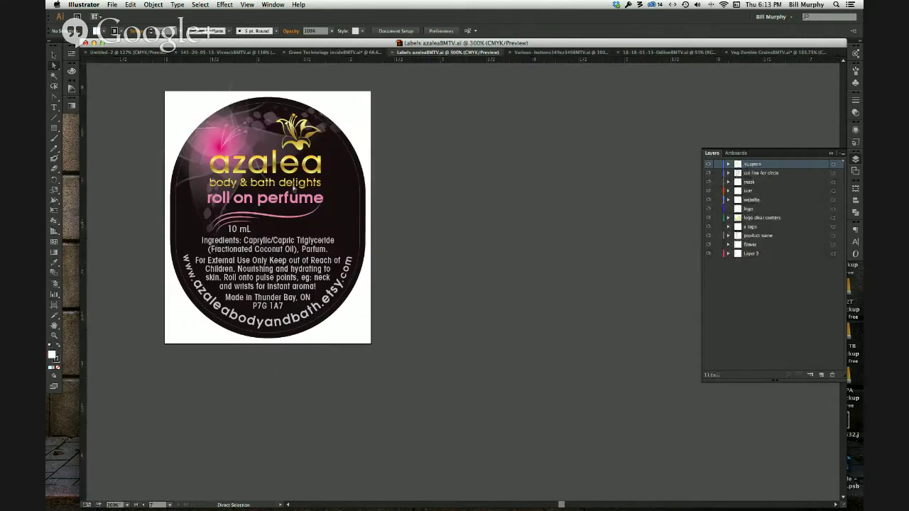
pyautogui.click(221, 125)
pyautogui.click(203, 152)
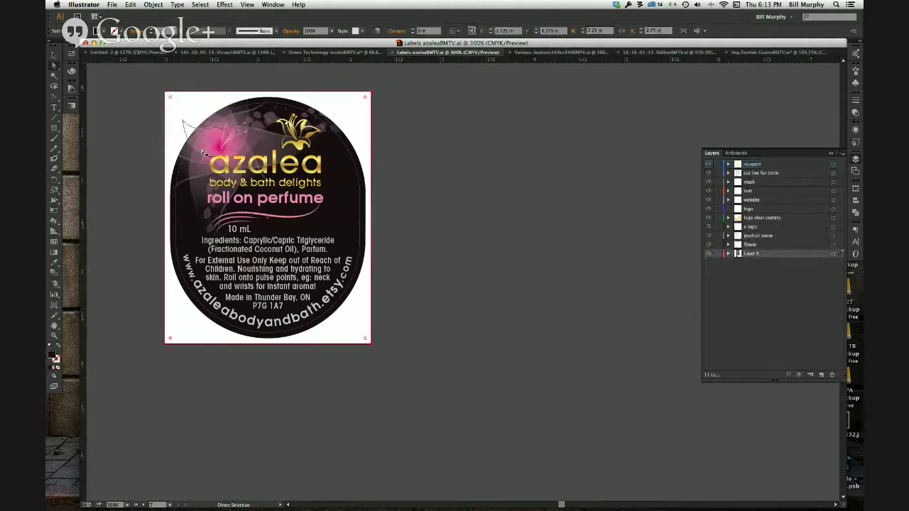
pyautogui.click(203, 152)
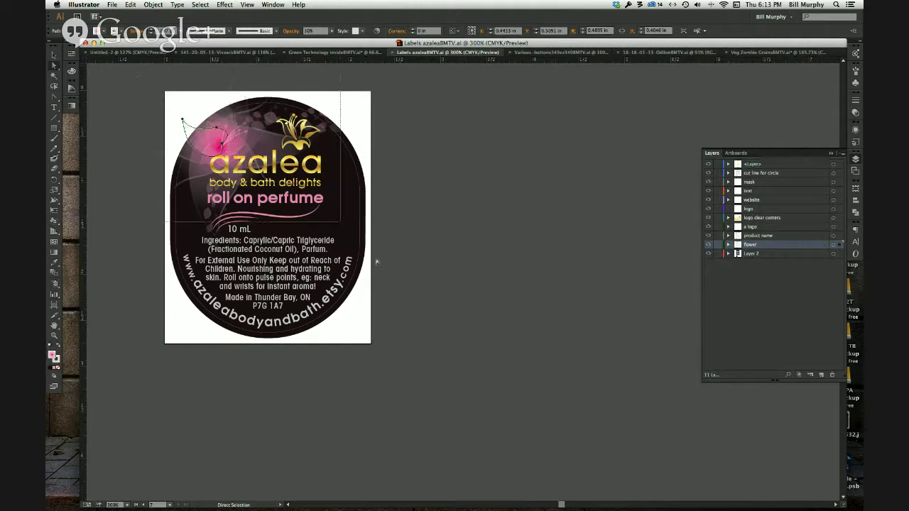
pyautogui.click(455, 349)
pyautogui.click(218, 128)
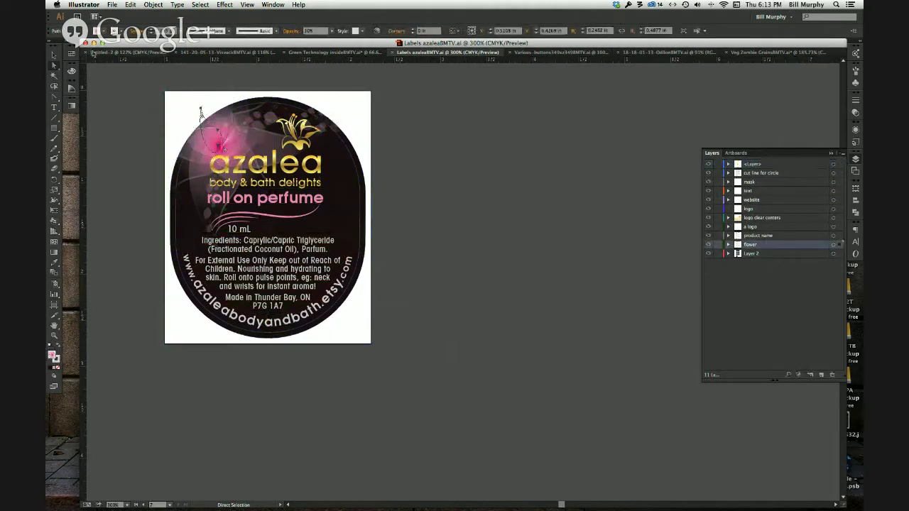
# - Inspect the document's swatches and colour groups and the selected petal's radial gradient, and deselect the petal
pyautogui.click(71, 55)
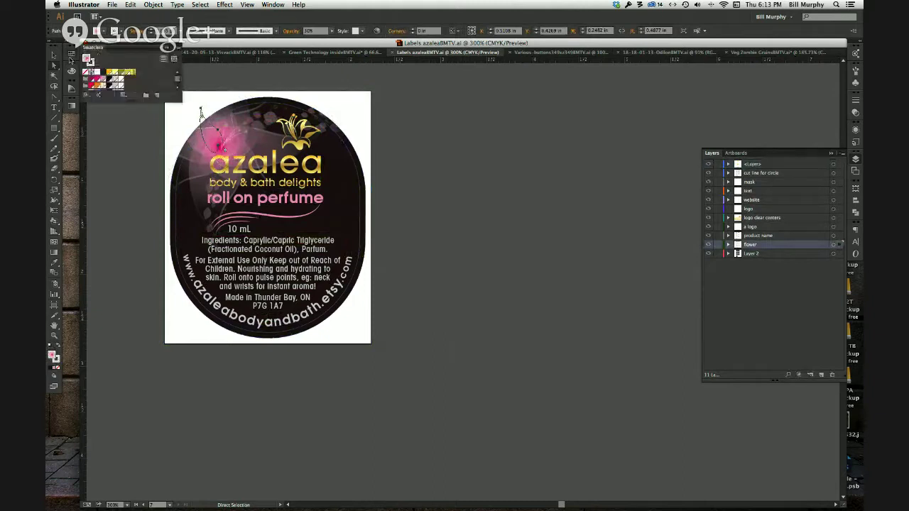
pyautogui.moveTo(180, 100); pyautogui.dragTo(237, 373)
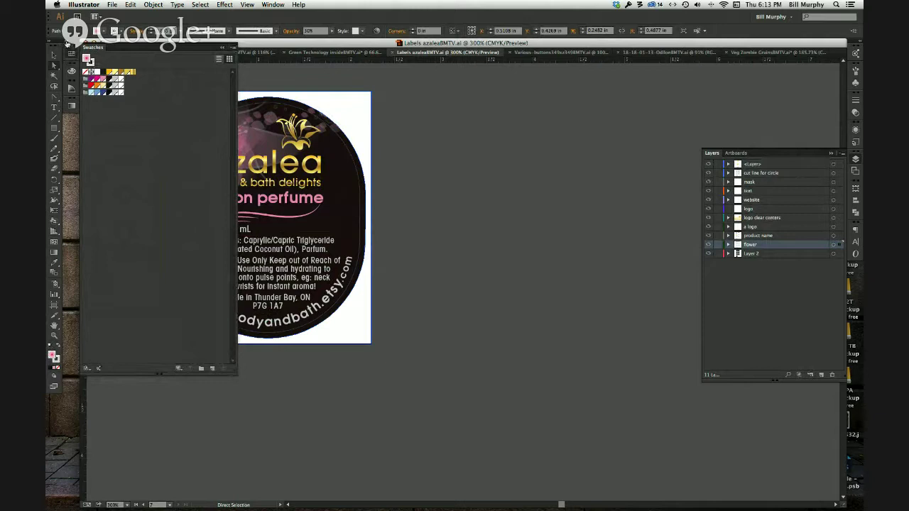
pyautogui.doubleClick(71, 108)
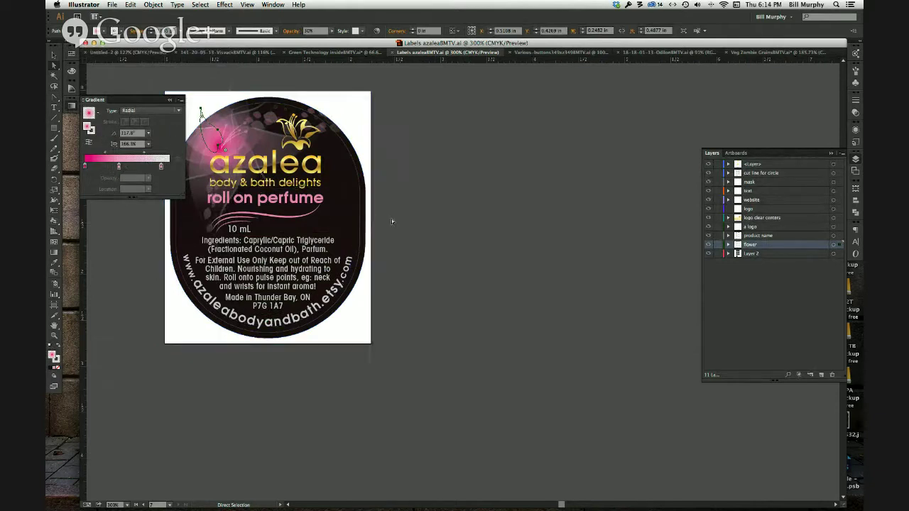
pyautogui.click(202, 81)
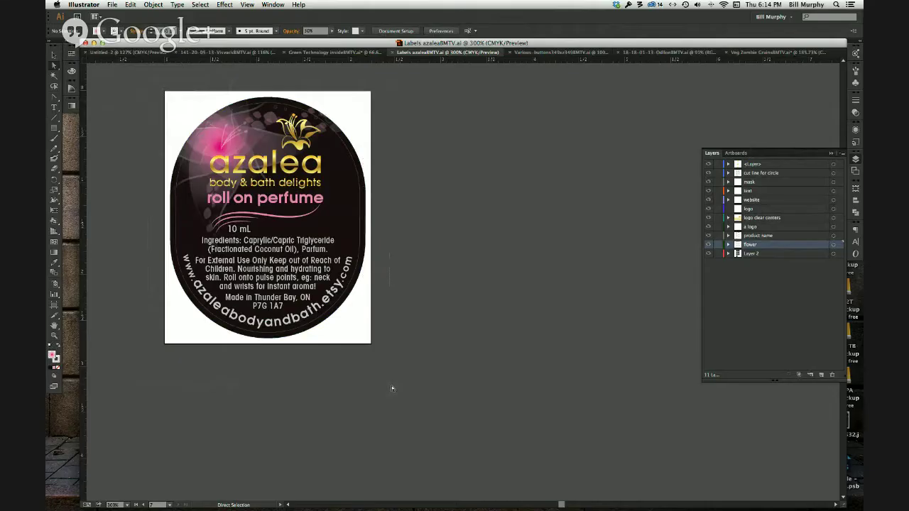
# - Select all the label artwork and open Recolor Artwork on its colour wheel, with the dialog moved clear of the label
pyautogui.press('super+a')
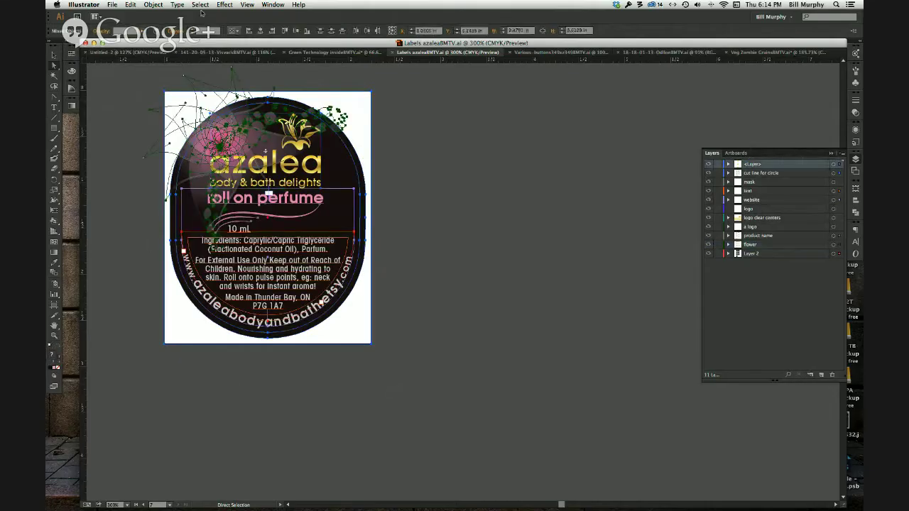
pyautogui.click(131, 5)
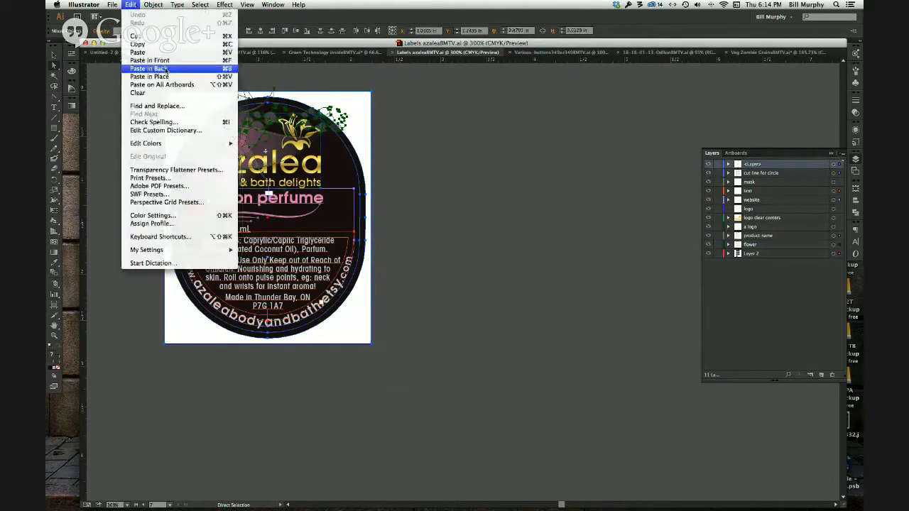
pyautogui.moveTo(173, 145)
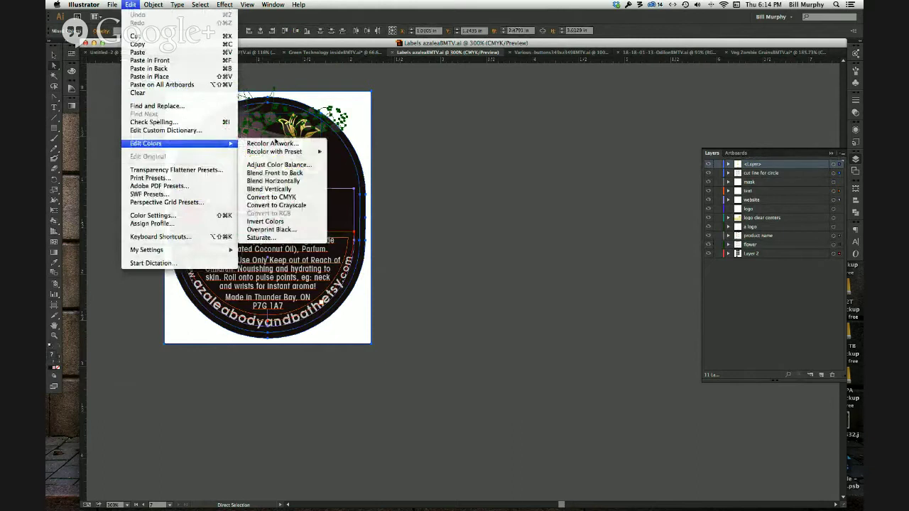
pyautogui.click(275, 143)
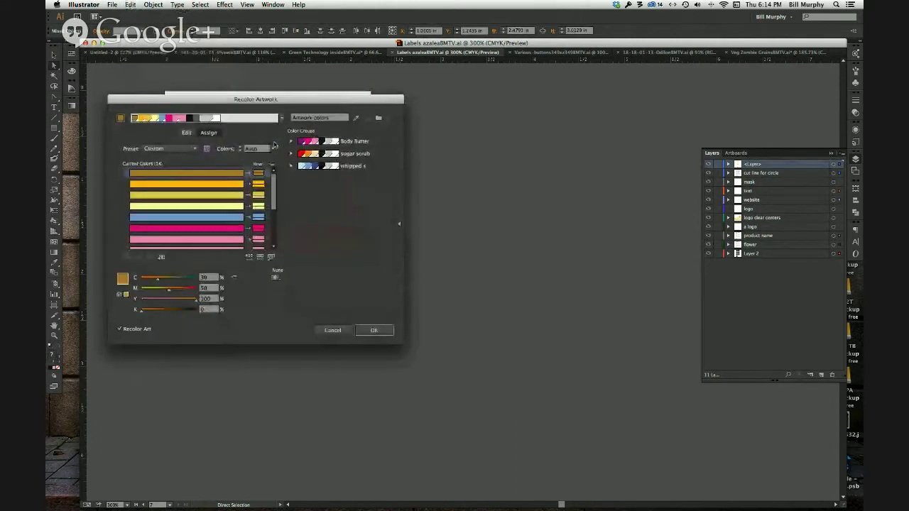
pyautogui.scroll(-3, 188, 192)
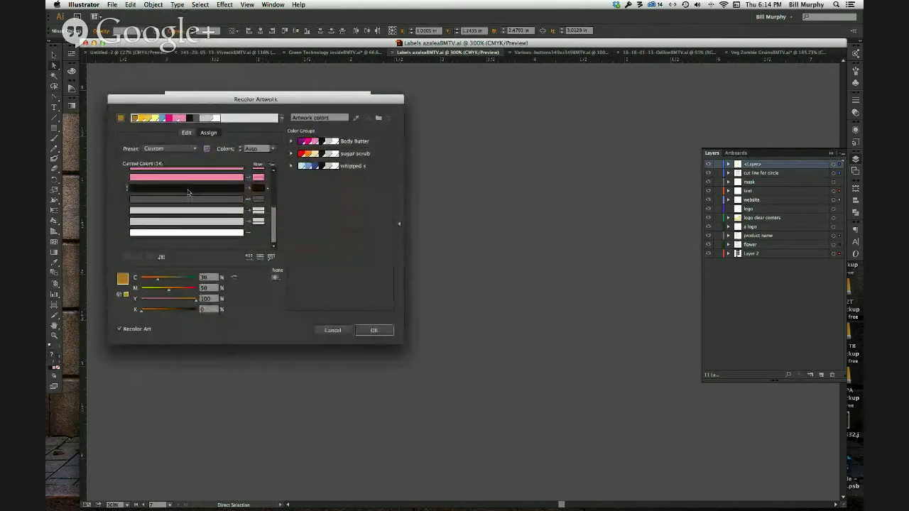
pyautogui.scroll(3, 188, 192)
pyautogui.moveTo(176, 105); pyautogui.dragTo(473, 119)
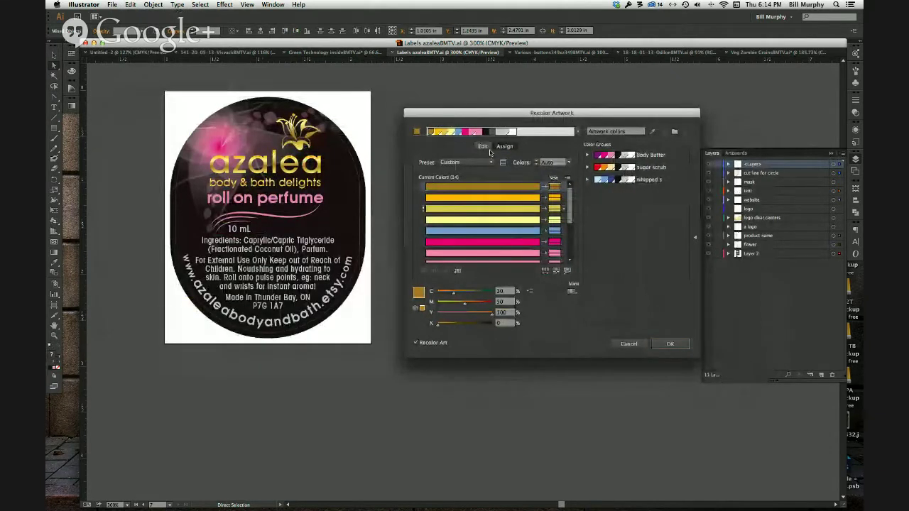
pyautogui.click(483, 146)
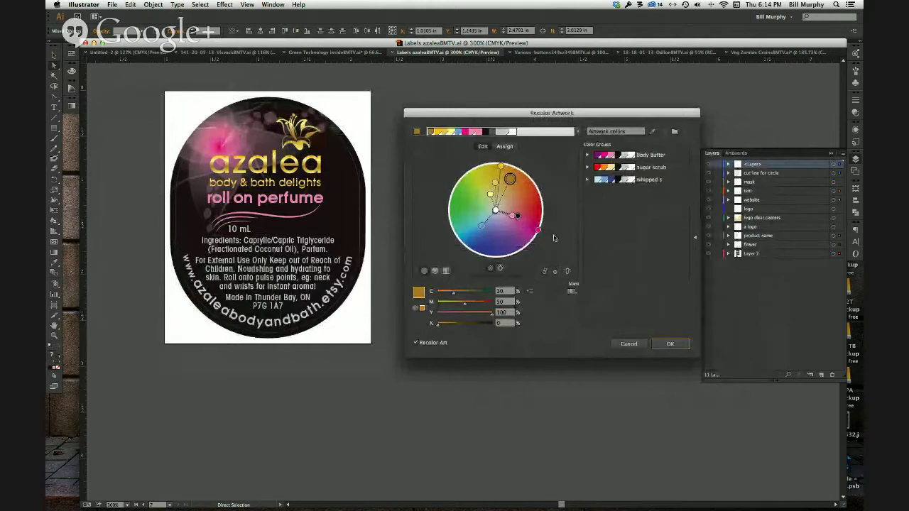
# - Brighten all the label's colours, set the dark background colour's black (K) to 100%, and apply the recolouring
pyautogui.moveTo(510, 278); pyautogui.dragTo(500, 277)
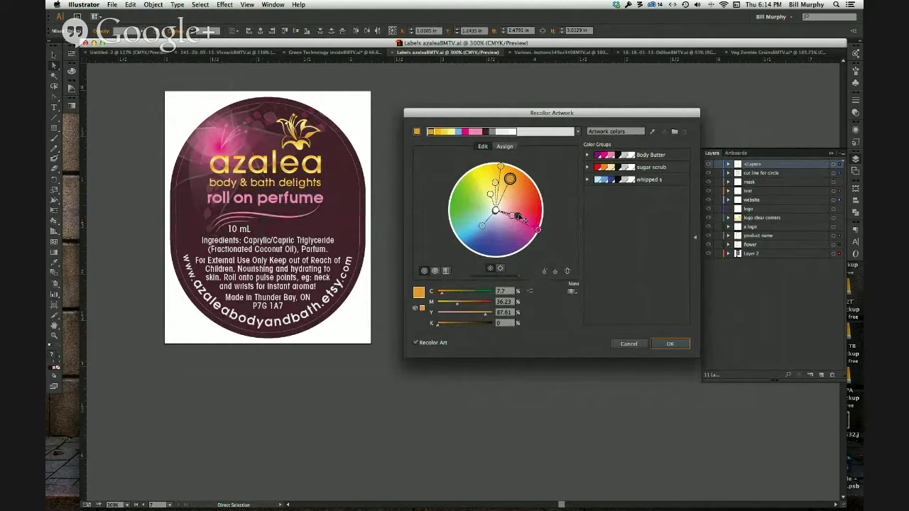
pyautogui.click(519, 217)
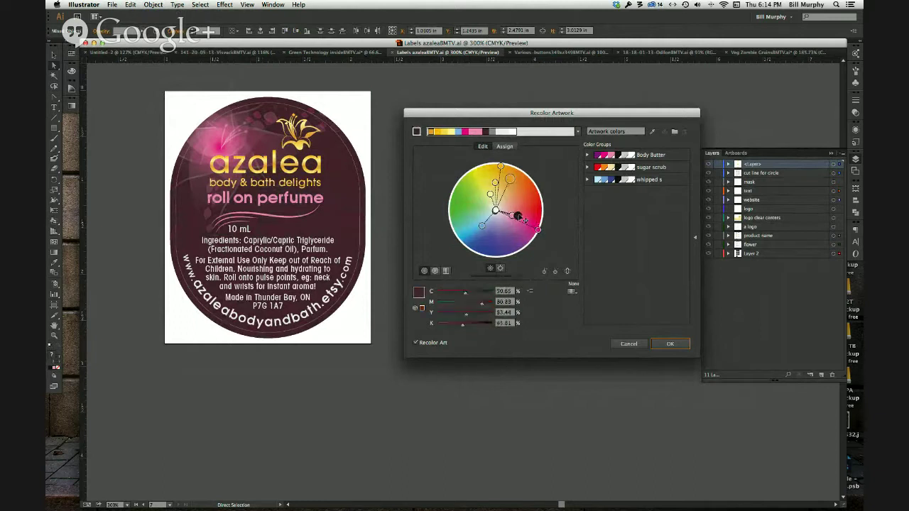
pyautogui.doubleClick(503, 323)
pyautogui.write('100')
pyautogui.press('Tab')
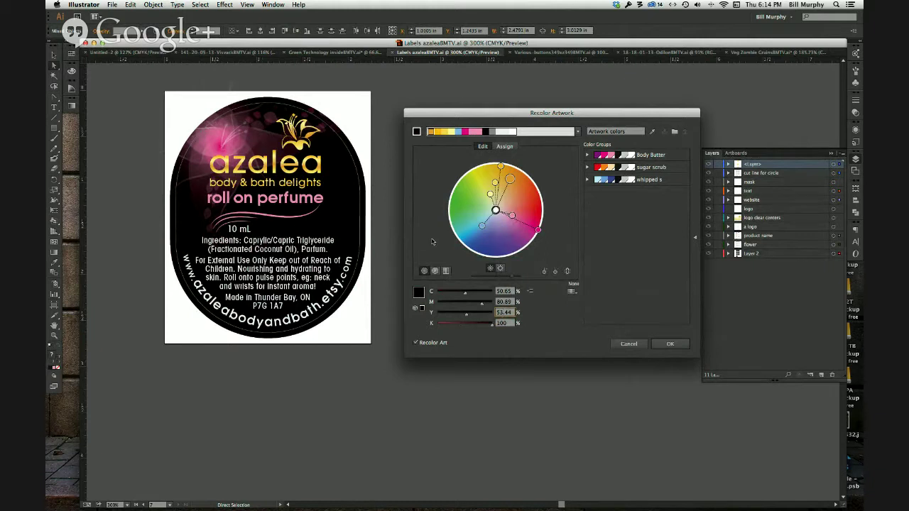
pyautogui.click(662, 344)
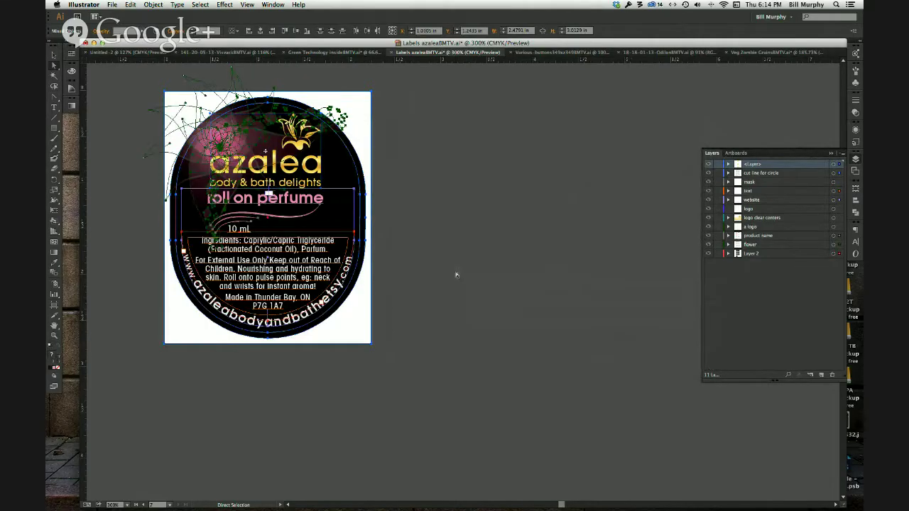
pyautogui.click(456, 275)
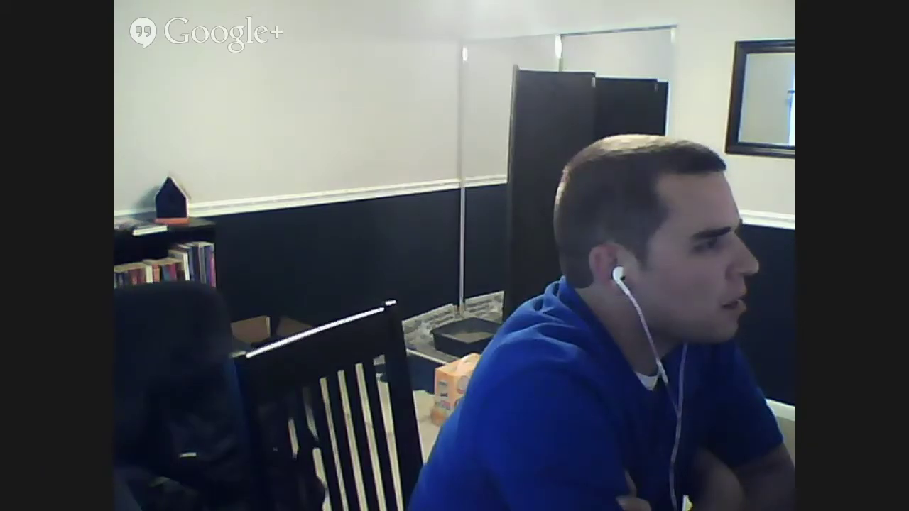
# - Select the duplicate label's "roll on perfume" text and use Select Same Fill Color to find artwork with the same fill
pyautogui.click(473, 212)
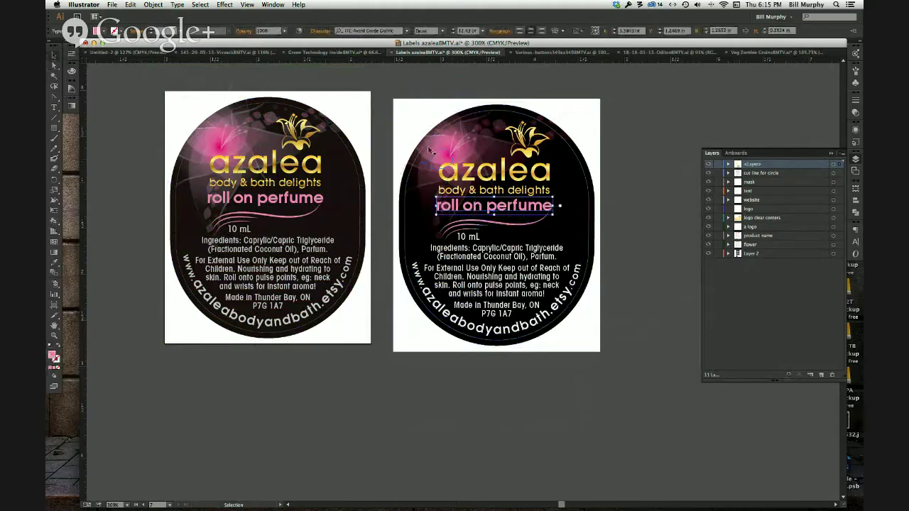
pyautogui.click(386, 110)
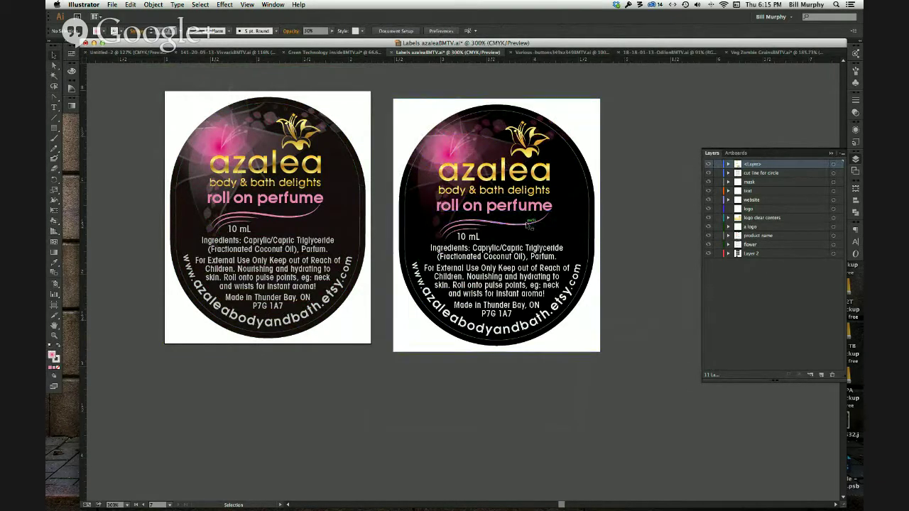
pyautogui.click(528, 225)
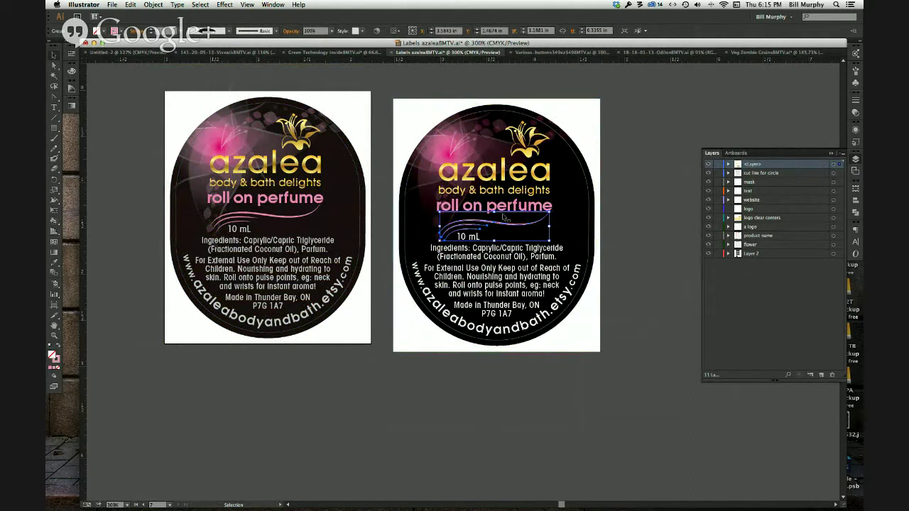
pyautogui.click(504, 213)
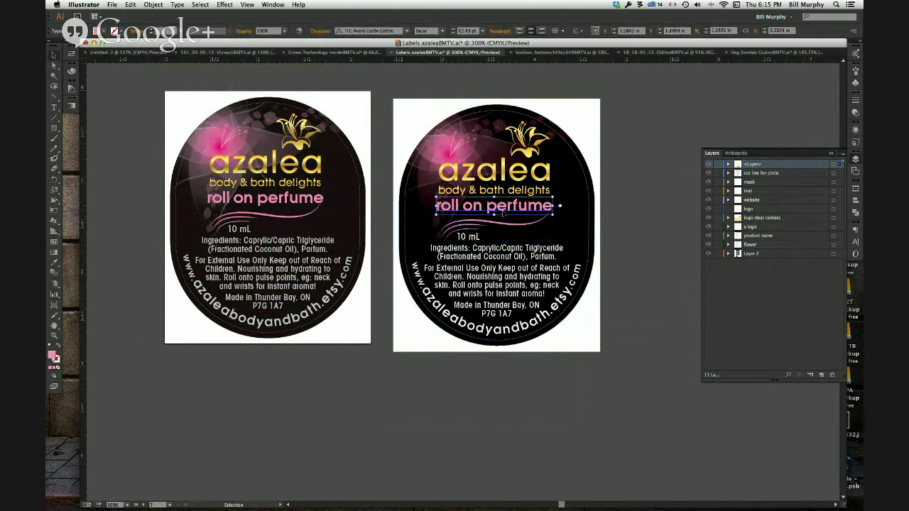
pyautogui.click(199, 5)
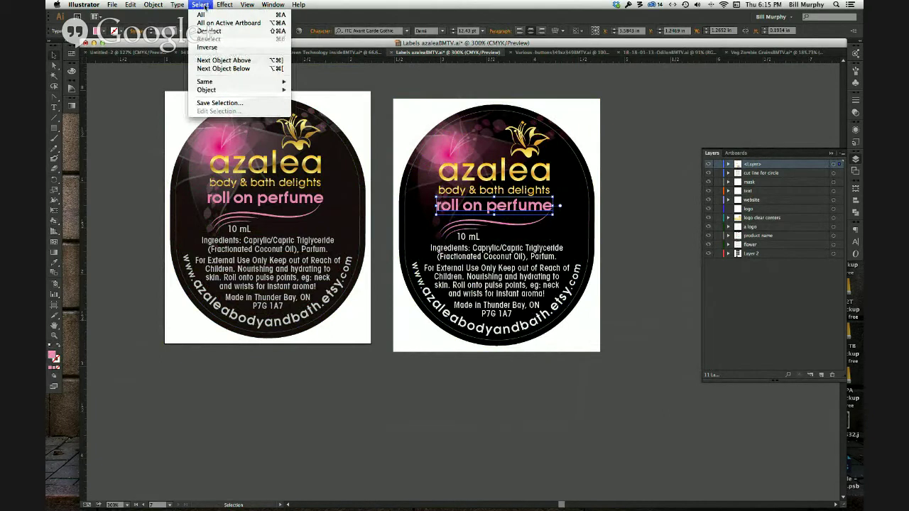
pyautogui.moveTo(235, 82)
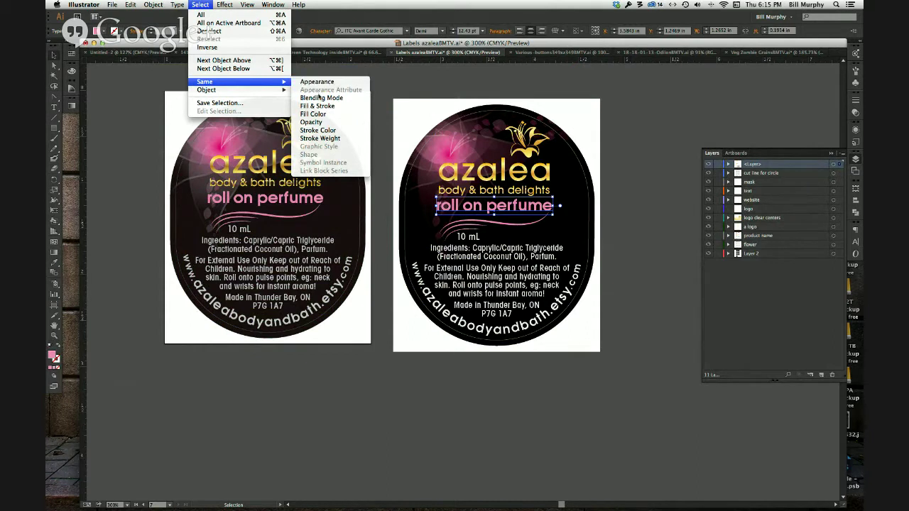
pyautogui.click(315, 114)
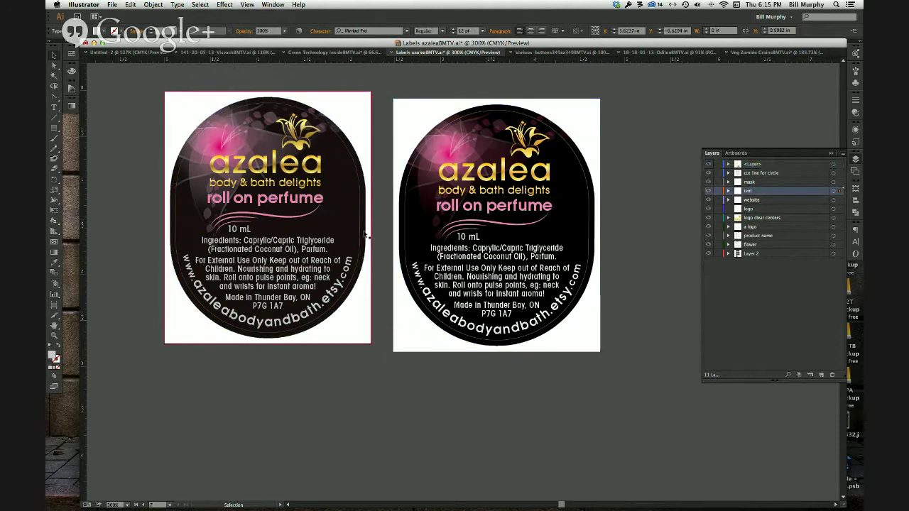
pyautogui.click(372, 233)
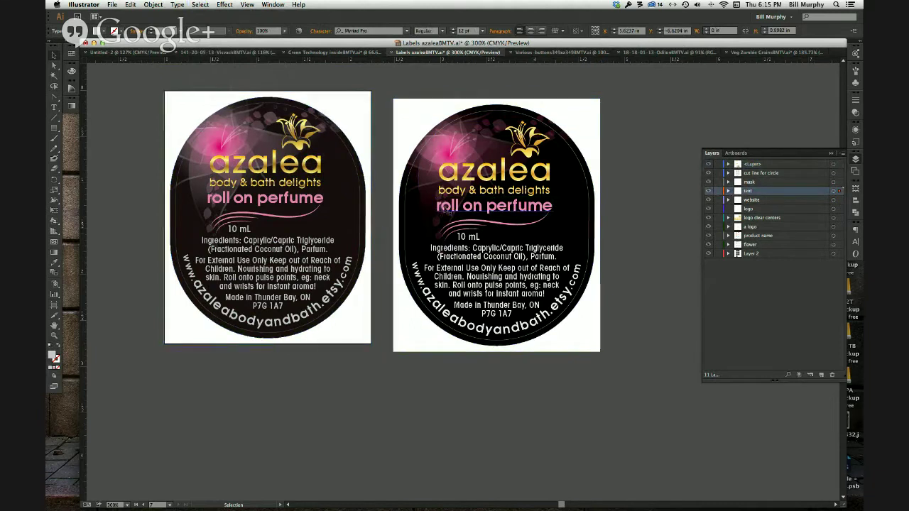
# - Try again to select artwork matching the fill colour of the duplicate label's "roll on perfume" text, and clear the selection
pyautogui.click(441, 206)
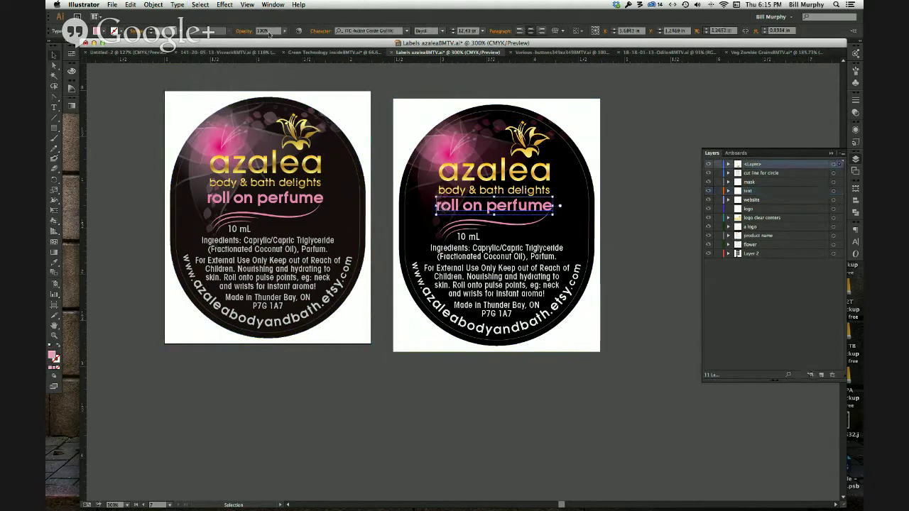
pyautogui.click(202, 4)
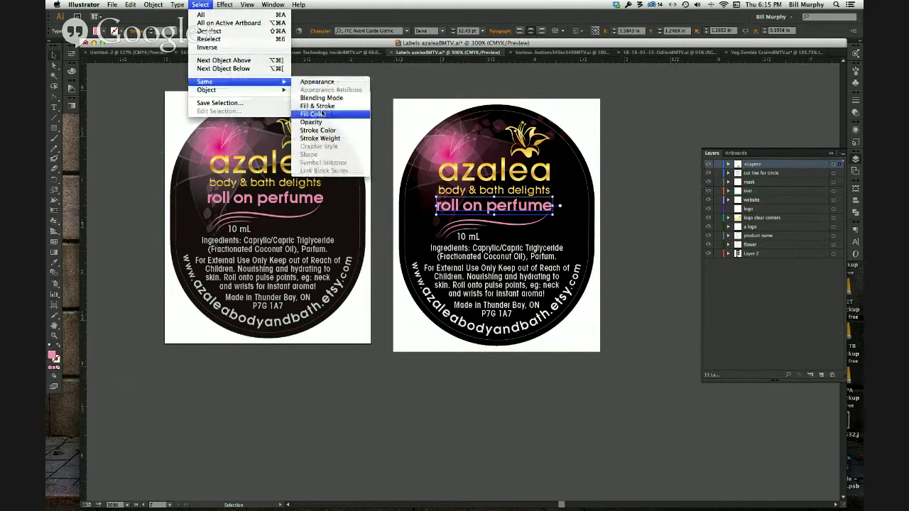
pyautogui.click(324, 114)
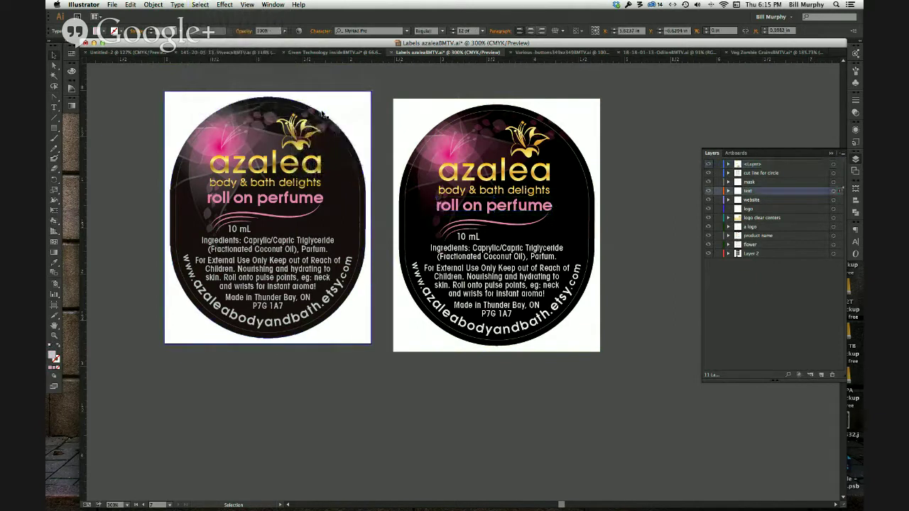
pyautogui.click(462, 211)
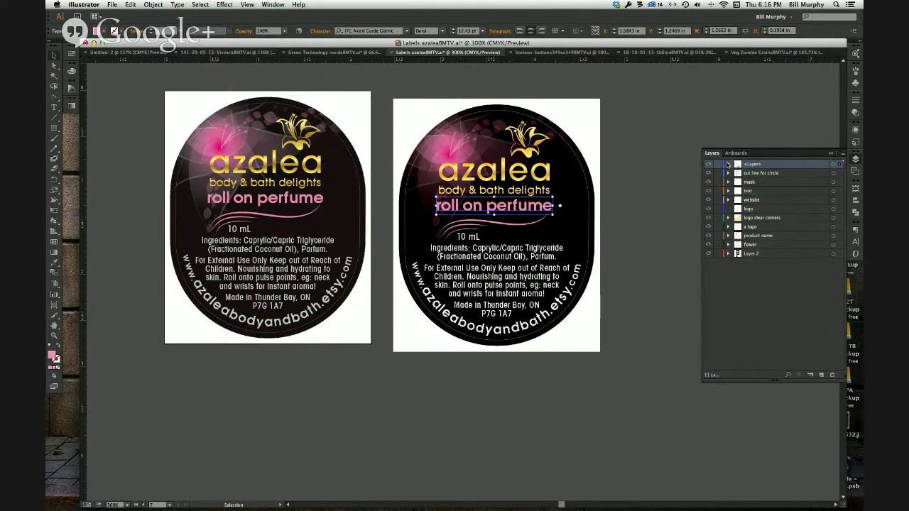
pyautogui.click(272, 73)
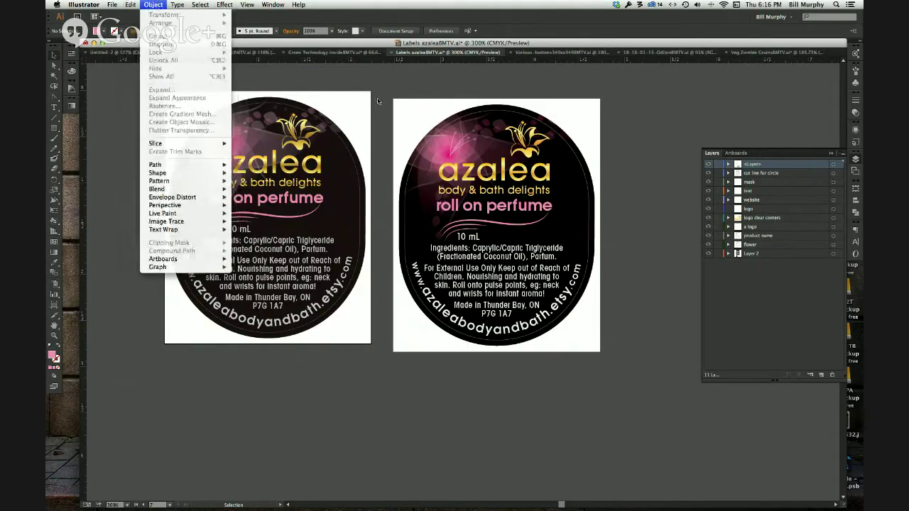
pyautogui.press('Escape')
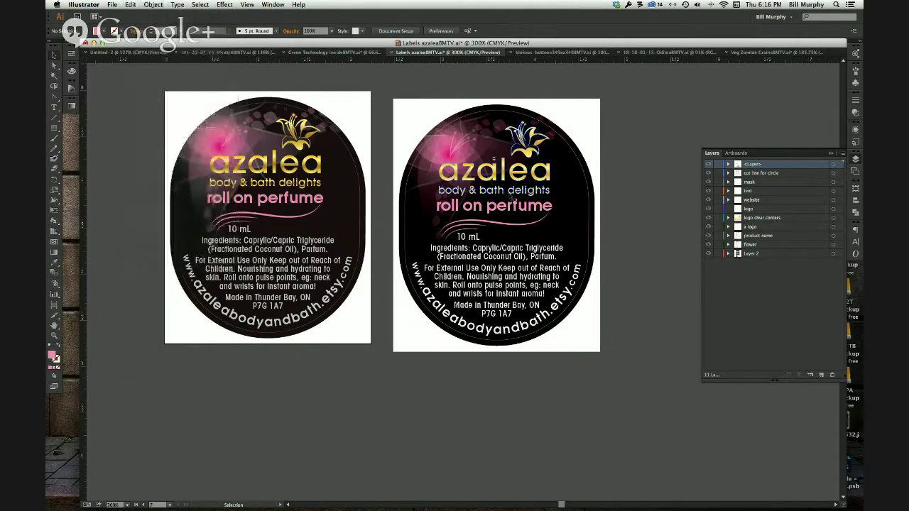
# - Select a petal of the duplicate label's pink flower and extend the selection with Select Same Fill Color
pyautogui.click(506, 205)
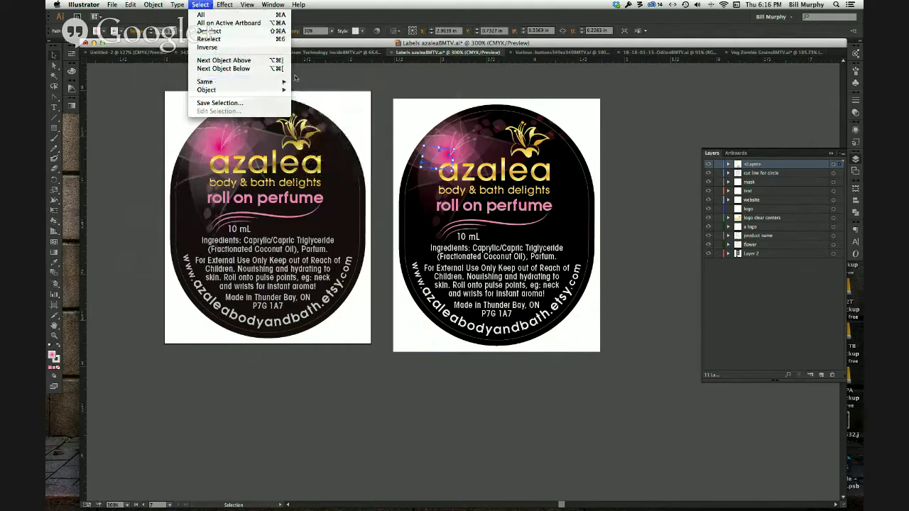
pyautogui.moveTo(284, 82)
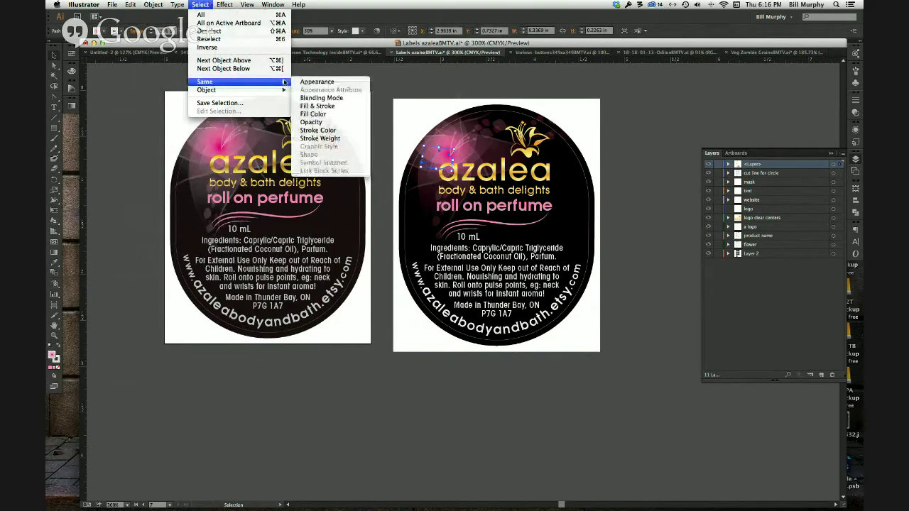
pyautogui.click(323, 114)
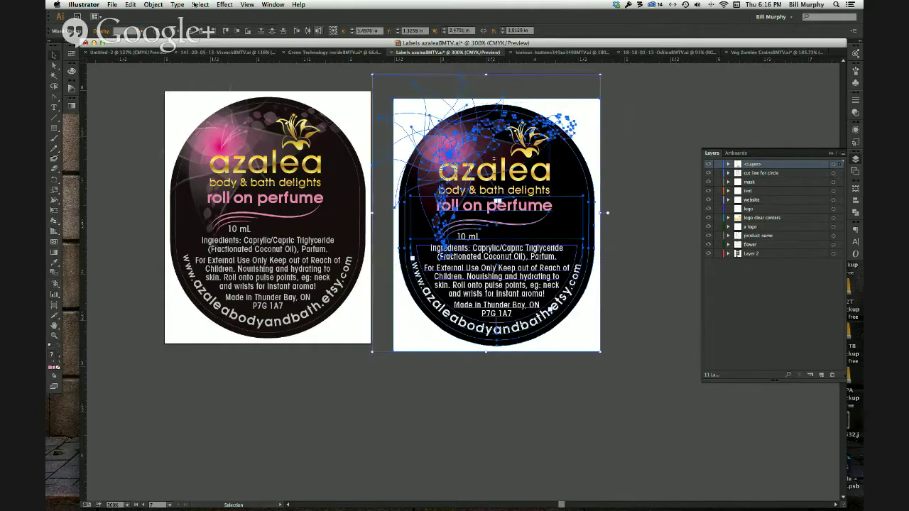
# - Open Adjust Color Balance for the selected label artwork and move the dialog clear of the duplicate label
pyautogui.click(130, 4)
pyautogui.moveTo(168, 147)
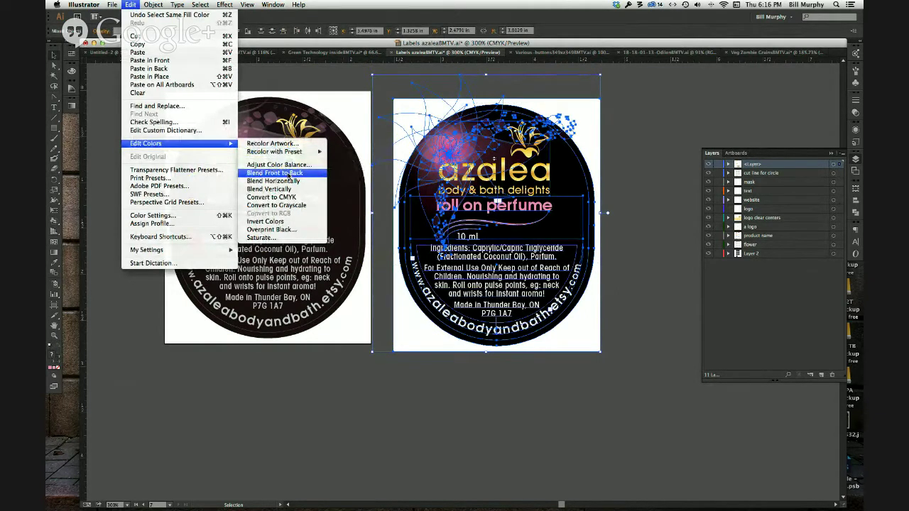
pyautogui.click(290, 175)
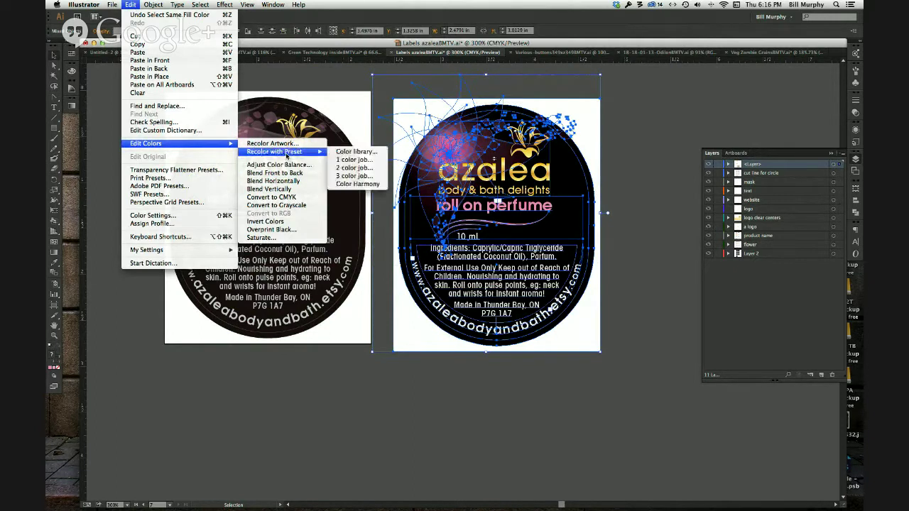
pyautogui.click(286, 165)
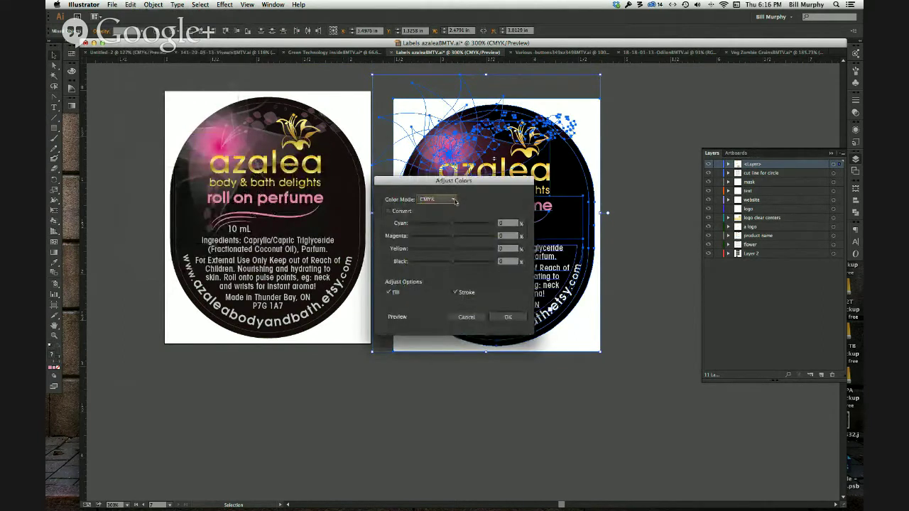
pyautogui.moveTo(450, 183); pyautogui.dragTo(288, 265)
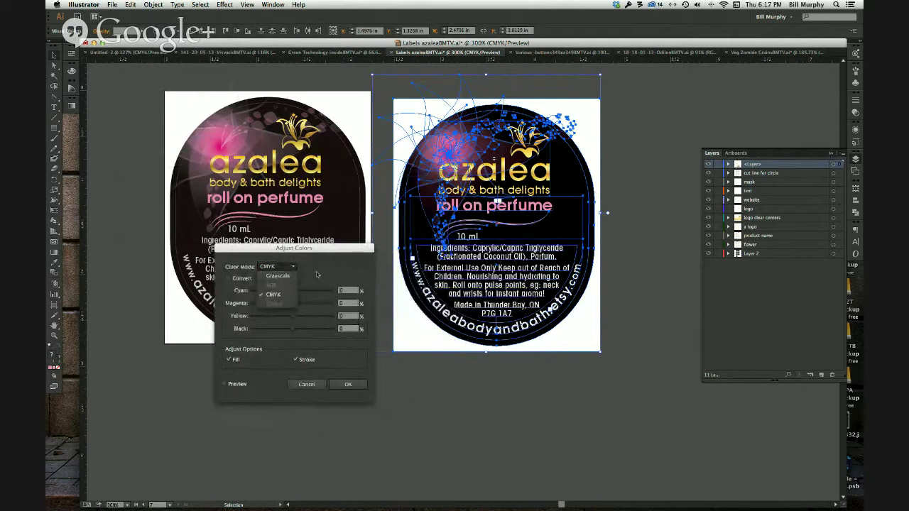
# - With preview on, adjust the CMYK balance to cyan -40%, magenta 75% and yellow -31%, increase black, apply it and deselect the artwork
pyautogui.click(268, 294)
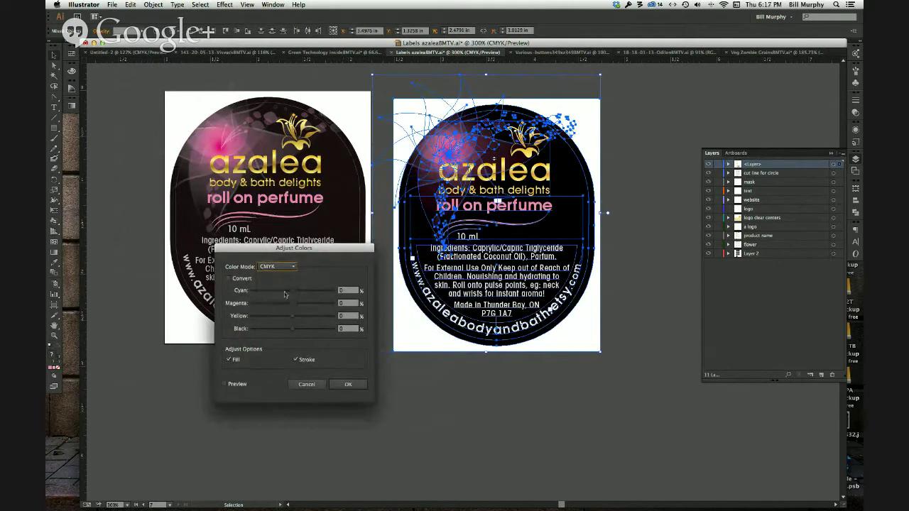
pyautogui.moveTo(293, 294)
pyautogui.mouseDown()
pyautogui.moveTo(318, 295)
pyautogui.moveTo(275, 296)
pyautogui.mouseUp()
pyautogui.click(223, 384)
pyautogui.moveTo(293, 305); pyautogui.dragTo(316, 306)
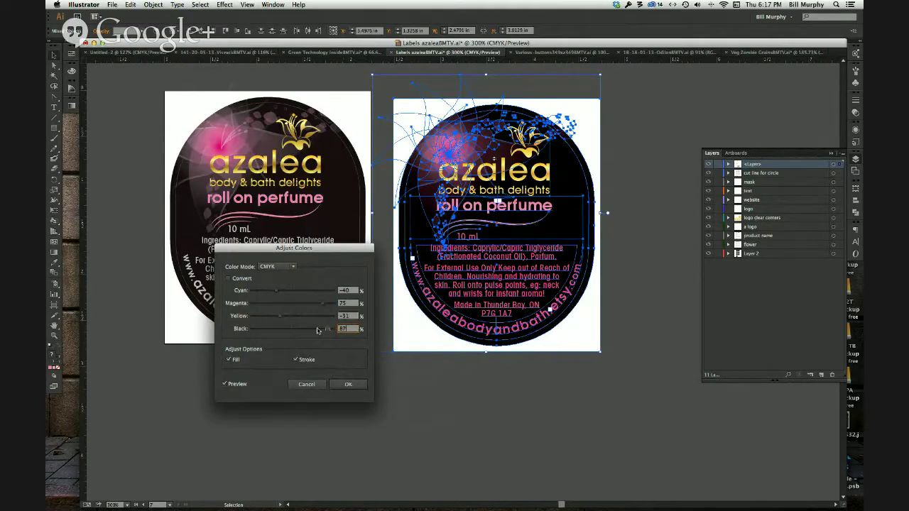
pyautogui.moveTo(313, 330); pyautogui.dragTo(315, 330)
pyautogui.click(348, 385)
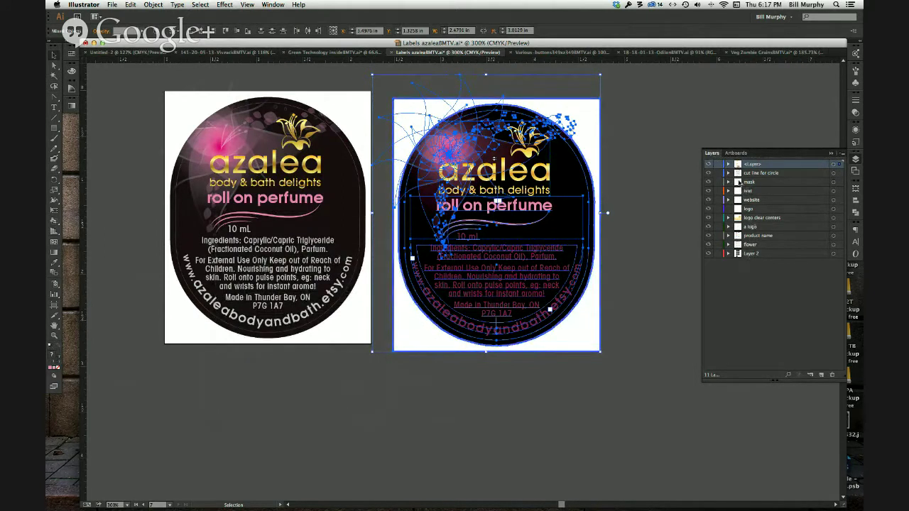
pyautogui.click(660, 255)
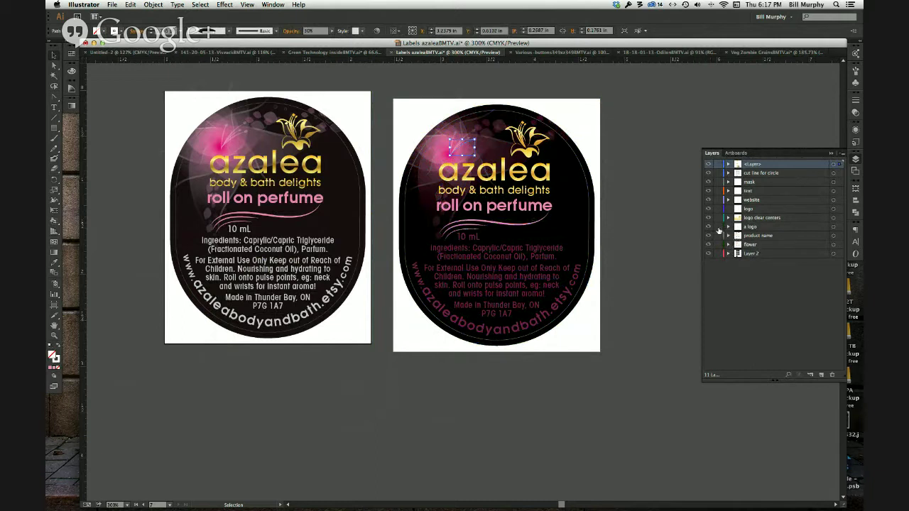
# - Lock the layers from "mask" through "a logo" and select all the artwork that is still unlocked
pyautogui.click(718, 226)
pyautogui.moveTo(717, 191); pyautogui.dragTo(718, 183)
pyautogui.click(622, 182)
pyautogui.press('super+a')
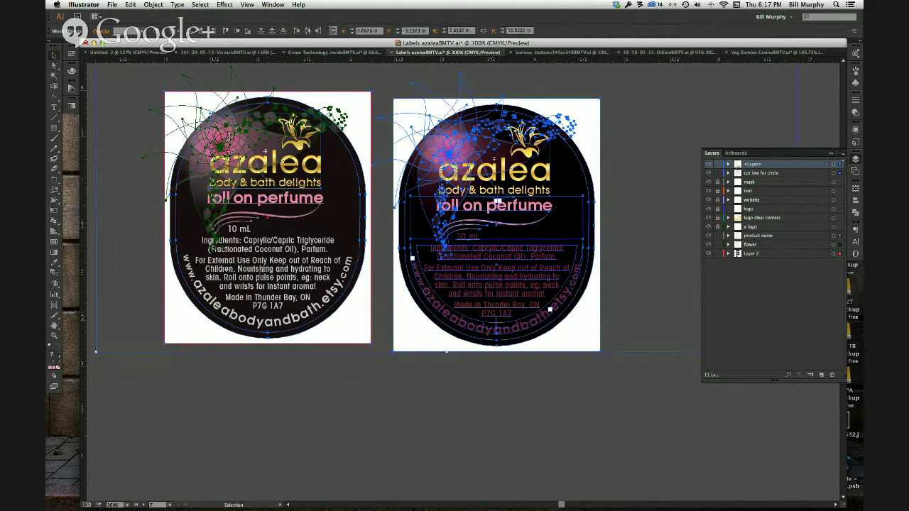
# - Check what can be selected in the duplicate label's lower text and the original's background, and unlock the "logo" layer
pyautogui.click(670, 370)
pyautogui.click(501, 290)
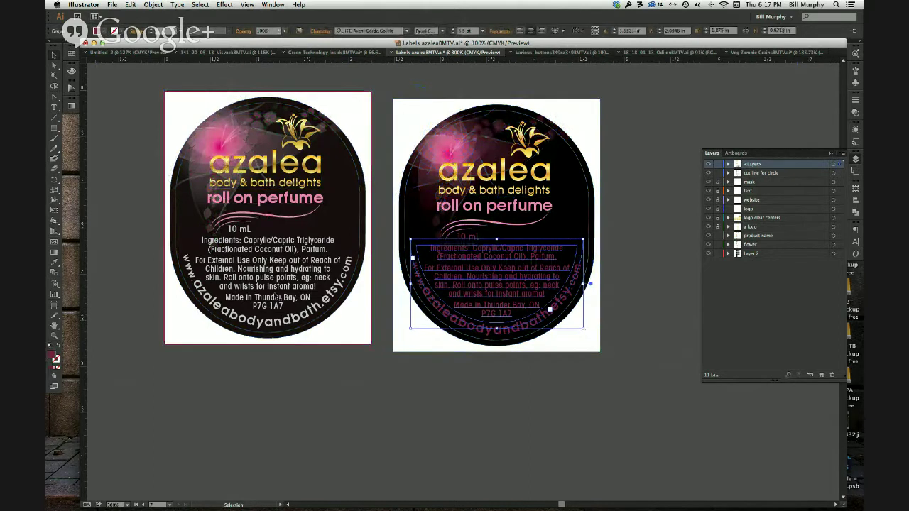
pyautogui.click(277, 297)
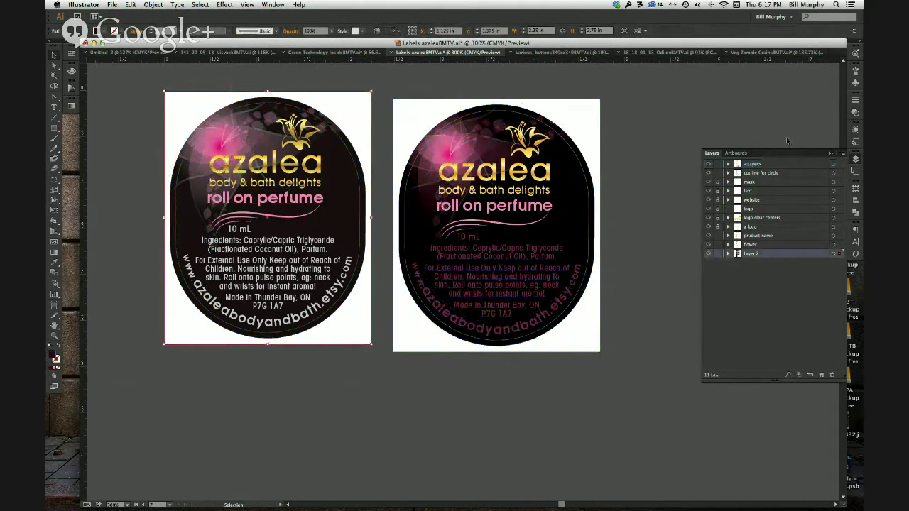
pyautogui.click(717, 209)
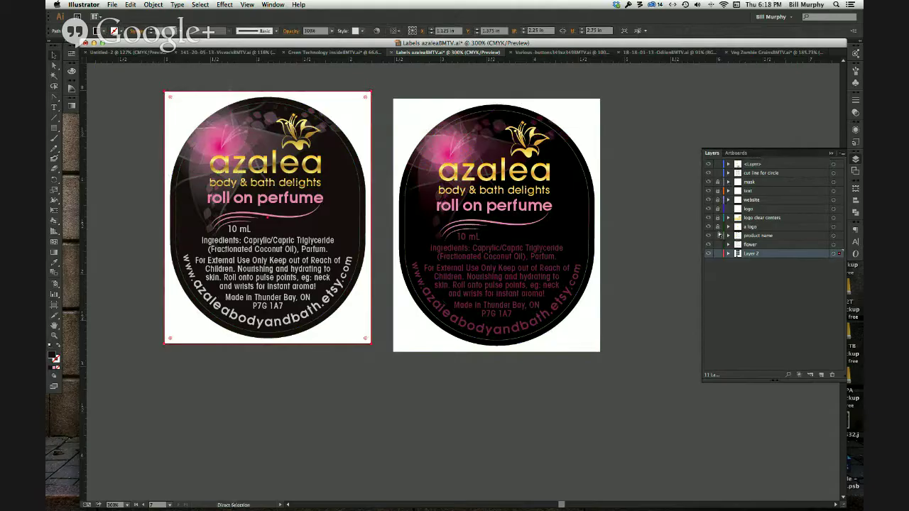
# - Switch to the Various-buttons document, unlock every layer except the guides, and select all the Info button artwork
pyautogui.press('super+a')
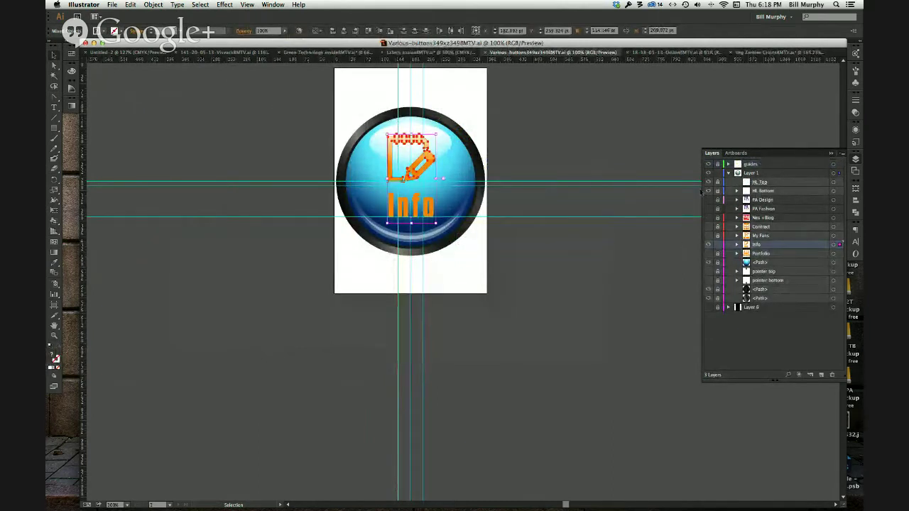
pyautogui.moveTo(718, 183); pyautogui.dragTo(720, 309)
pyautogui.press('super+a')
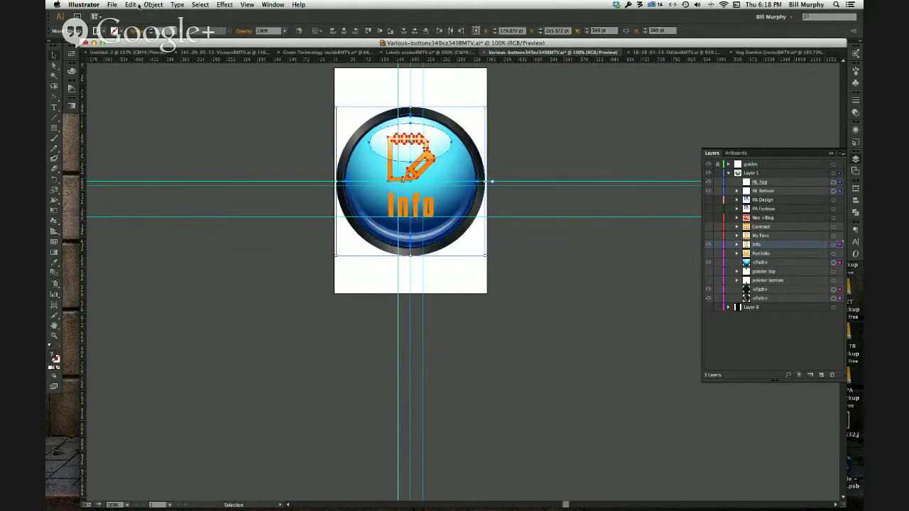
# - Open Recolor Artwork on its colour wheel and rotate the linked colours to try a pink button and a green one with red artwork
pyautogui.click(135, 5)
pyautogui.moveTo(170, 144)
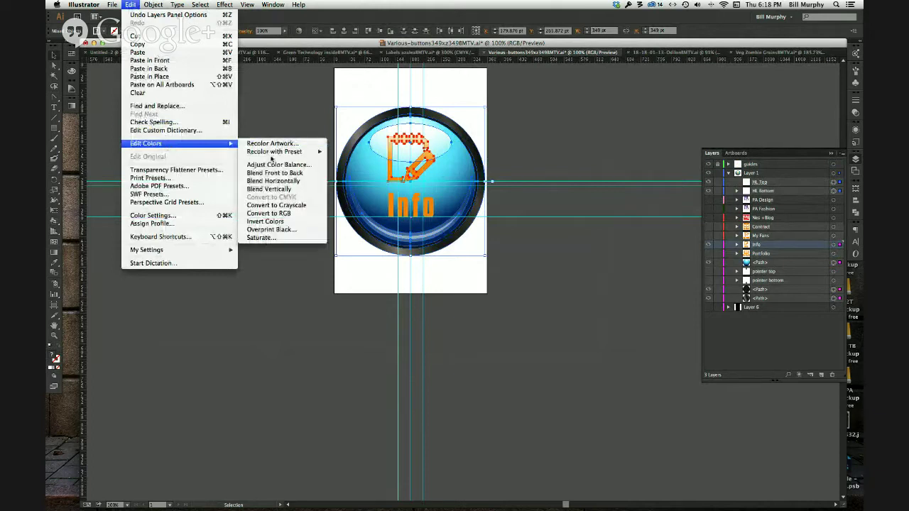
pyautogui.click(272, 143)
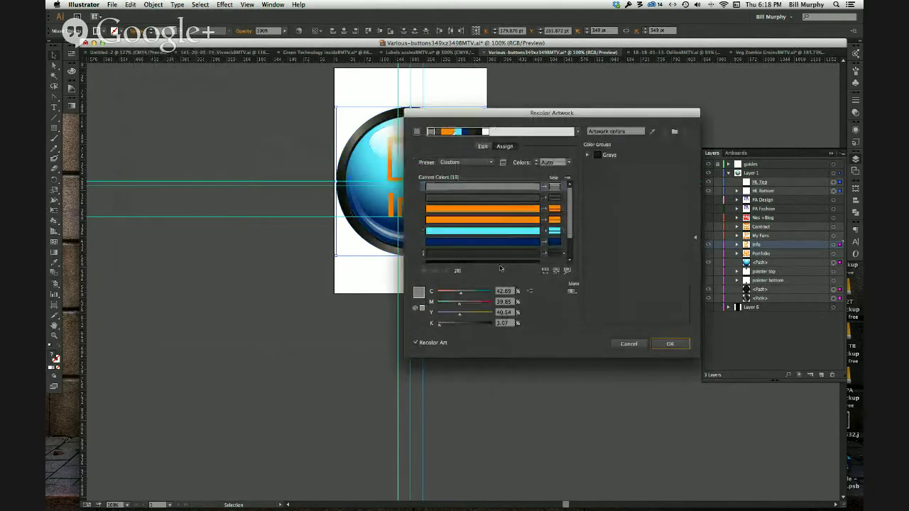
pyautogui.click(483, 146)
pyautogui.moveTo(477, 160); pyautogui.dragTo(273, 303)
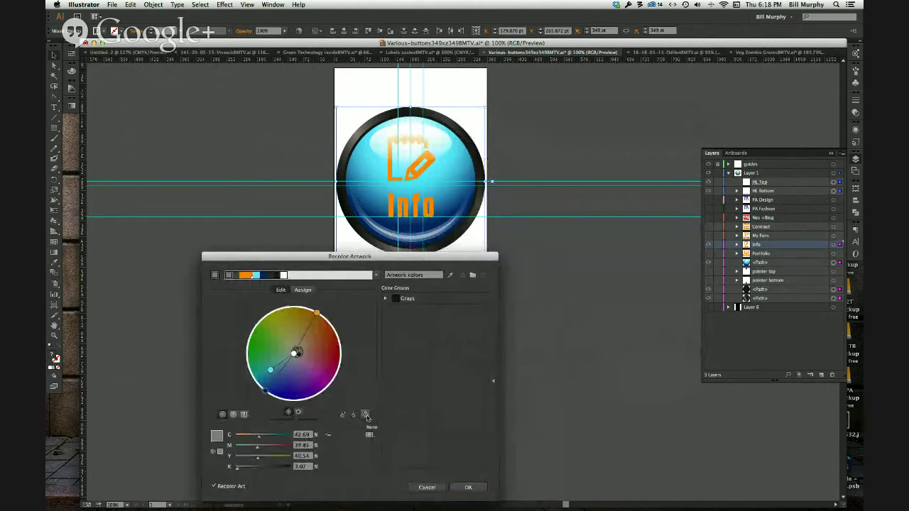
pyautogui.moveTo(265, 391)
pyautogui.mouseDown()
pyautogui.moveTo(305, 398)
pyautogui.moveTo(346, 366)
pyautogui.mouseUp()
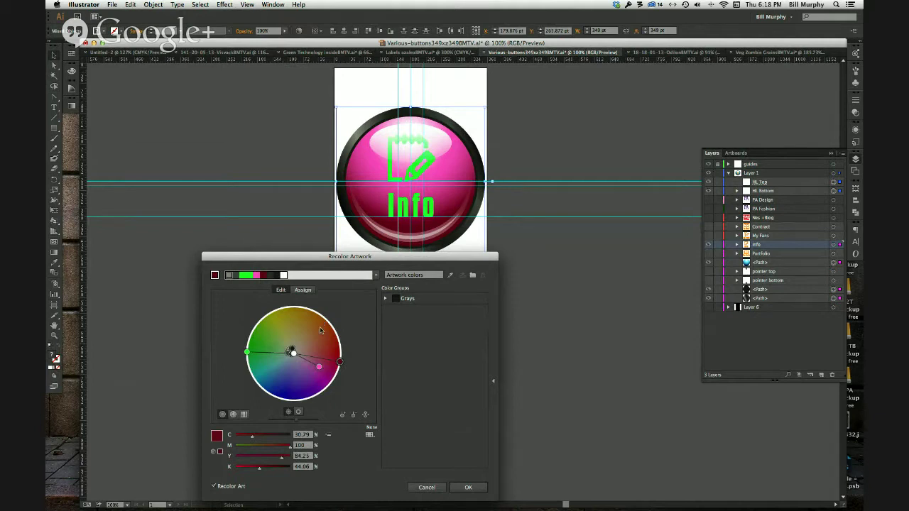
pyautogui.moveTo(316, 257); pyautogui.dragTo(369, 197)
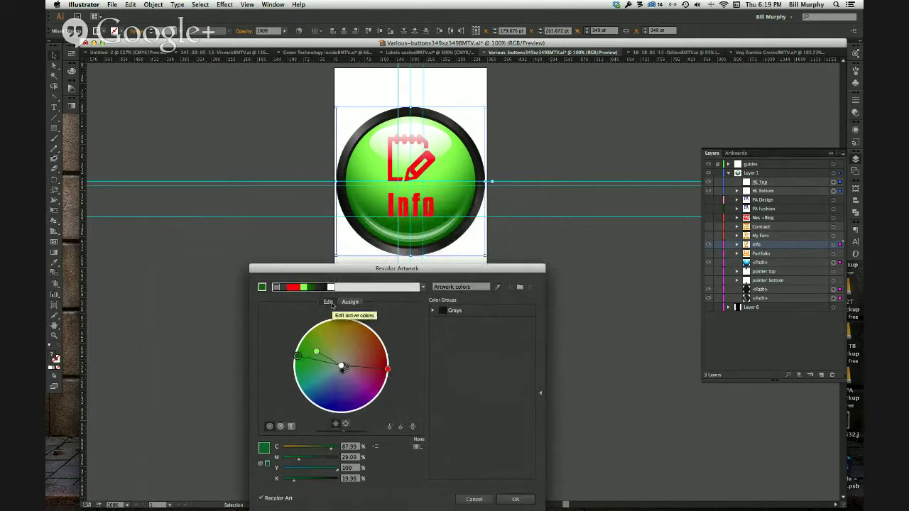
# - Try swapping the dark green and red new colours in the Assign list, and cancel the button's recolouring
pyautogui.click(350, 302)
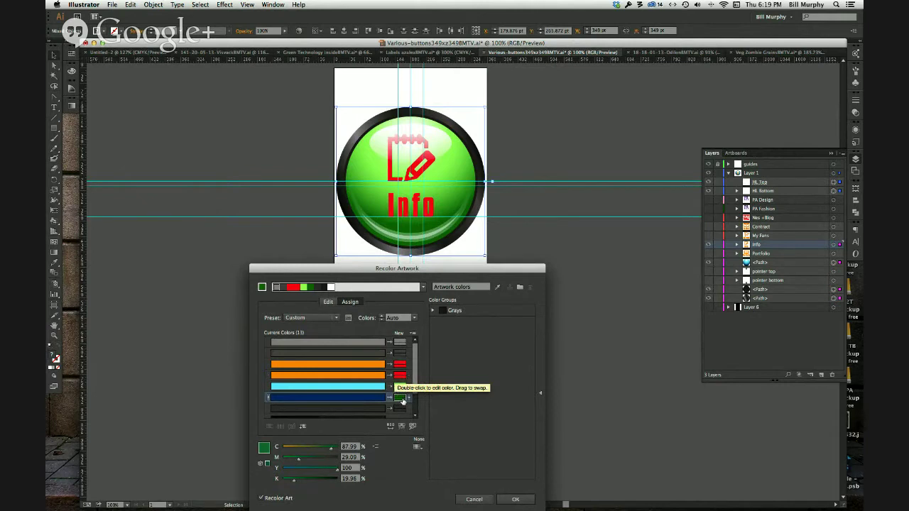
pyautogui.moveTo(403, 373); pyautogui.dragTo(404, 375)
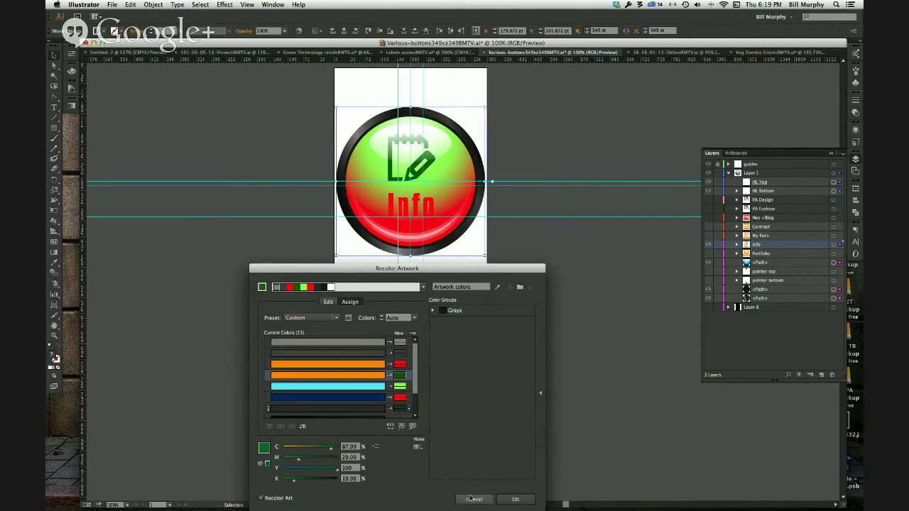
pyautogui.click(473, 500)
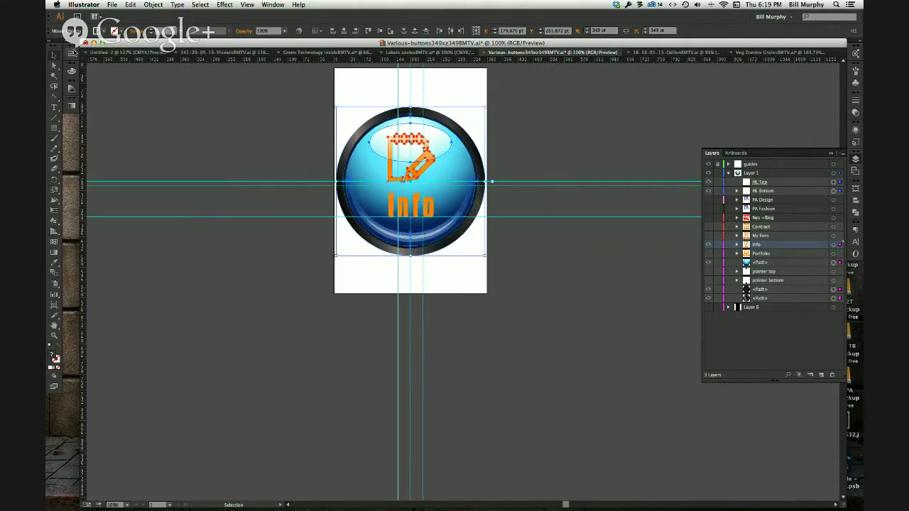
# - Open the Kuler themes from the document swatches, enlarge the theme list, and launch the Kuler website
pyautogui.click(73, 53)
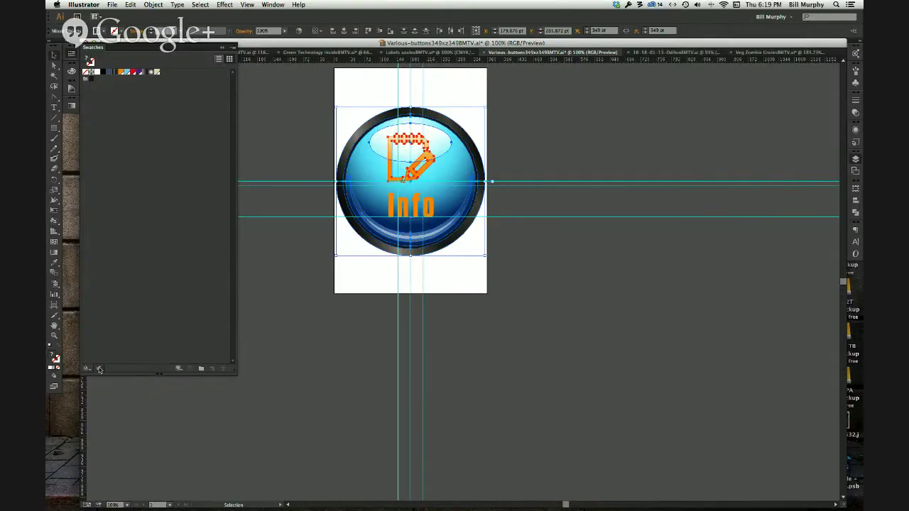
pyautogui.click(100, 368)
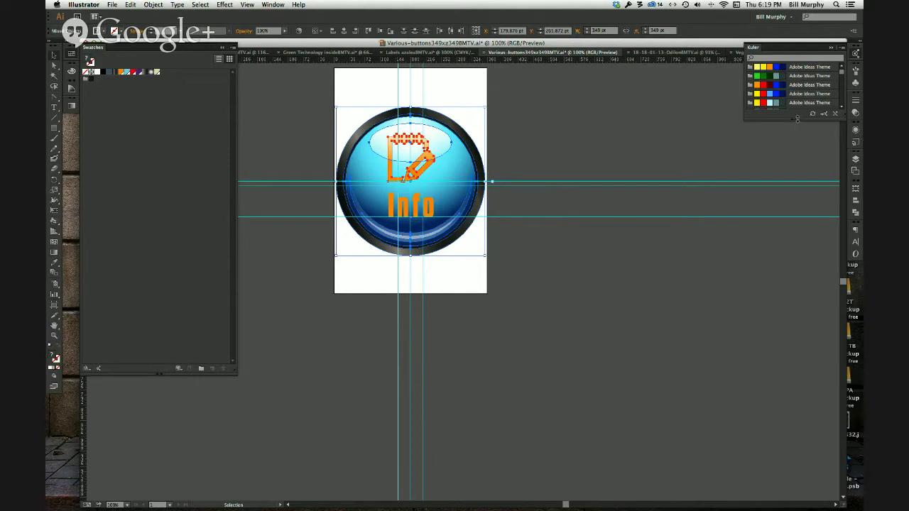
pyautogui.moveTo(797, 126); pyautogui.dragTo(801, 323)
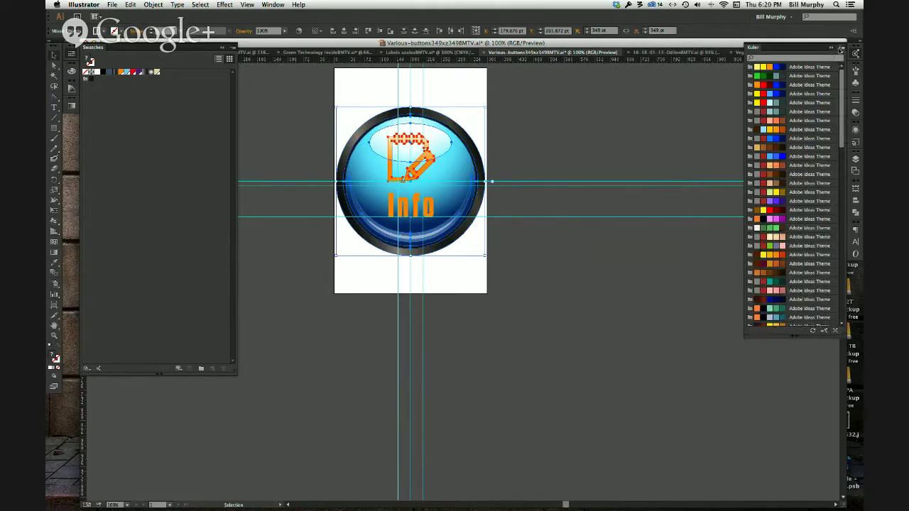
pyautogui.click(839, 50)
pyautogui.click(808, 140)
pyautogui.click(823, 332)
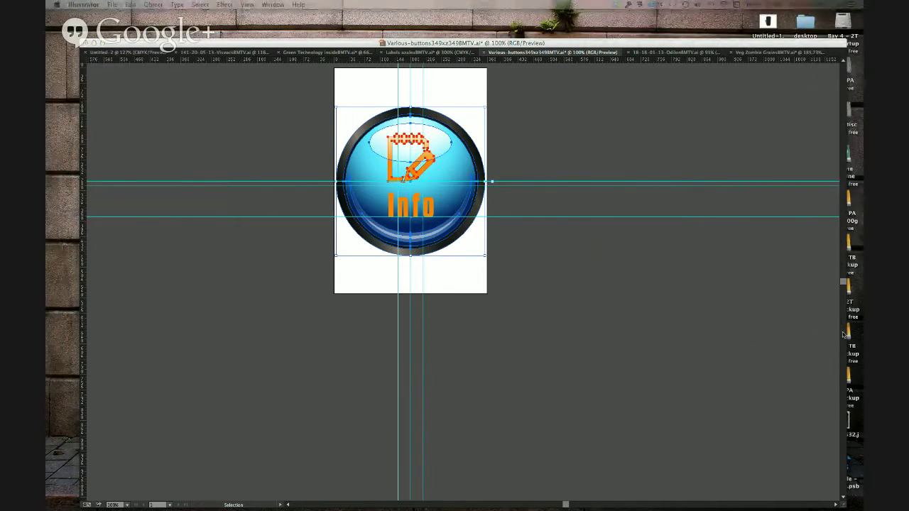
# - Return to the button document, try filling the selected Info artwork with gold from a Kuler theme, and undo the fill
pyautogui.click(170, 158)
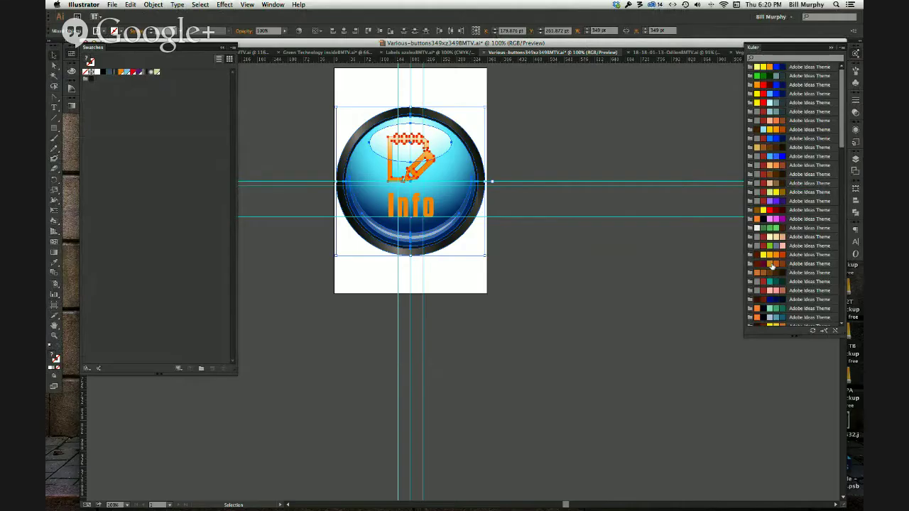
pyautogui.click(772, 265)
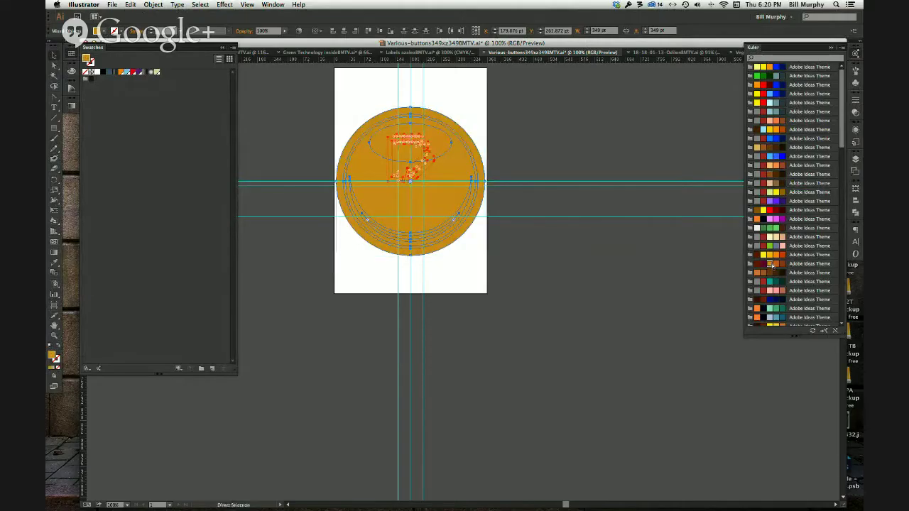
pyautogui.press('super+z')
# - Deselect the button artwork and add the dark red, gold and orange Adobe Ideas Theme to the document swatches as a colour group
pyautogui.click(685, 282)
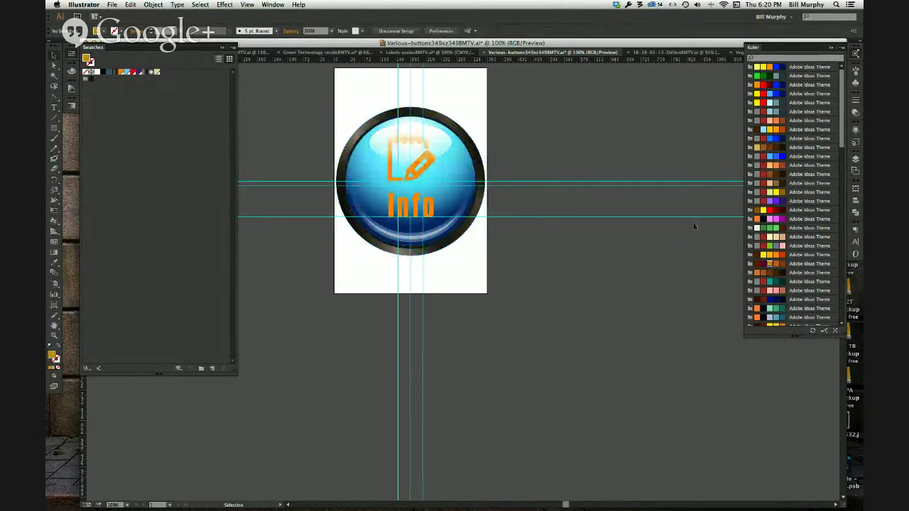
pyautogui.click(750, 264)
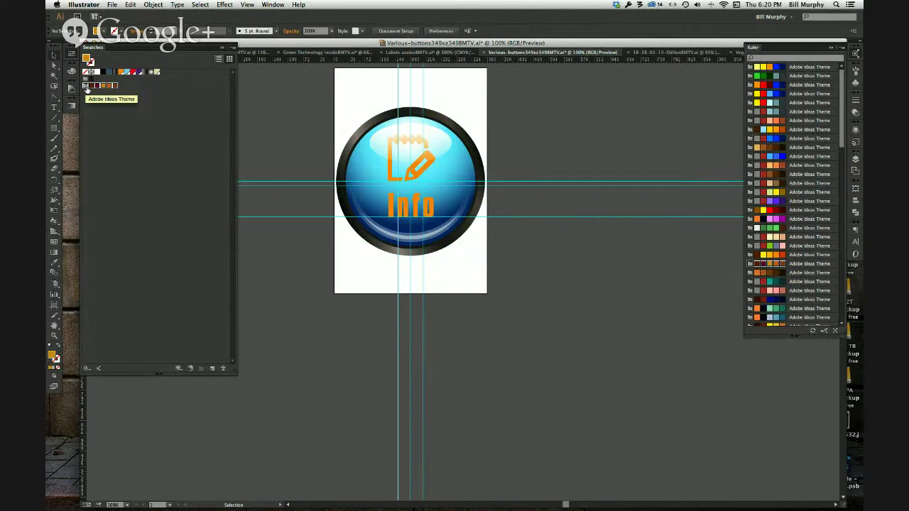
pyautogui.click(233, 49)
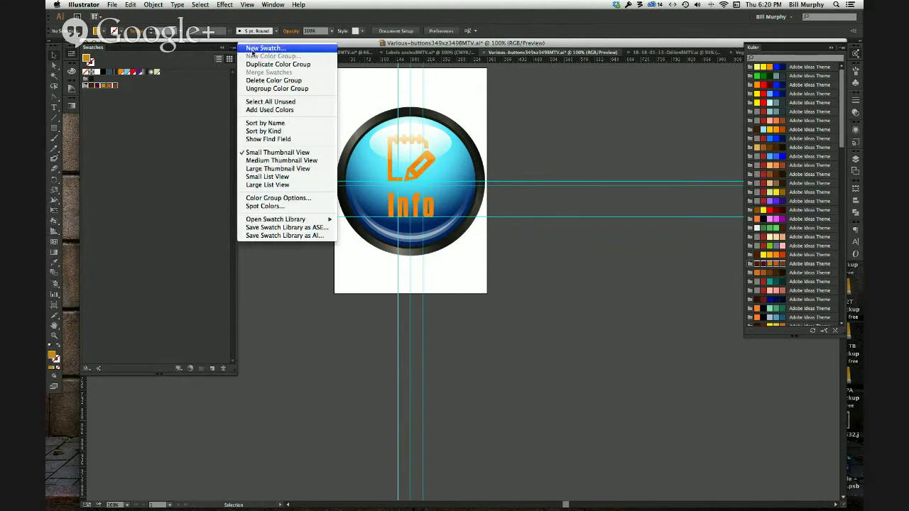
pyautogui.click(200, 109)
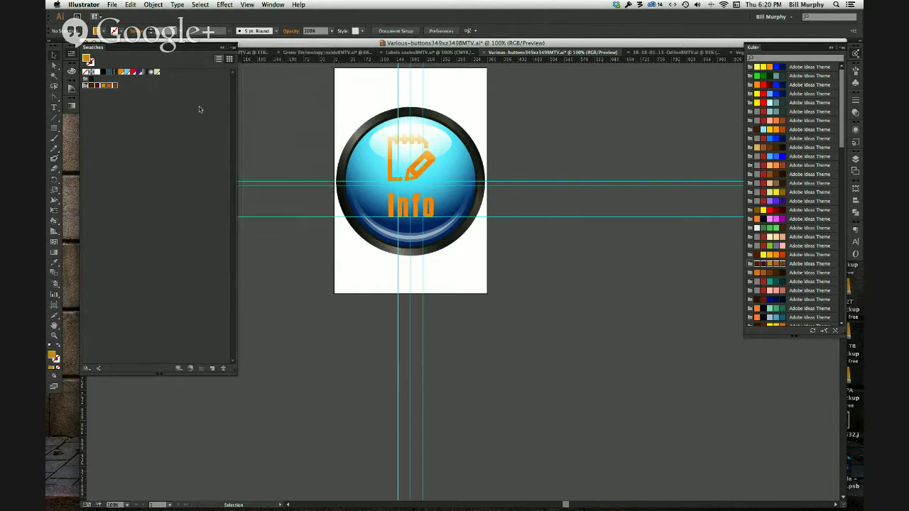
# - Group the orange, light blue, red and purple swatches into a new colour group named Color Group 1
pyautogui.click(126, 72)
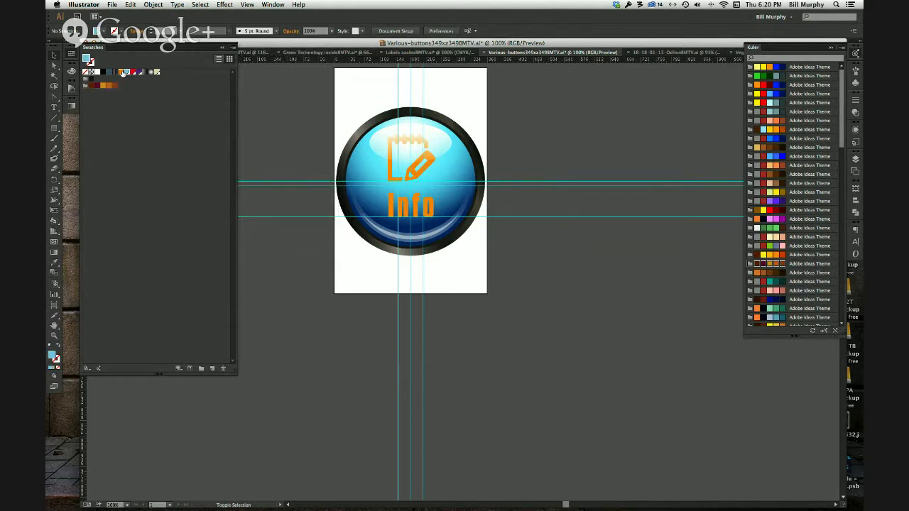
pyautogui.click(137, 73)
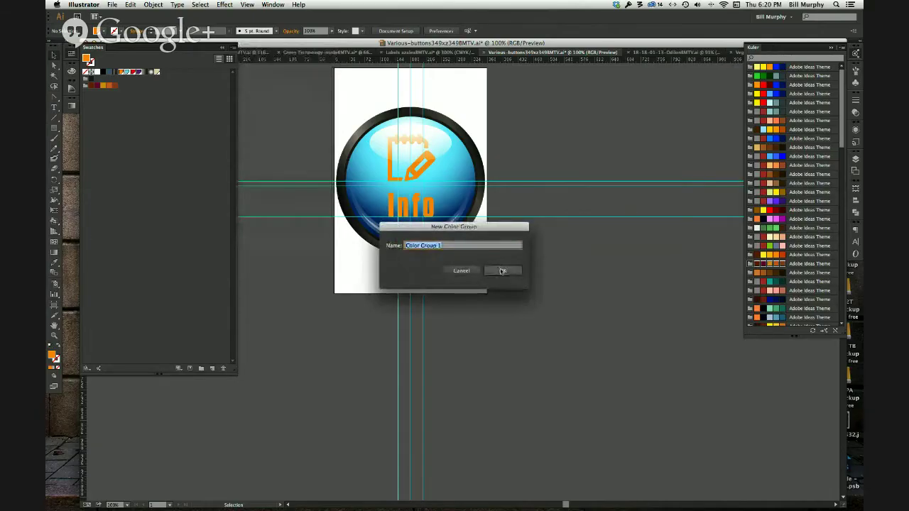
pyautogui.click(501, 269)
# - Duplicate the entire Info button and place the copy beside the artboard, next to the original
pyautogui.press('super+a')
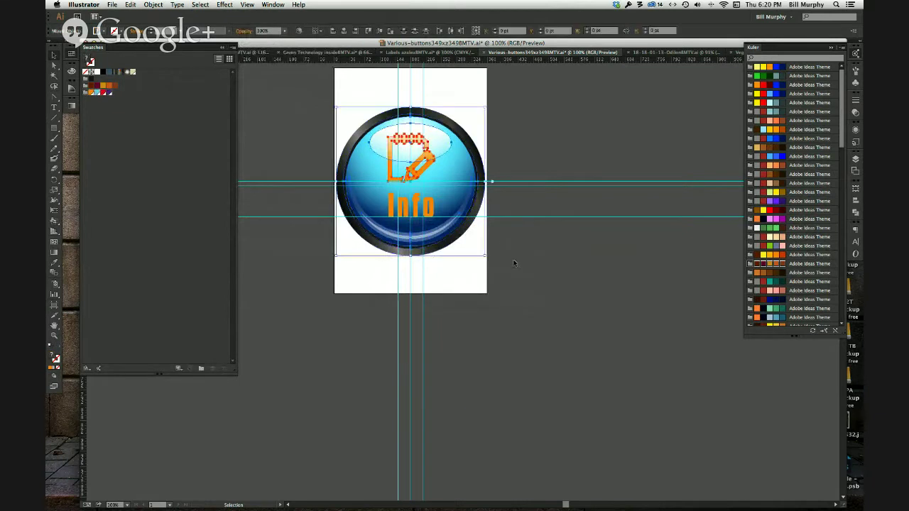
pyautogui.moveTo(434, 206); pyautogui.dragTo(611, 200)
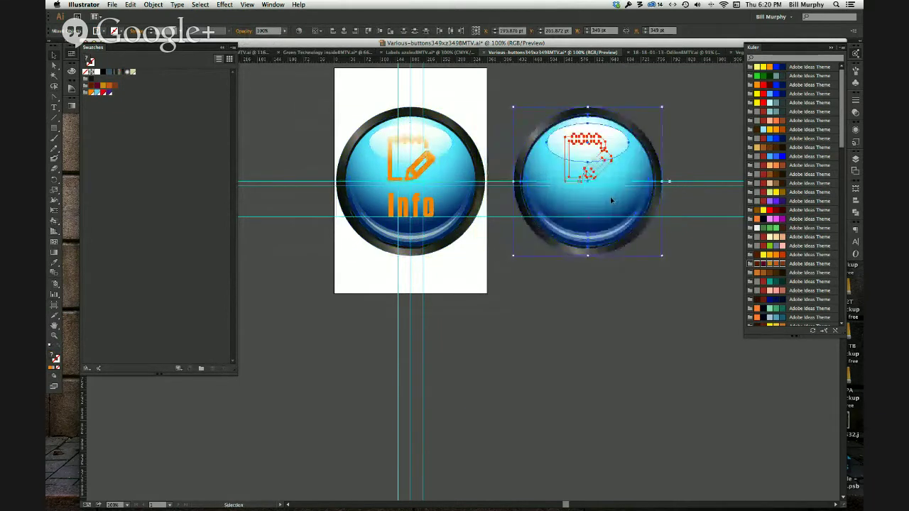
pyautogui.press('super+z')
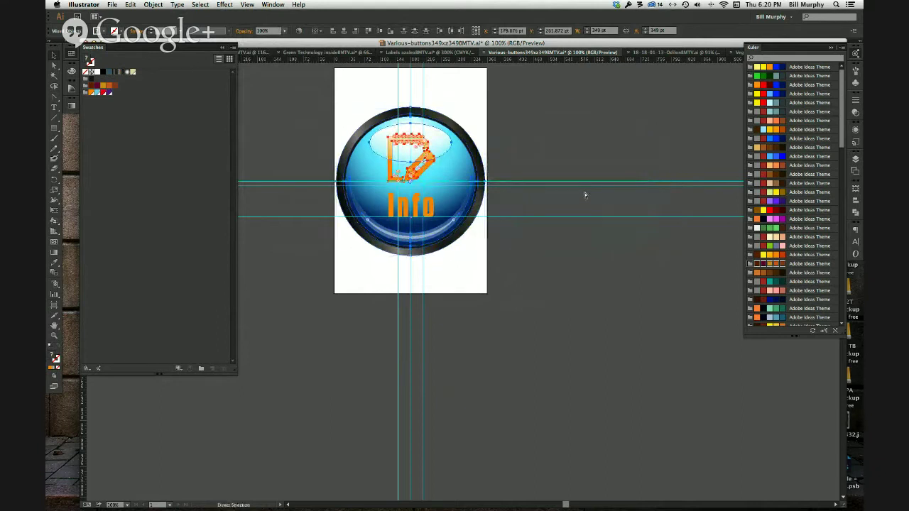
pyautogui.press('super+v')
pyautogui.moveTo(499, 274); pyautogui.dragTo(615, 174)
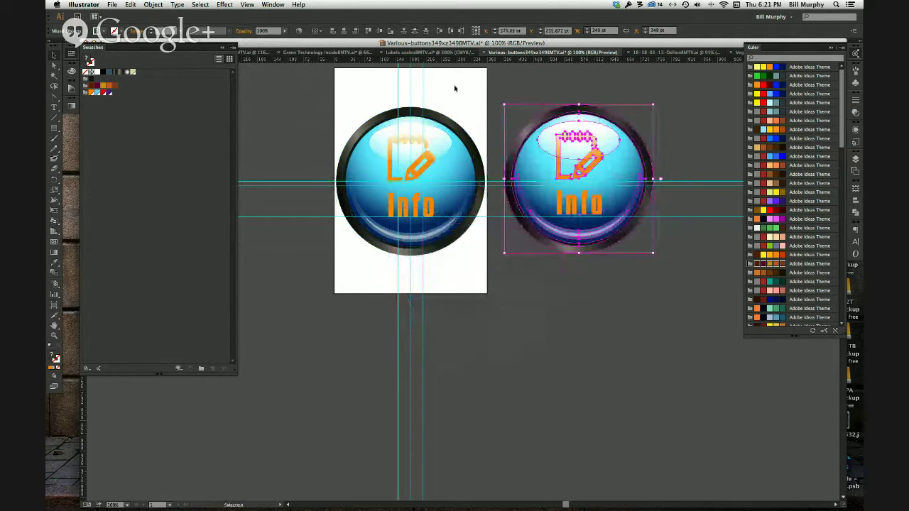
# - Open Recolor Artwork for the duplicate button, try reducing its colours to 3, and set the number of colours to 5
pyautogui.hotkey('ctrl', 'Up')
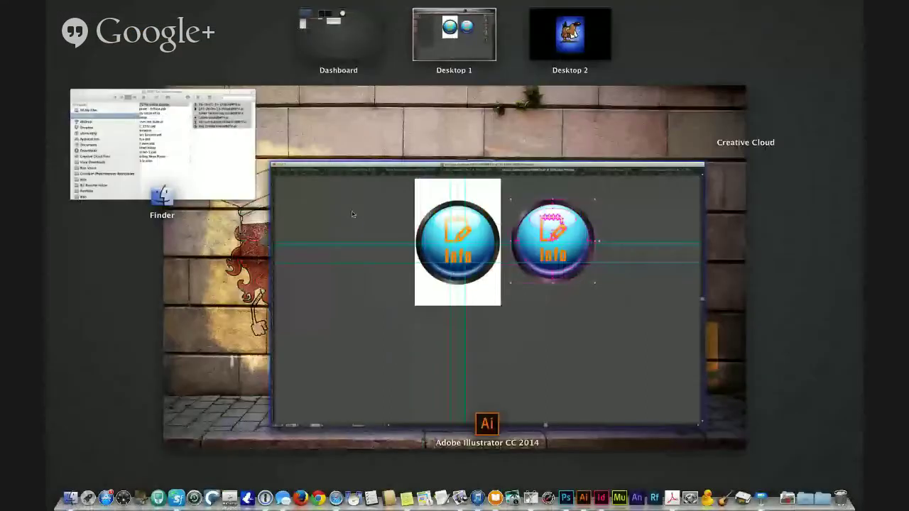
pyautogui.click(351, 214)
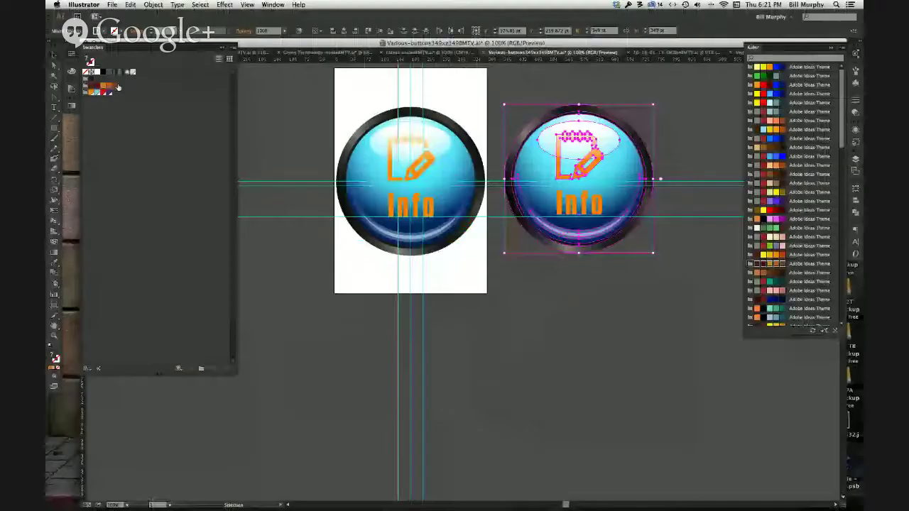
pyautogui.click(131, 5)
pyautogui.moveTo(198, 145)
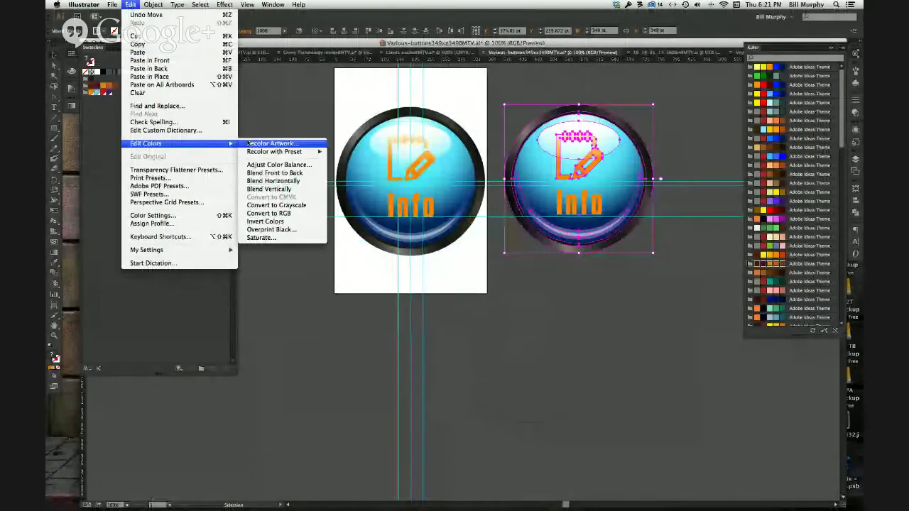
pyautogui.click(270, 144)
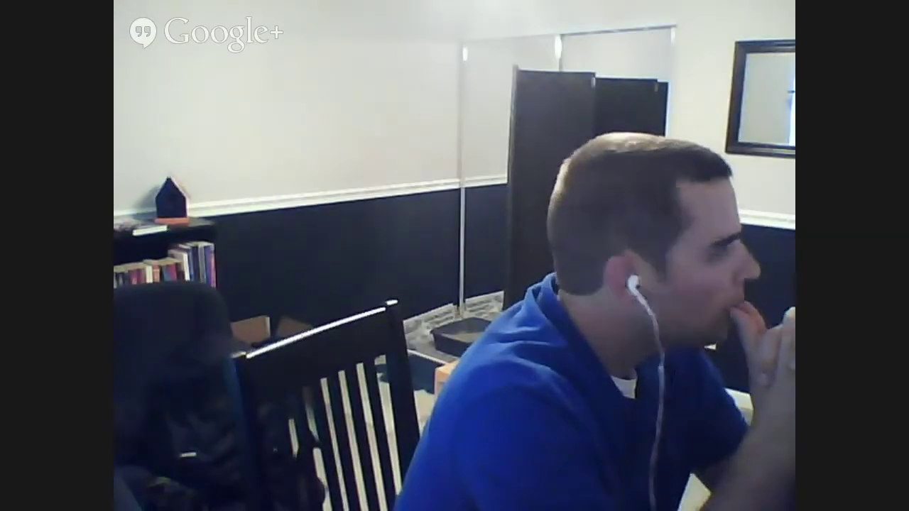
pyautogui.click(414, 318)
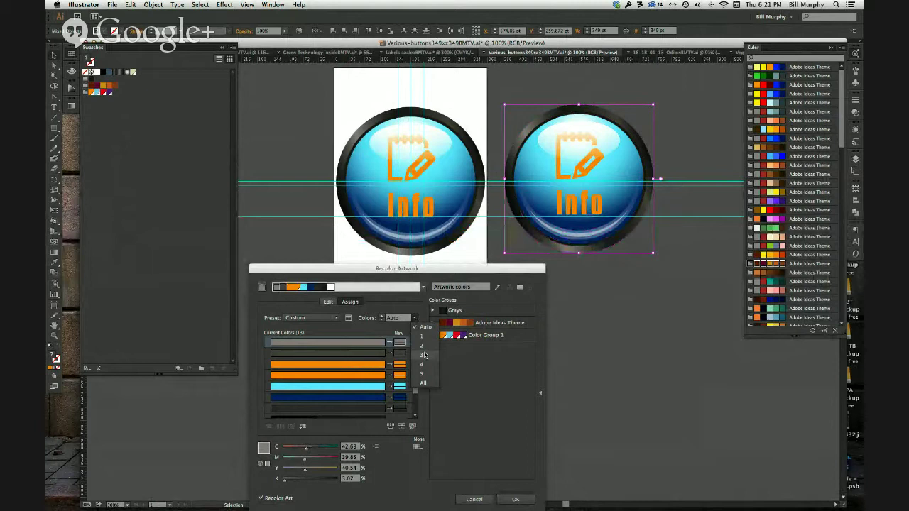
pyautogui.click(423, 354)
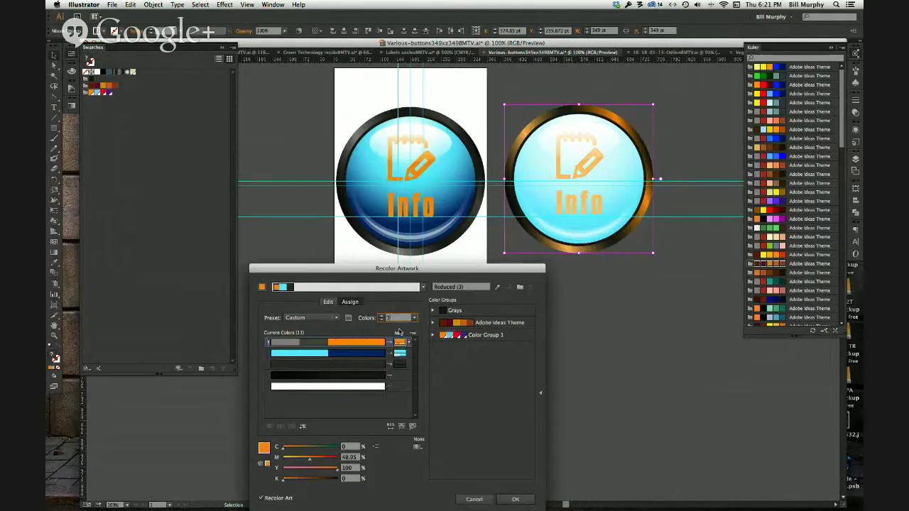
pyautogui.click(414, 319)
pyautogui.click(430, 374)
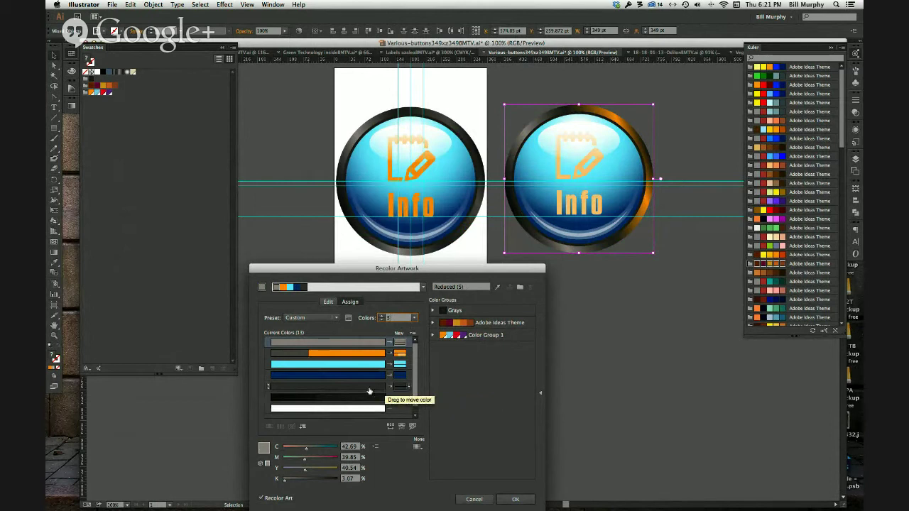
# - Try the Adobe Ideas Theme colours on the duplicate button and recolour it with Color Group 1 instead
pyautogui.click(400, 355)
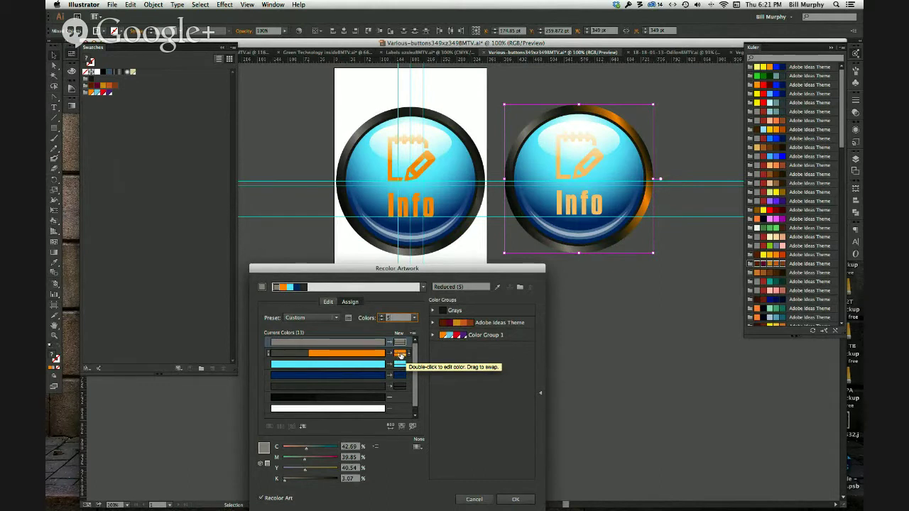
pyautogui.click(487, 325)
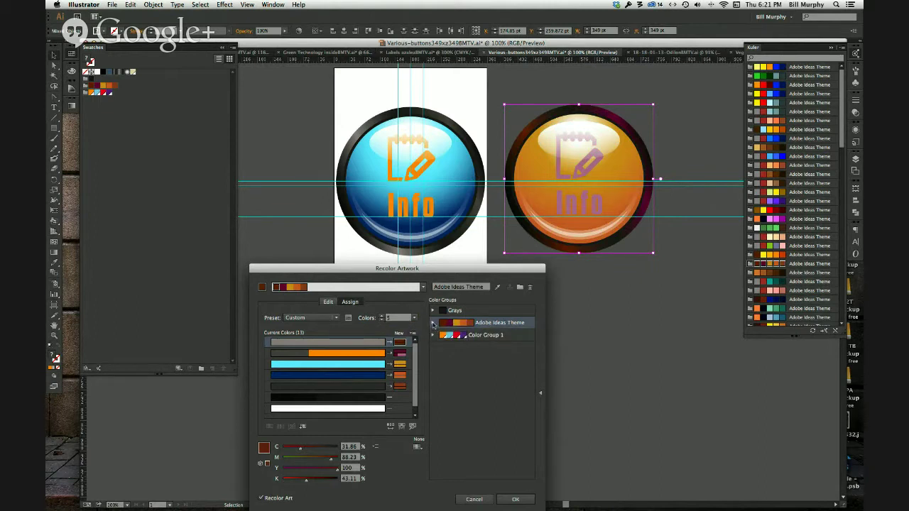
pyautogui.click(433, 324)
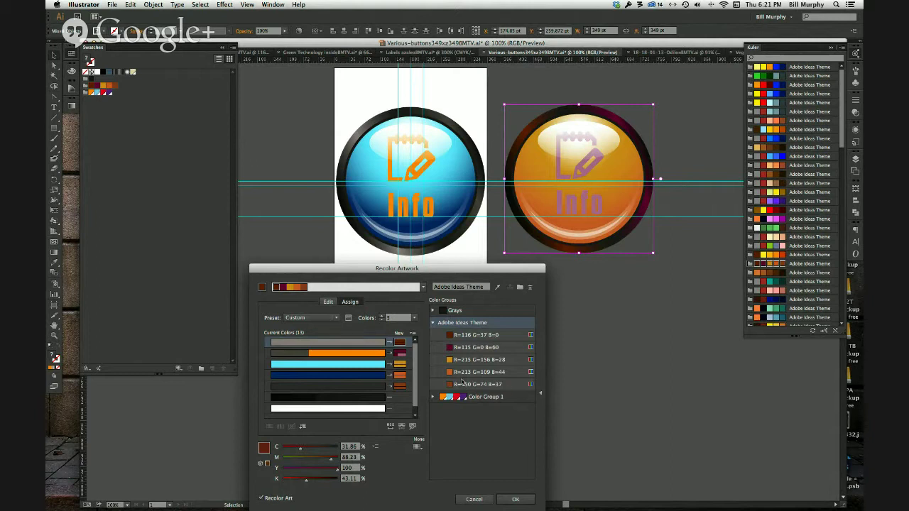
pyautogui.click(433, 397)
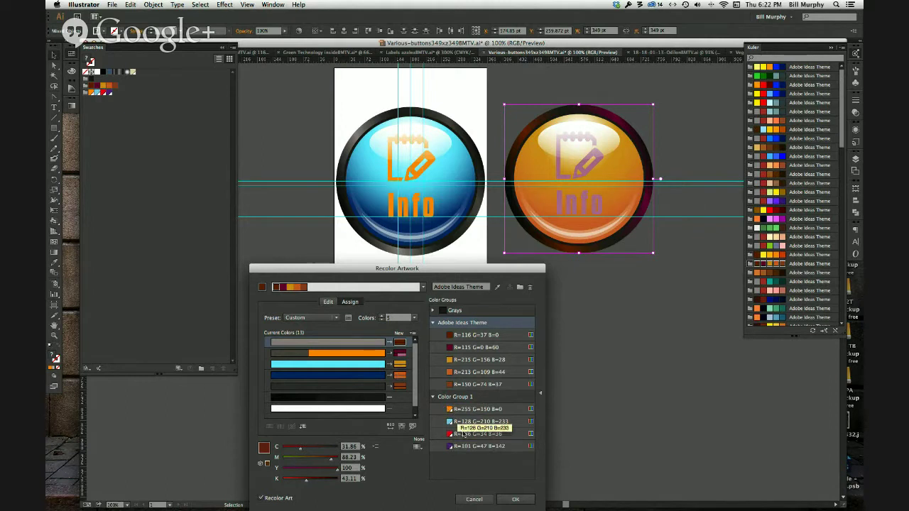
pyautogui.click(407, 378)
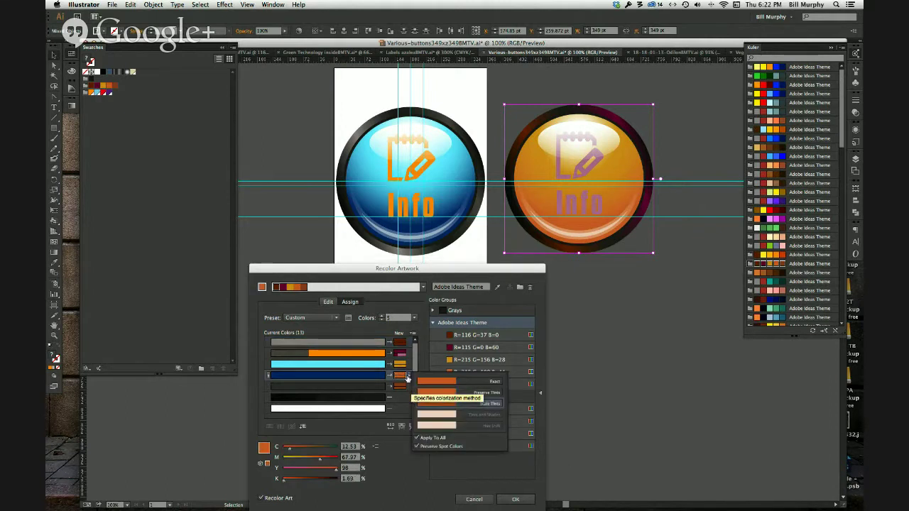
pyautogui.click(493, 473)
pyautogui.click(463, 434)
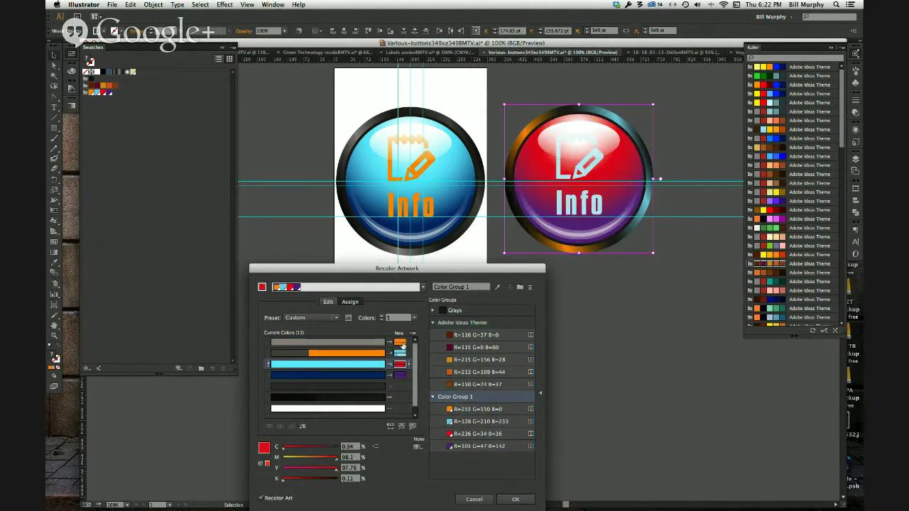
# - Collapse the Adobe Ideas Theme list, show Color Group 1's swatches, and check the colorization methods for the new colours
pyautogui.click(433, 397)
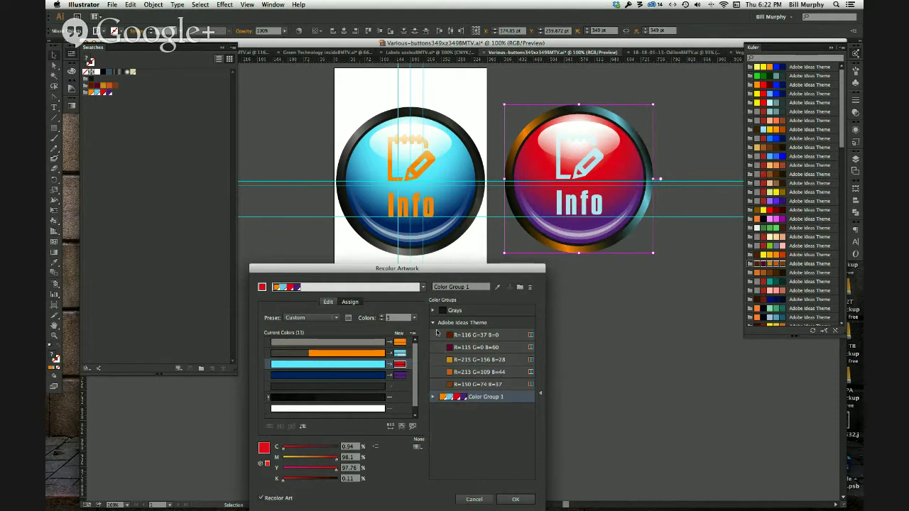
pyautogui.click(432, 323)
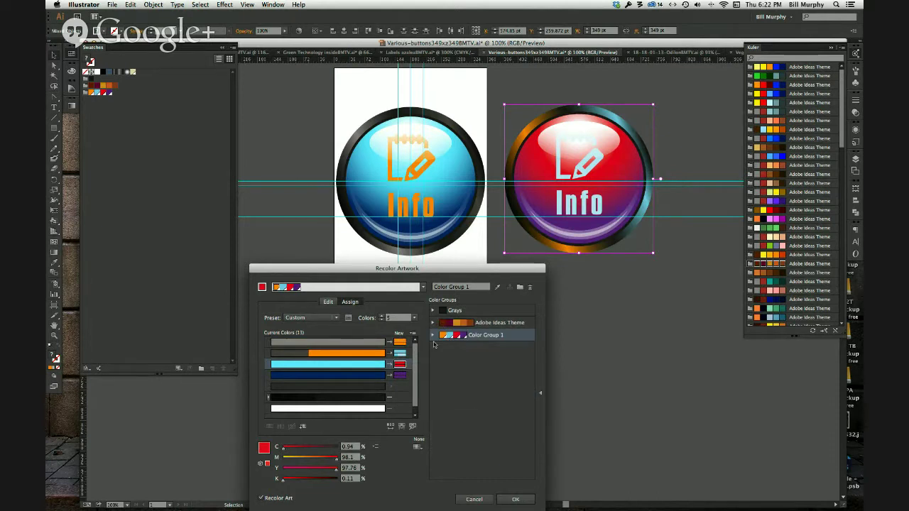
pyautogui.click(432, 335)
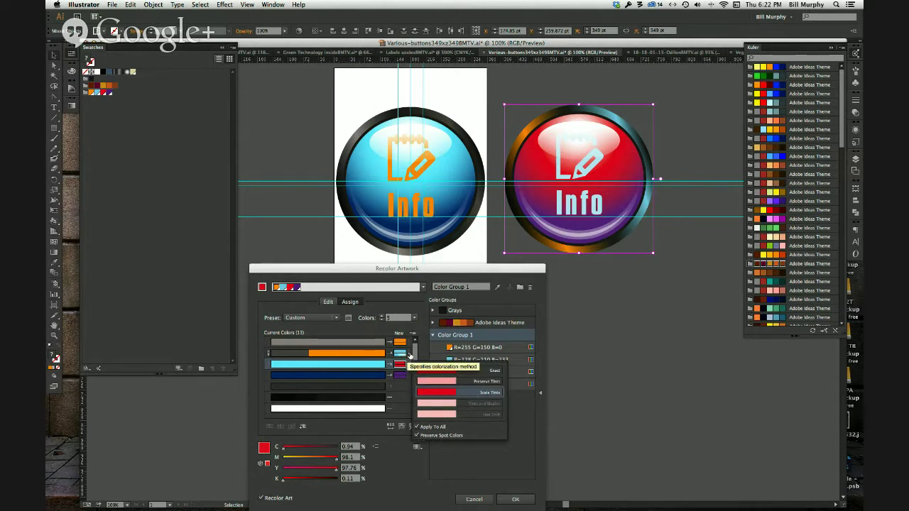
pyautogui.click(410, 353)
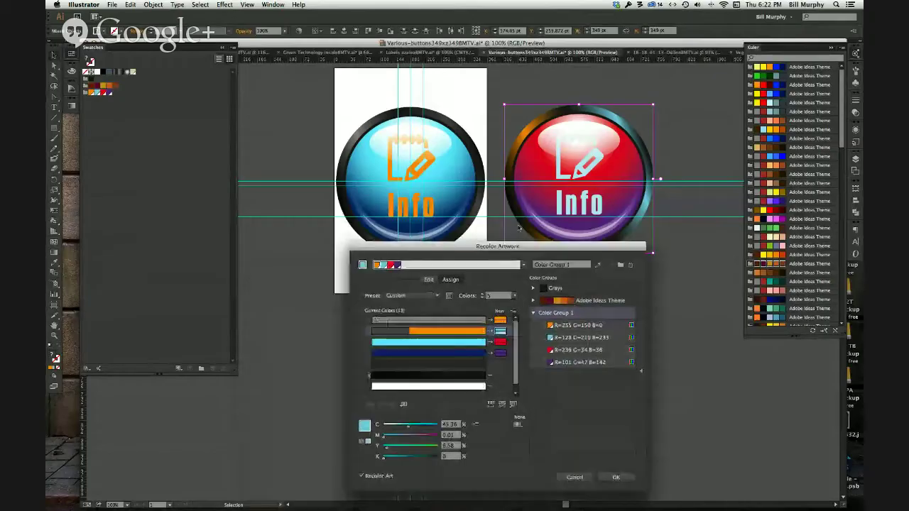
# - Rotate the linked colours on the wheel to give a blue-and-green button with cream artwork and a purple-and-gold rim, and apply the recolouring
pyautogui.moveTo(473, 199); pyautogui.dragTo(478, 213)
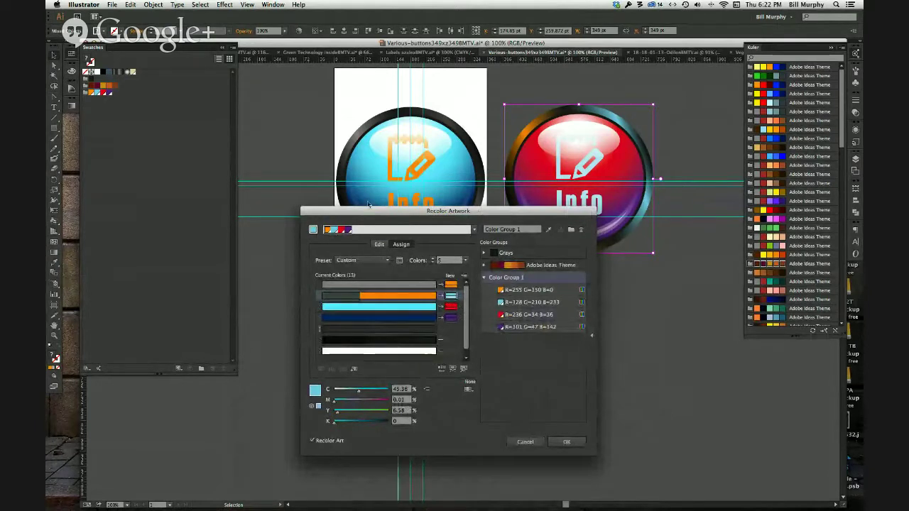
pyautogui.click(387, 244)
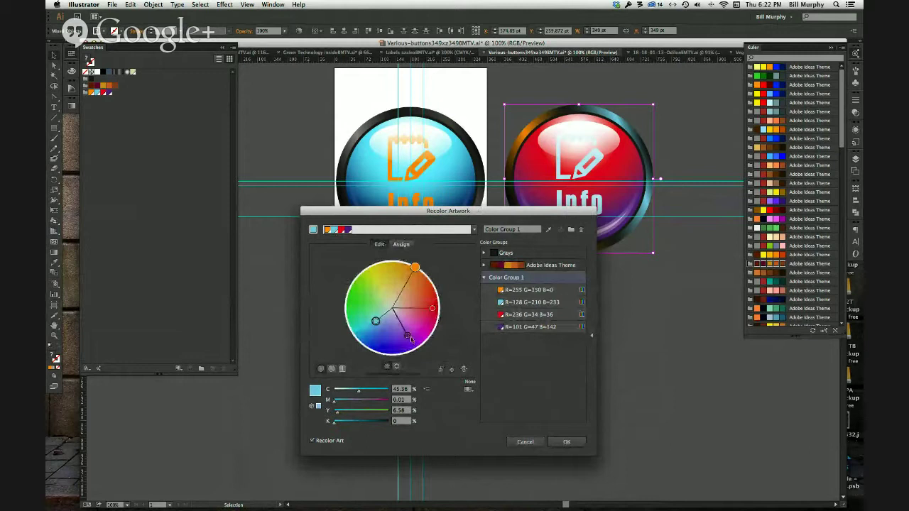
pyautogui.moveTo(413, 337); pyautogui.dragTo(347, 301)
pyautogui.click(568, 449)
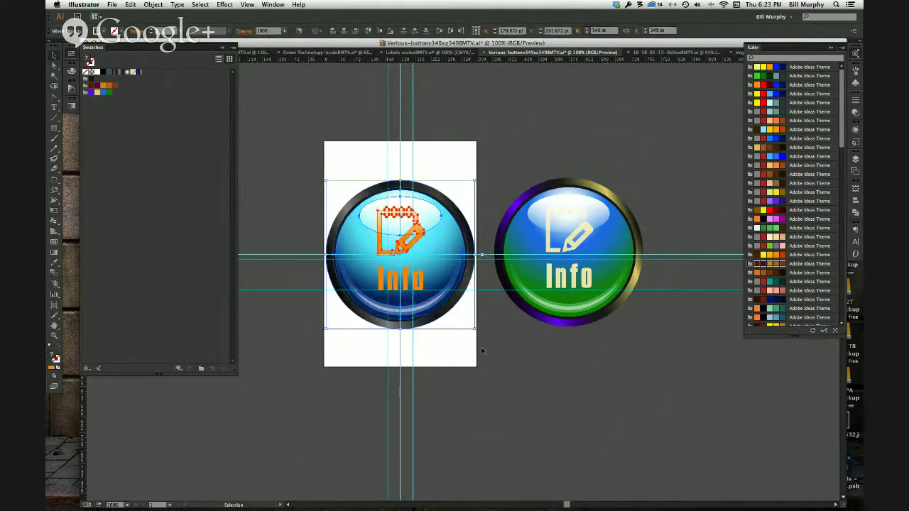
# - Deselect the button, switch to the 18-18-01-13-OdilonBMTV.ai document, and show the Transparency settings in place of the Kuler themes
pyautogui.click(305, 104)
pyautogui.press('w')
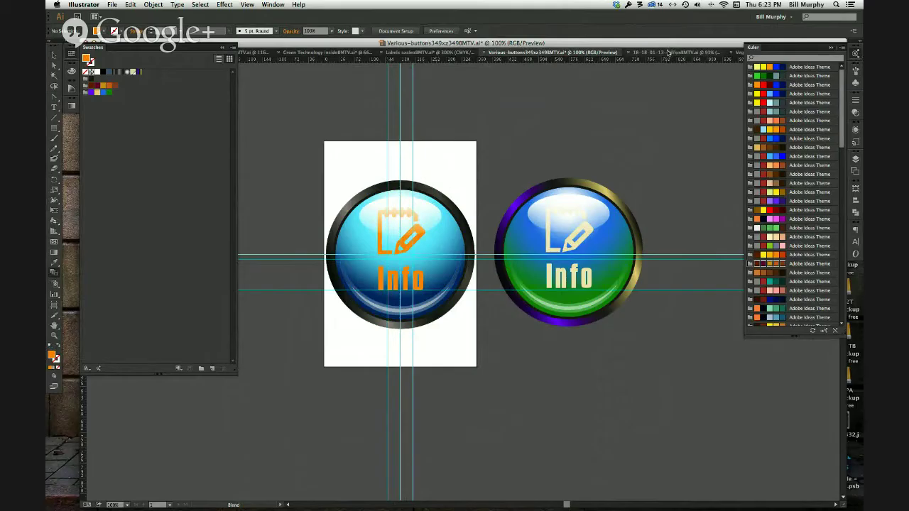
pyautogui.click(668, 52)
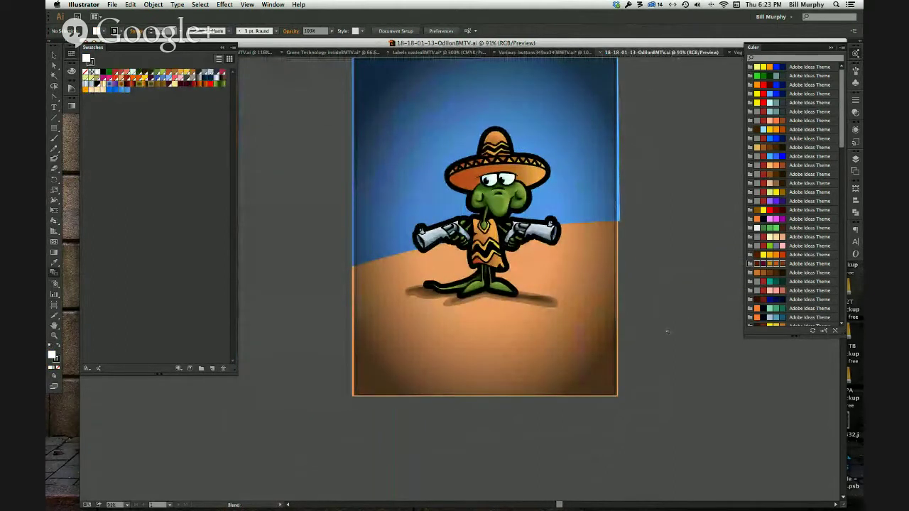
pyautogui.click(859, 116)
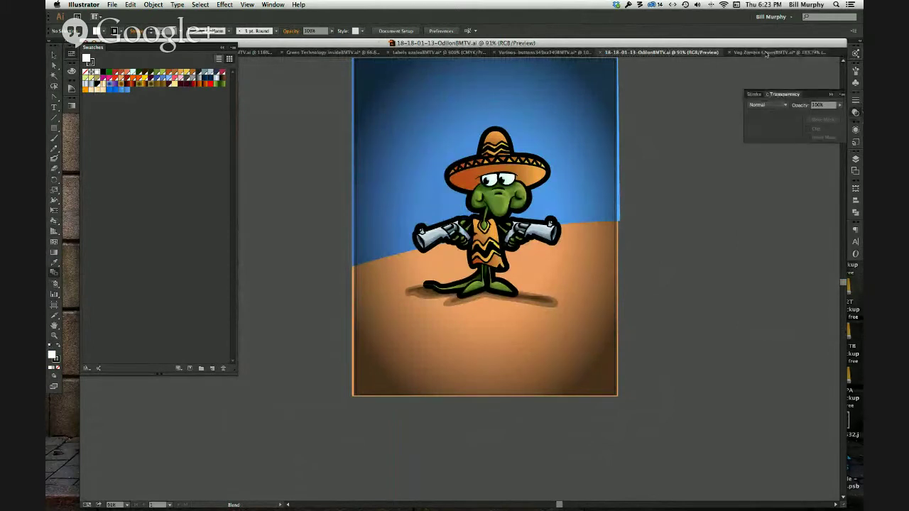
# - Look through the open label, button and character documents with the swatches collapsed, and return to 18-18-01-13-OdilonBMTV.ai
pyautogui.click(766, 53)
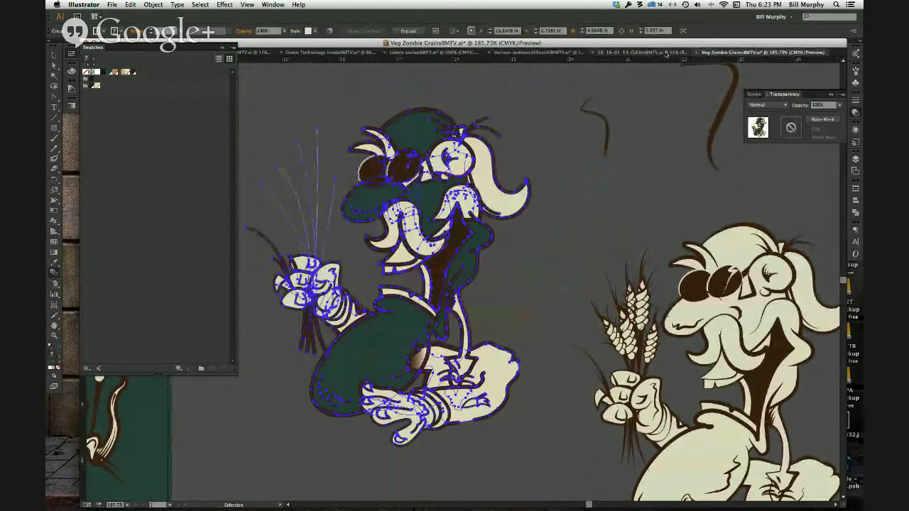
pyautogui.click(666, 54)
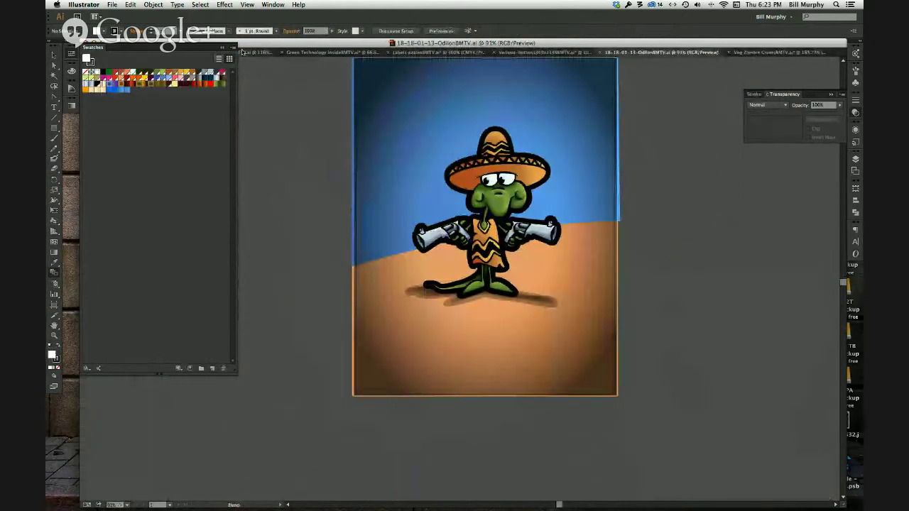
pyautogui.click(247, 53)
pyautogui.click(223, 47)
pyautogui.click(144, 54)
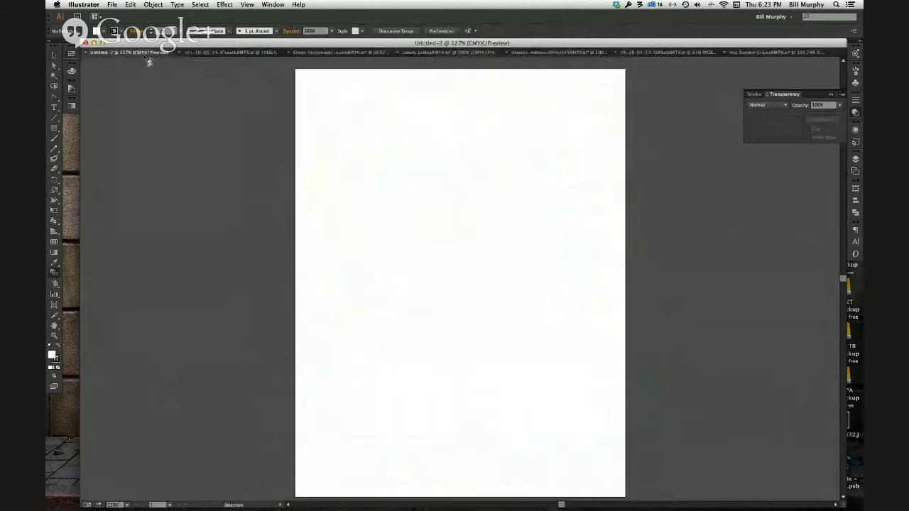
pyautogui.click(203, 54)
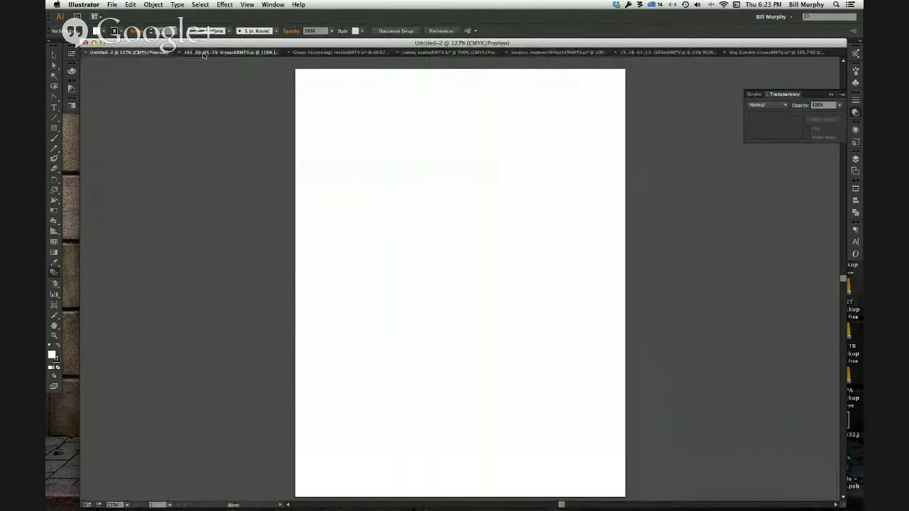
pyautogui.click(549, 54)
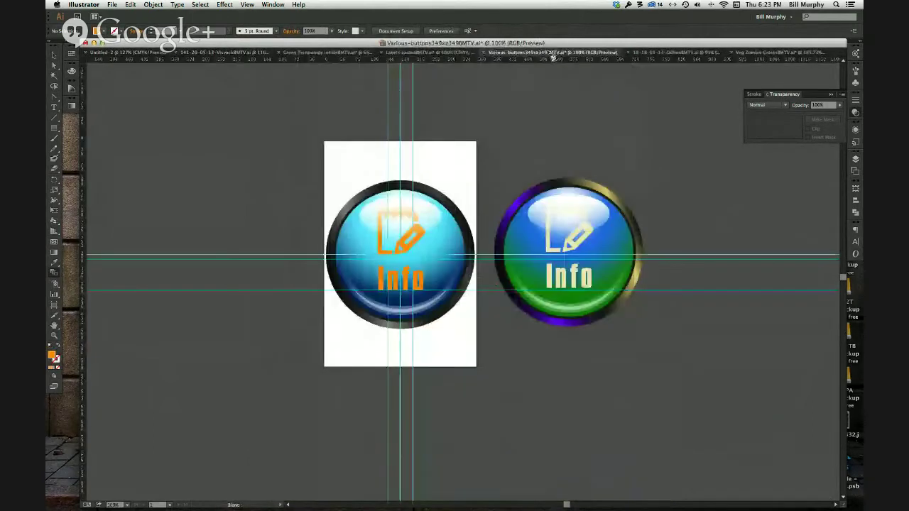
pyautogui.click(673, 52)
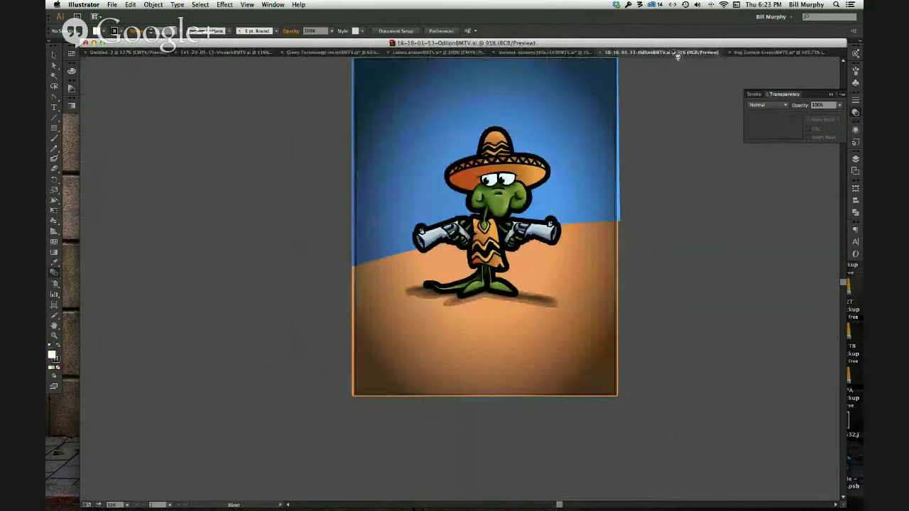
pyautogui.click(801, 54)
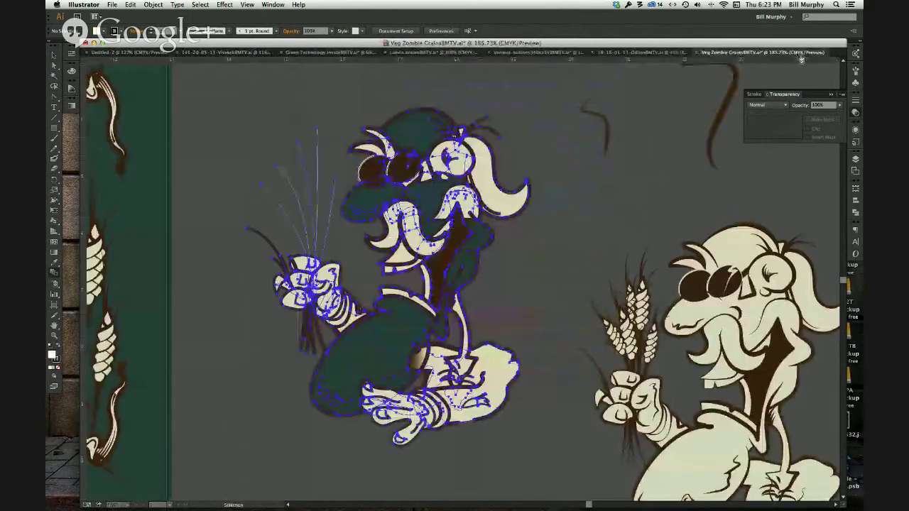
pyautogui.click(609, 54)
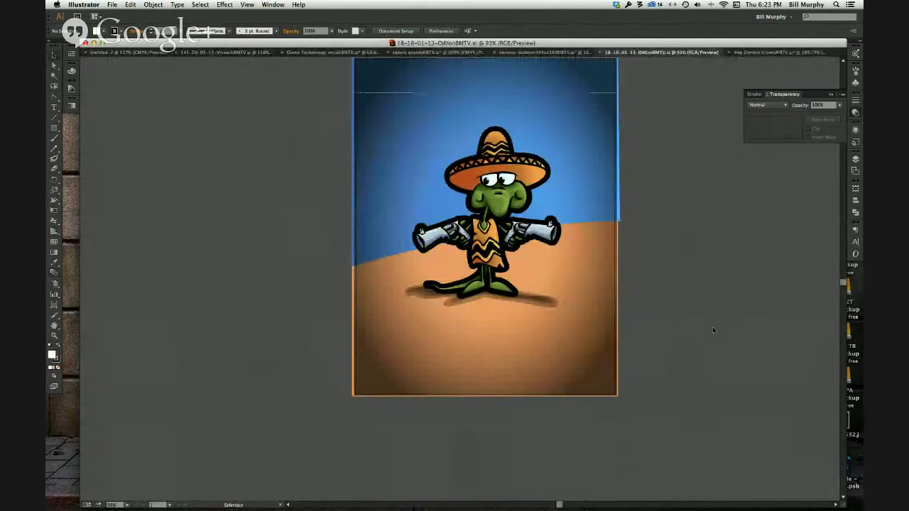
# - Select the whole lizard character artwork and convert its colours to grayscale
pyautogui.press('super+a')
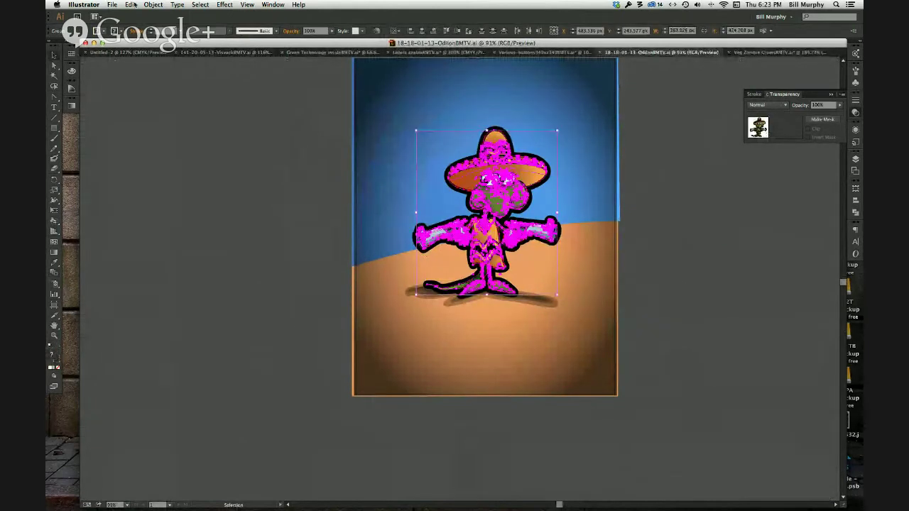
pyautogui.click(132, 5)
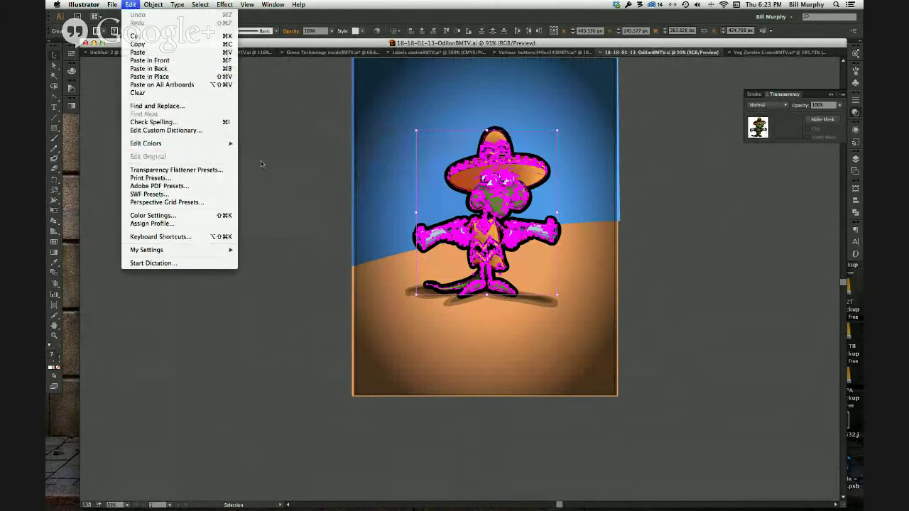
pyautogui.moveTo(227, 144)
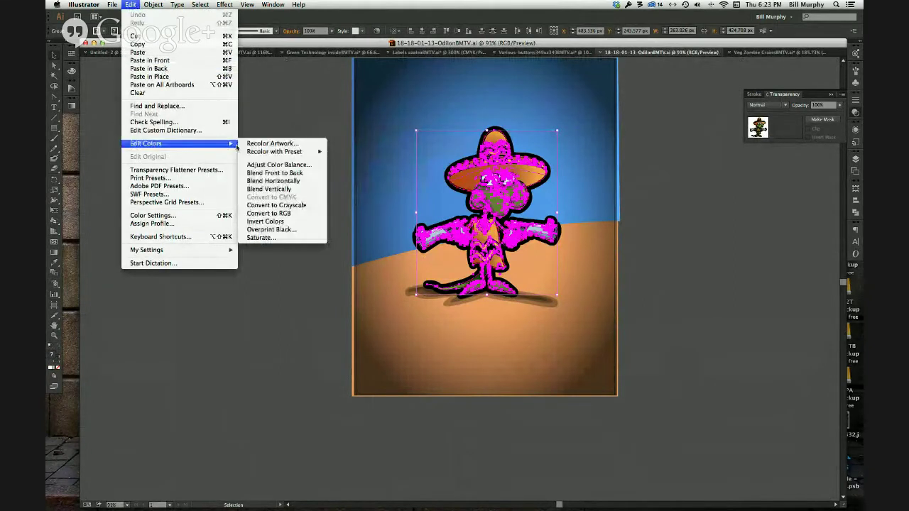
pyautogui.click(305, 206)
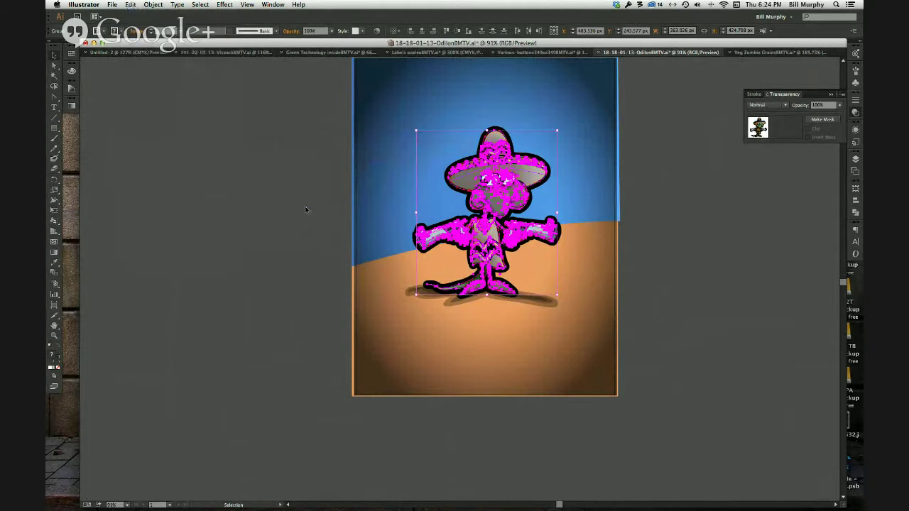
pyautogui.click(305, 209)
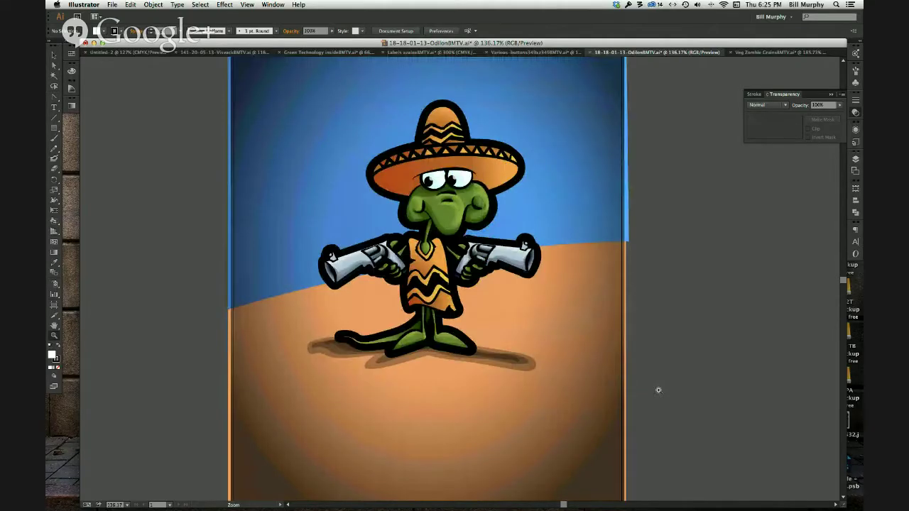
# - Show the document's swatches and select the poncho's orange gradient shape with the Direct Selection tool
pyautogui.click(72, 53)
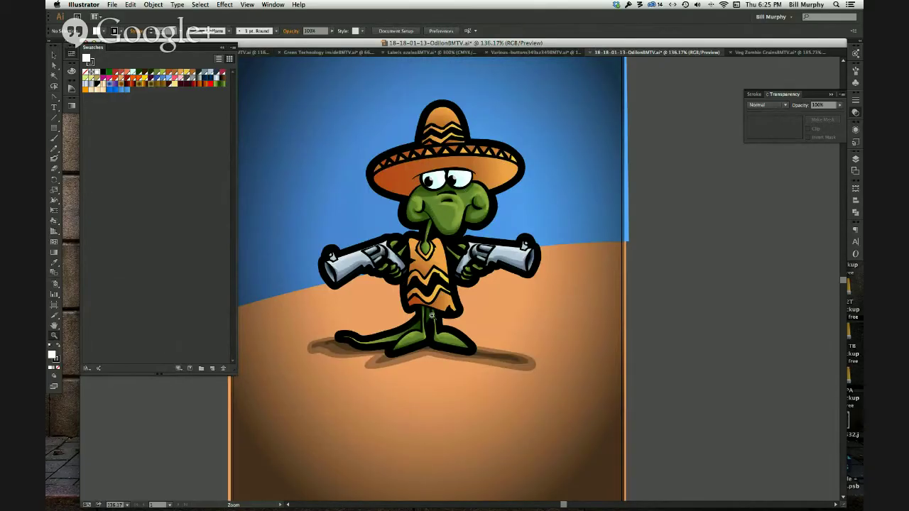
pyautogui.click(54, 66)
pyautogui.click(435, 264)
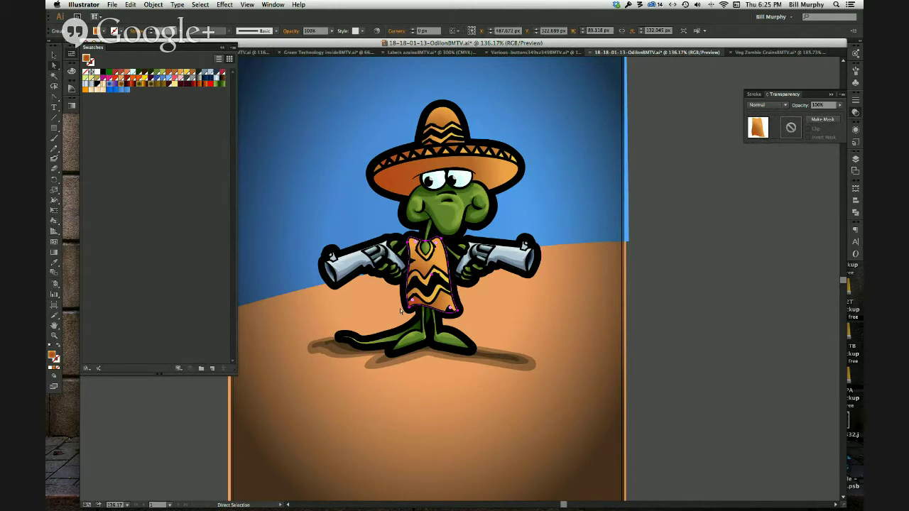
# - Select the highlight and shading shapes on the lizard's face one by one to check their opacity, and deselect them
pyautogui.click(415, 330)
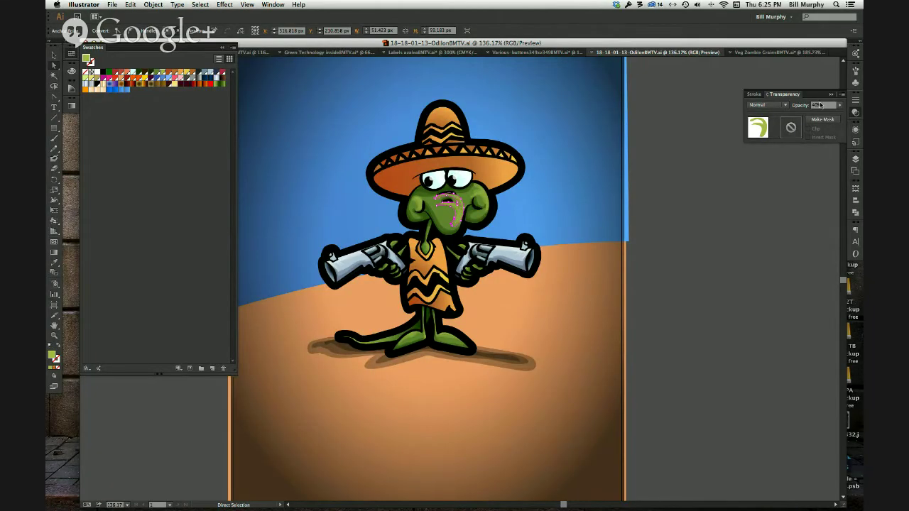
pyautogui.click(817, 105)
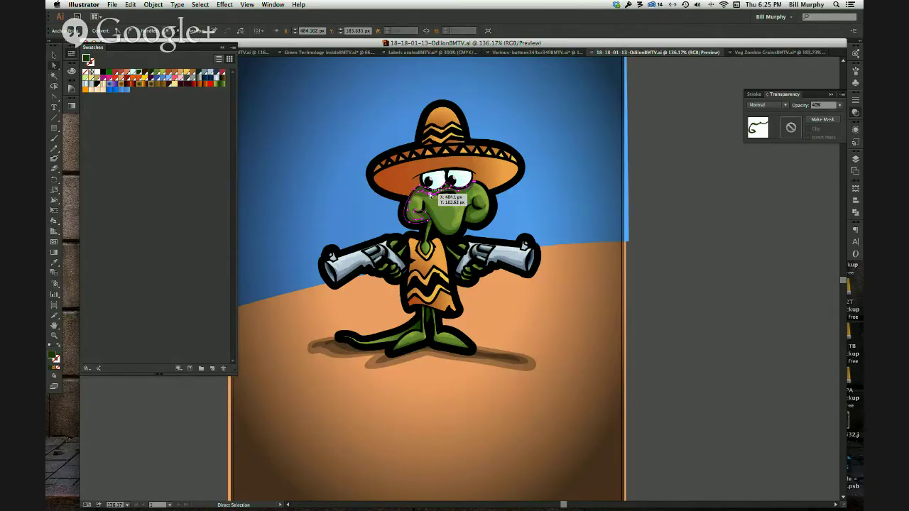
pyautogui.moveTo(431, 197); pyautogui.dragTo(420, 201)
pyautogui.click(418, 204)
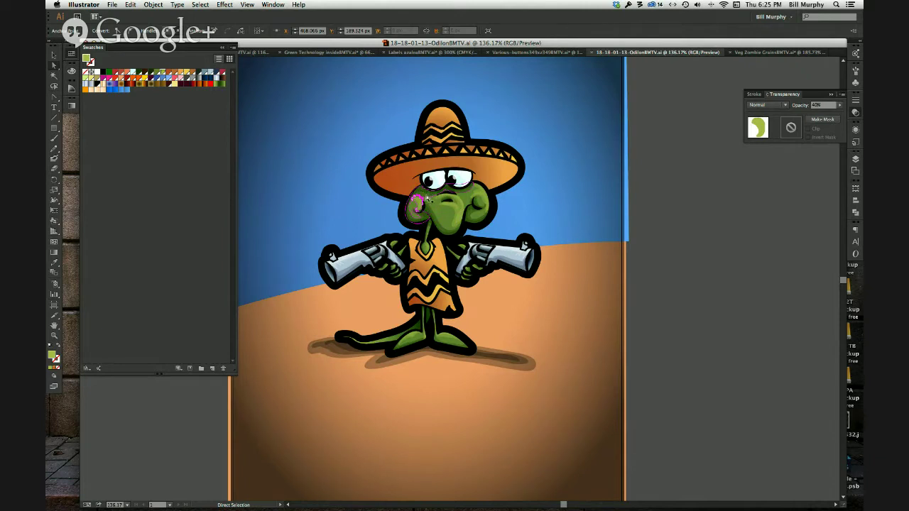
pyautogui.click(424, 199)
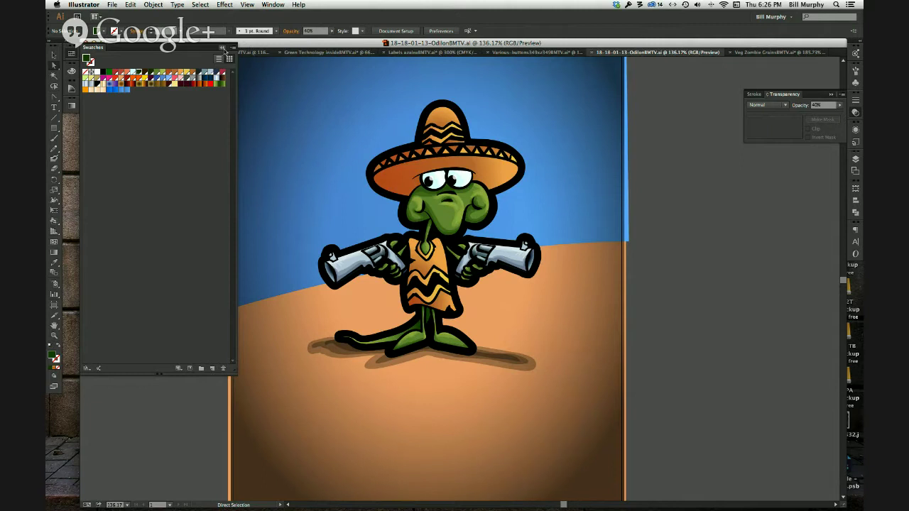
pyautogui.click(457, 221)
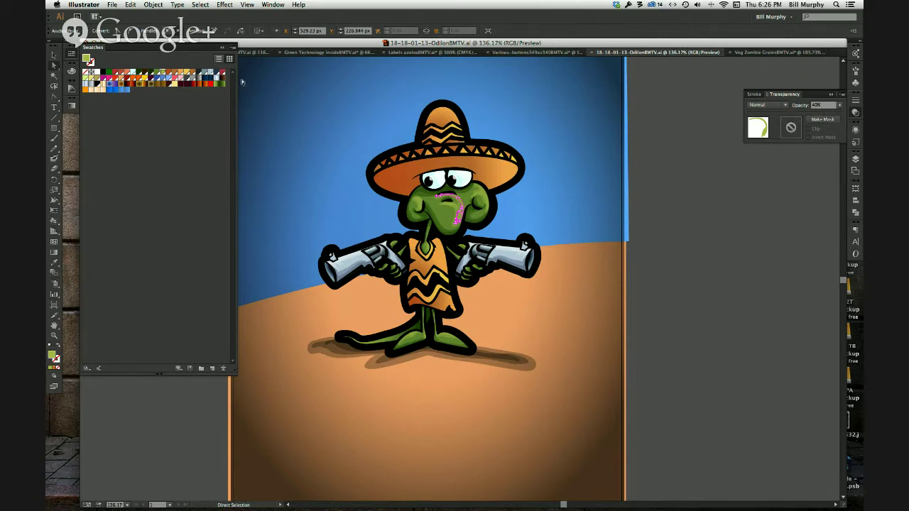
pyautogui.click(666, 121)
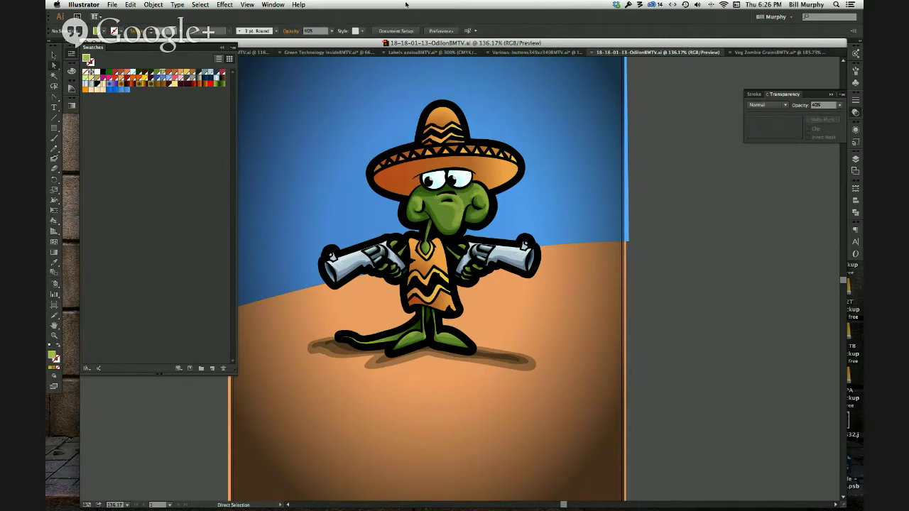
# - Open the Keyboard Shortcuts settings and find the opacity commands among the tool shortcuts of Bills set
pyautogui.click(154, 5)
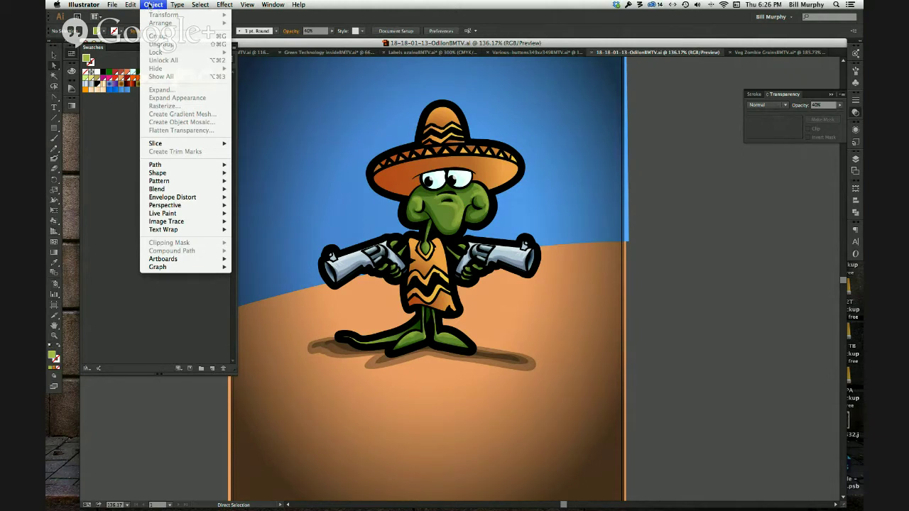
pyautogui.moveTo(131, 5)
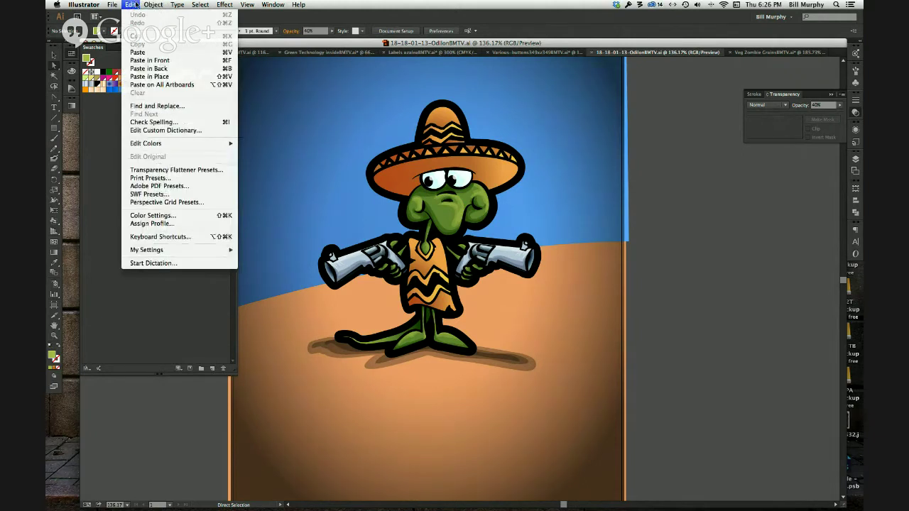
pyautogui.click(191, 239)
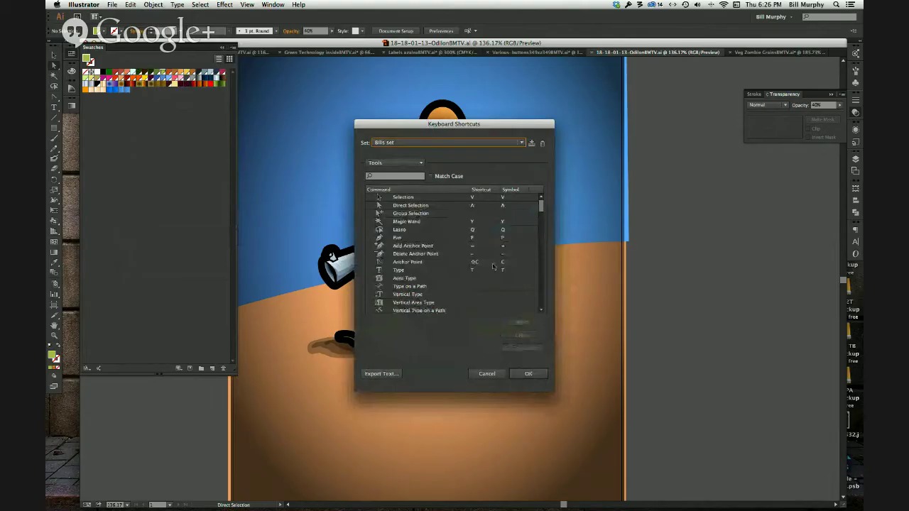
pyautogui.moveTo(543, 208); pyautogui.dragTo(529, 286)
pyautogui.scroll(-2, 529, 286)
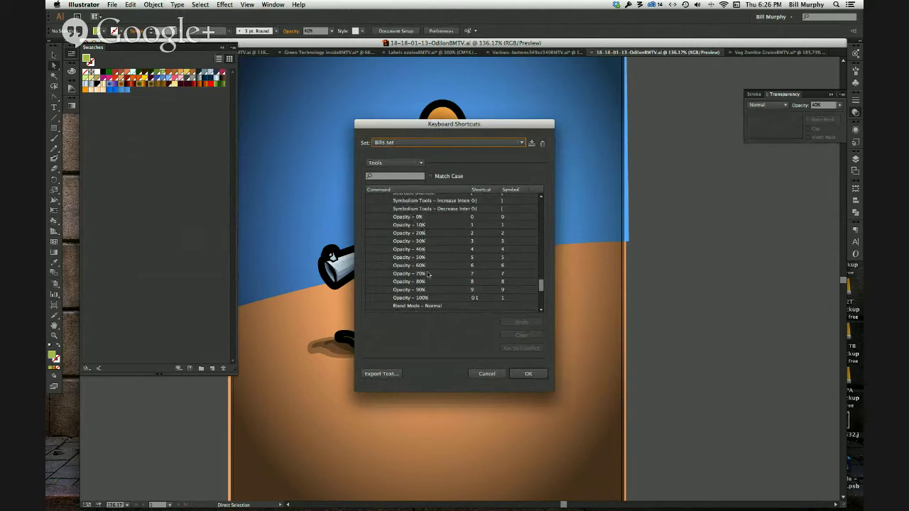
# - Review the shortcuts assigned to the Opacity 10%, 20%, 30%, 40% and 100% commands
pyautogui.click(476, 226)
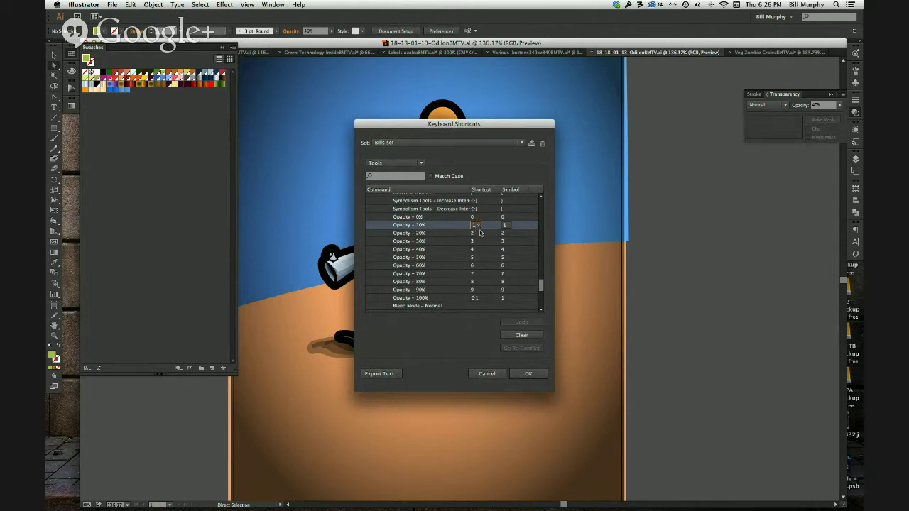
pyautogui.click(476, 234)
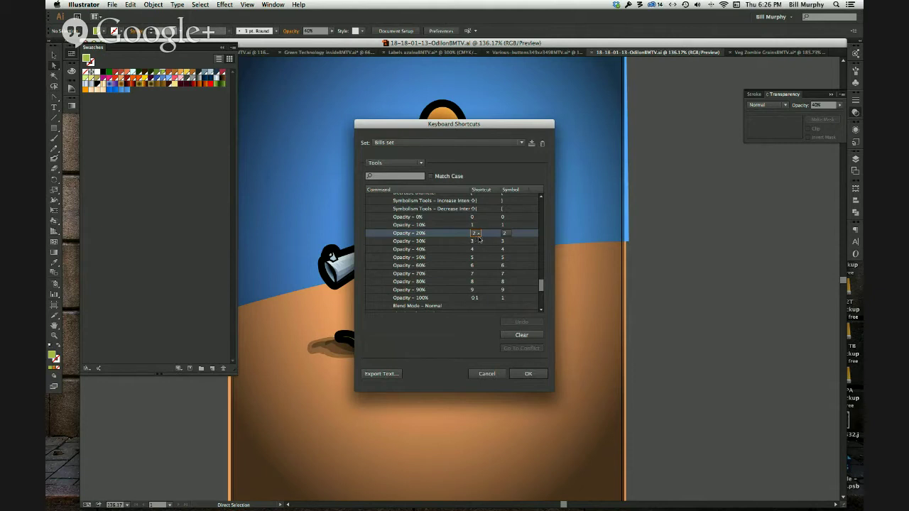
pyautogui.click(475, 242)
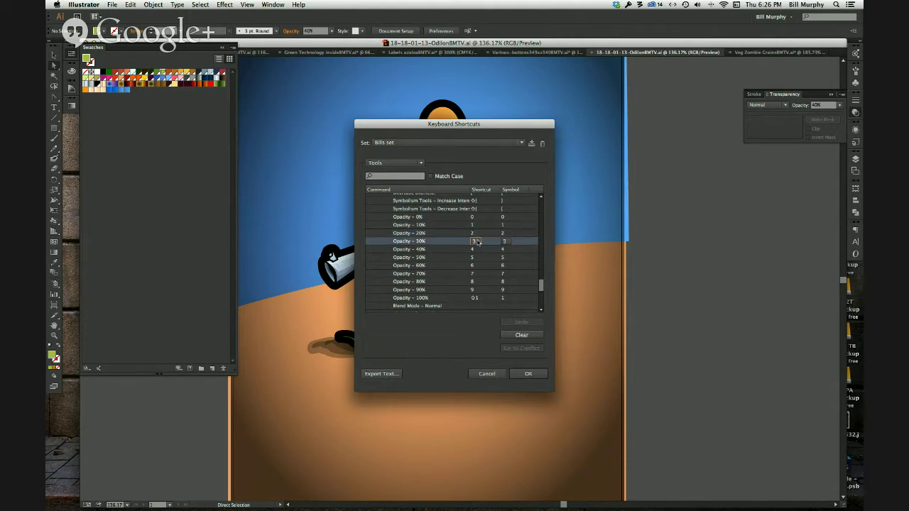
pyautogui.click(478, 250)
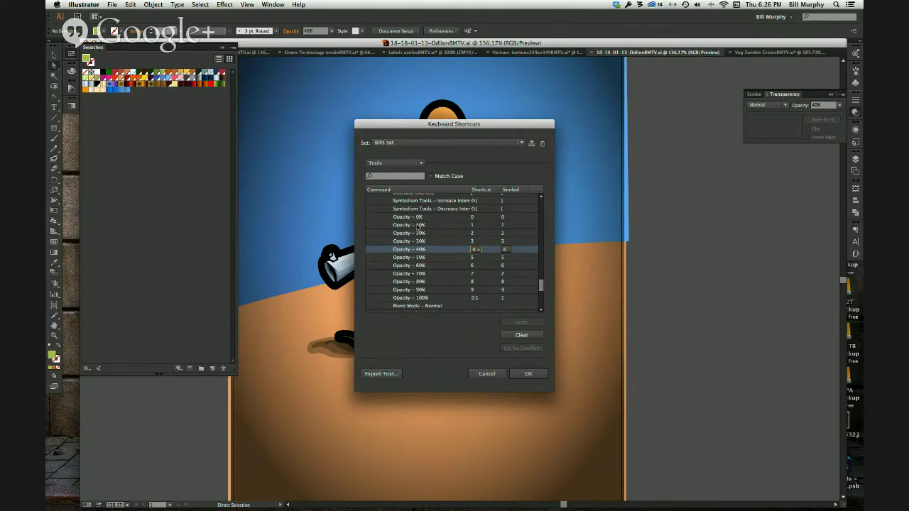
pyautogui.click(424, 225)
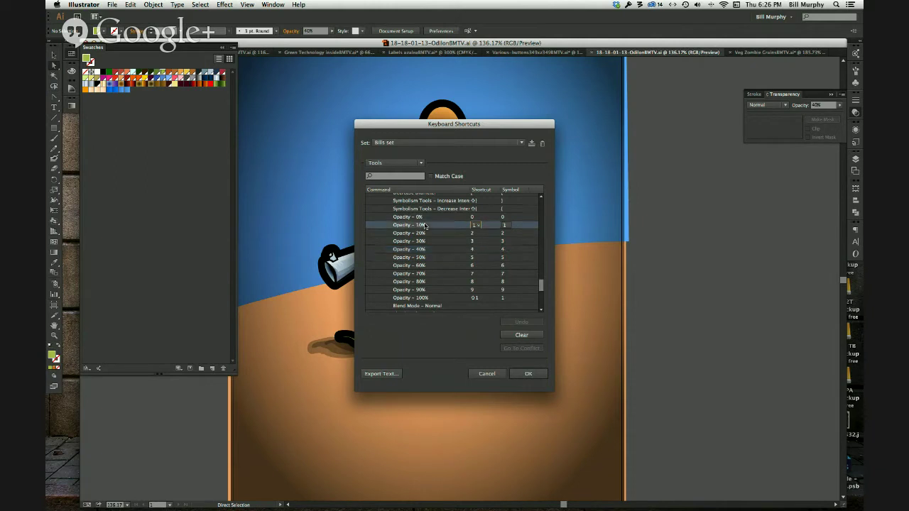
pyautogui.click(477, 301)
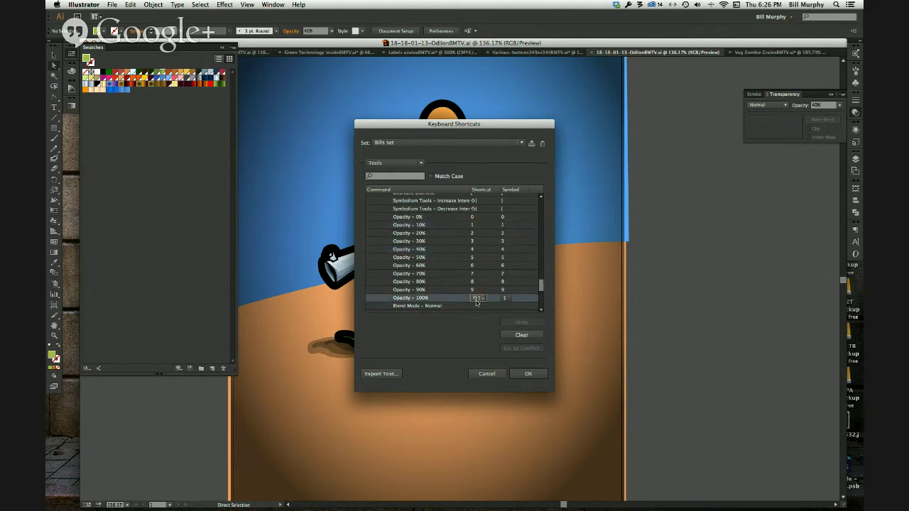
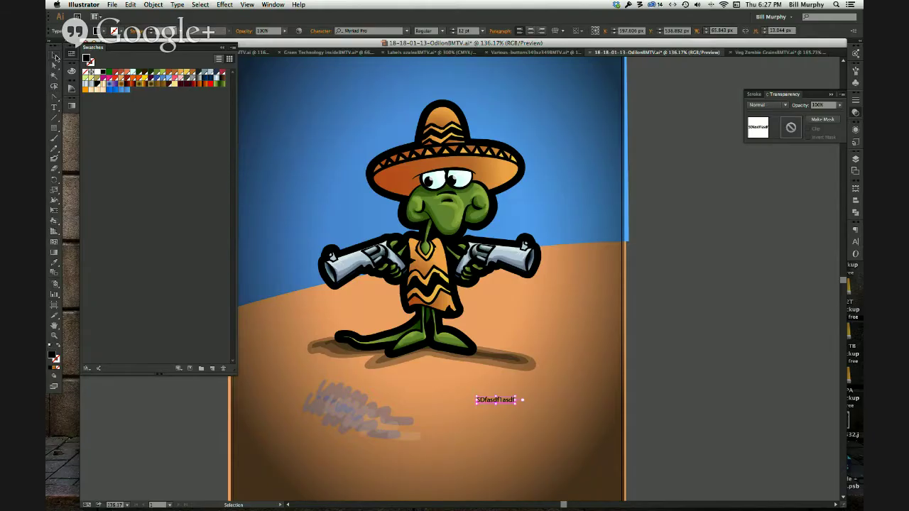
# - Set the sample text on the sand to 10% opacity and deselect it
pyautogui.write('00')
pyautogui.press('Return')
pyautogui.click(644, 402)
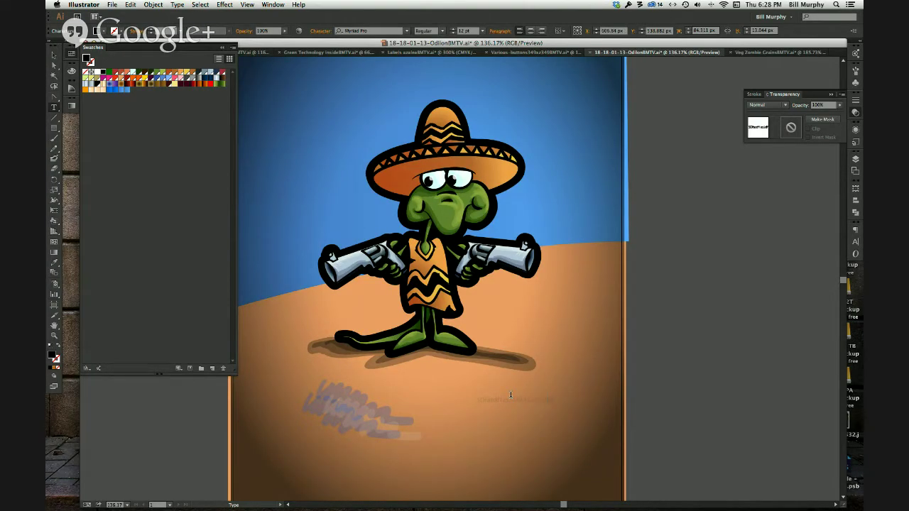
pyautogui.click(54, 57)
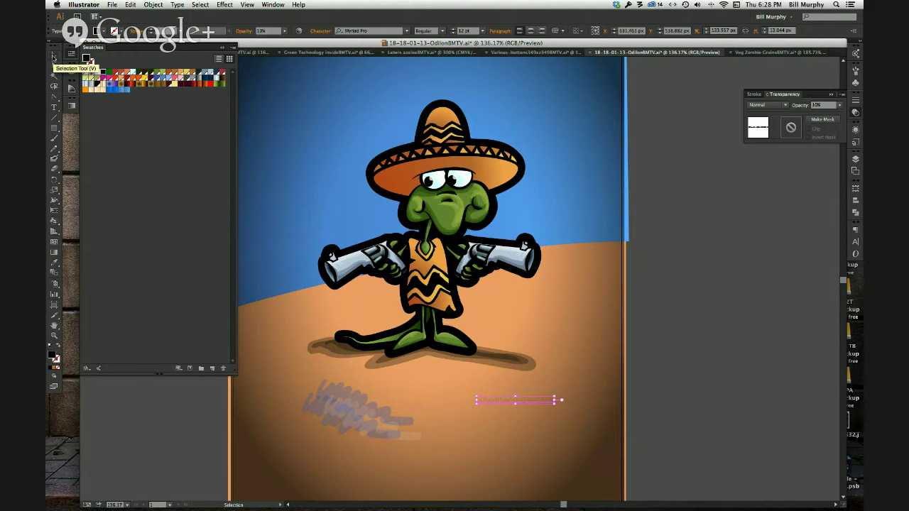
pyautogui.press('super+shift+a')
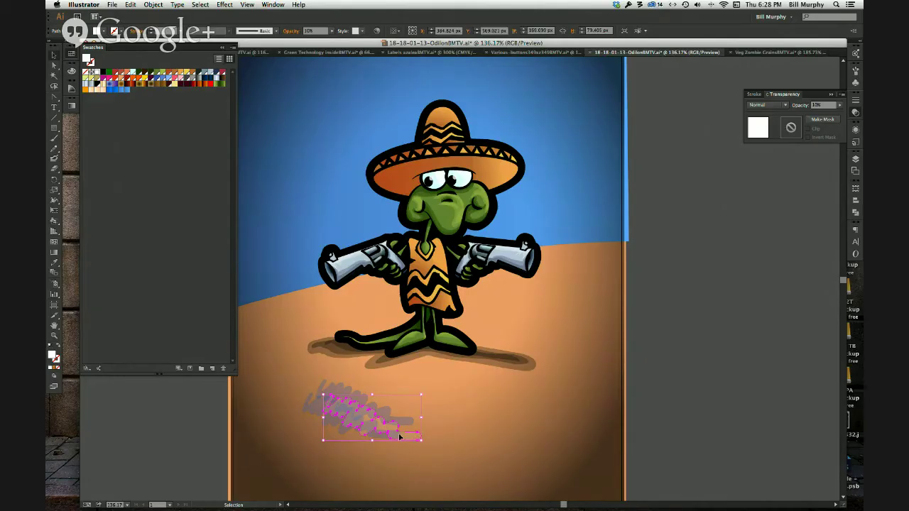
# - Select the light-green highlight on the lizard's cheek and every other object with the same appearance
pyautogui.click(56, 64)
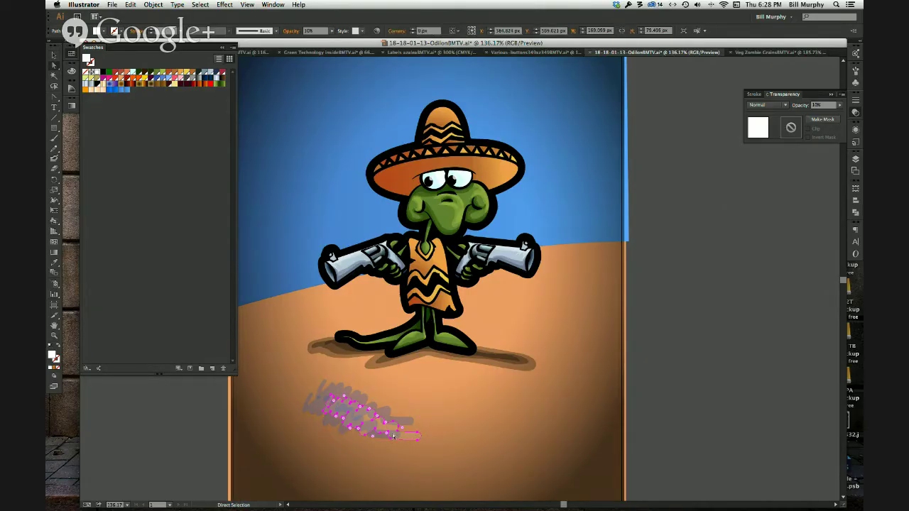
pyautogui.click(453, 206)
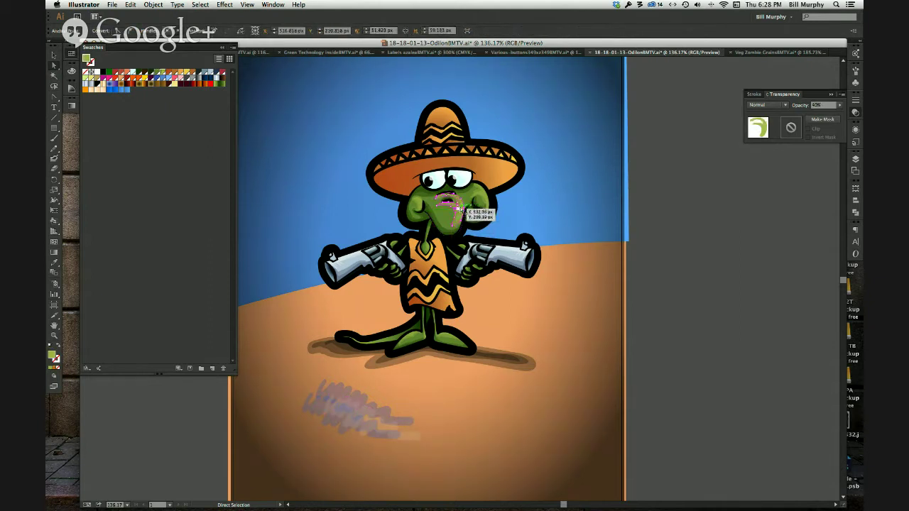
pyautogui.click(673, 268)
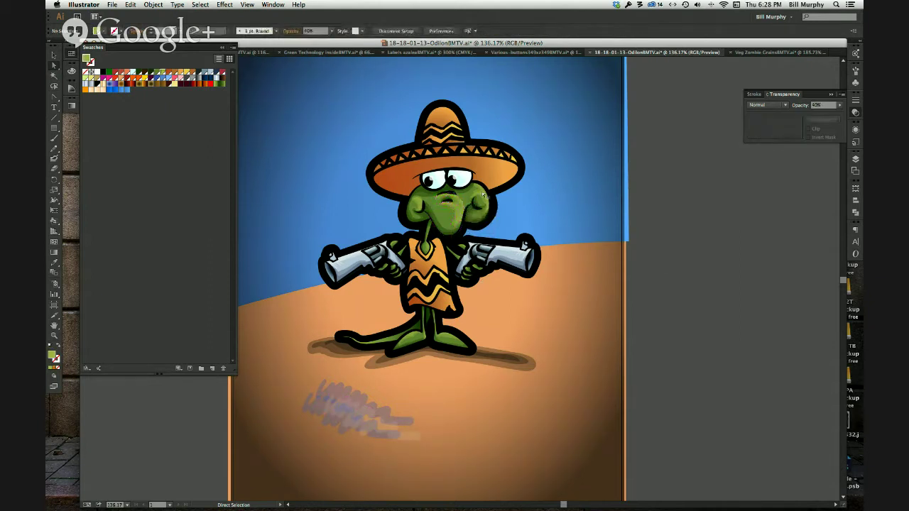
pyautogui.click(421, 205)
pyautogui.click(200, 5)
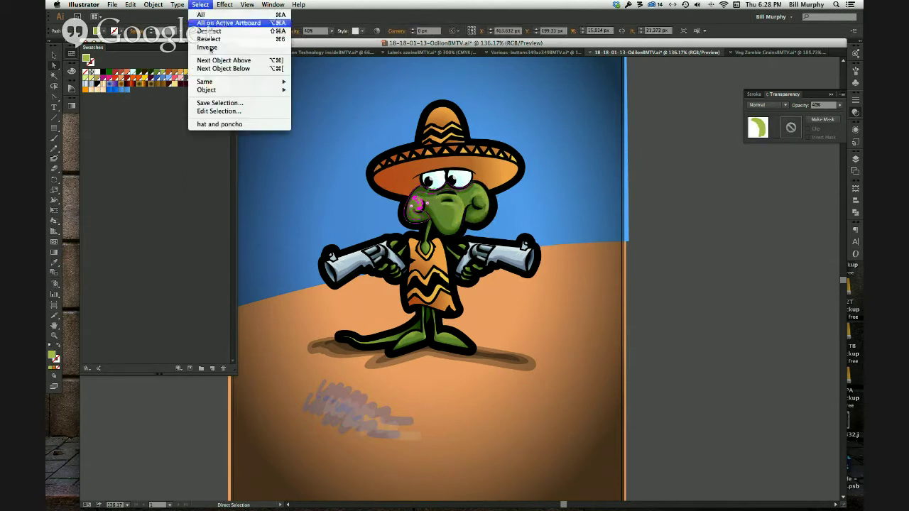
pyautogui.moveTo(284, 82)
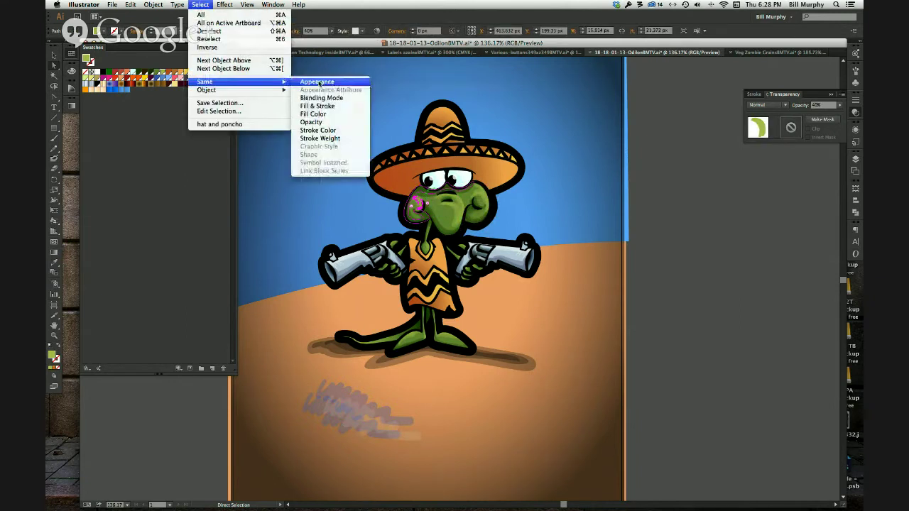
pyautogui.click(316, 83)
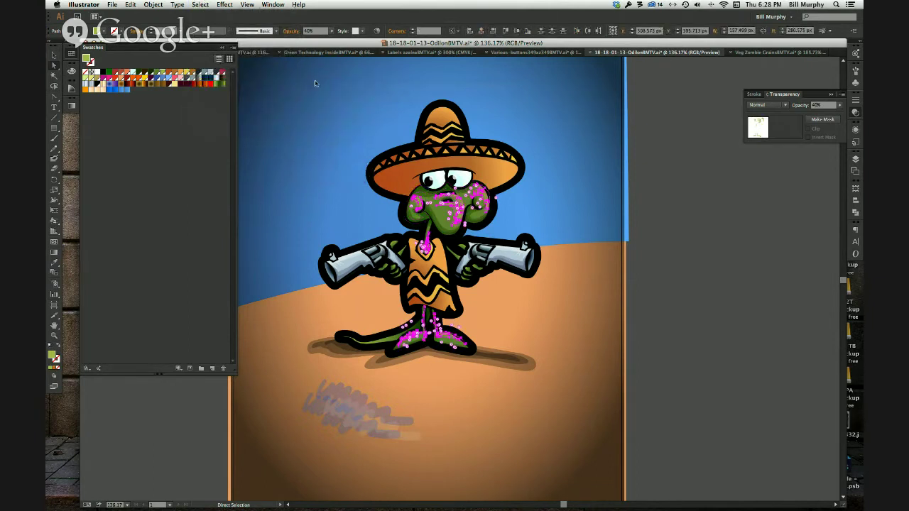
# - Try 70% opacity on the selected light-green highlights and deselect them
pyautogui.press('super+z')
pyautogui.write('70')
pyautogui.press('Return')
pyautogui.click(651, 326)
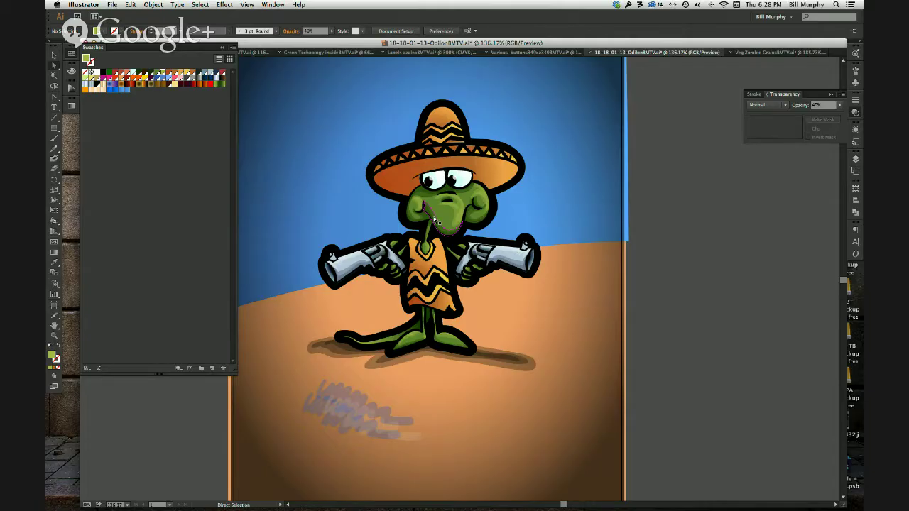
# - Select the dark-green shading along the lizard's snout and all objects with the same appearance
pyautogui.click(435, 219)
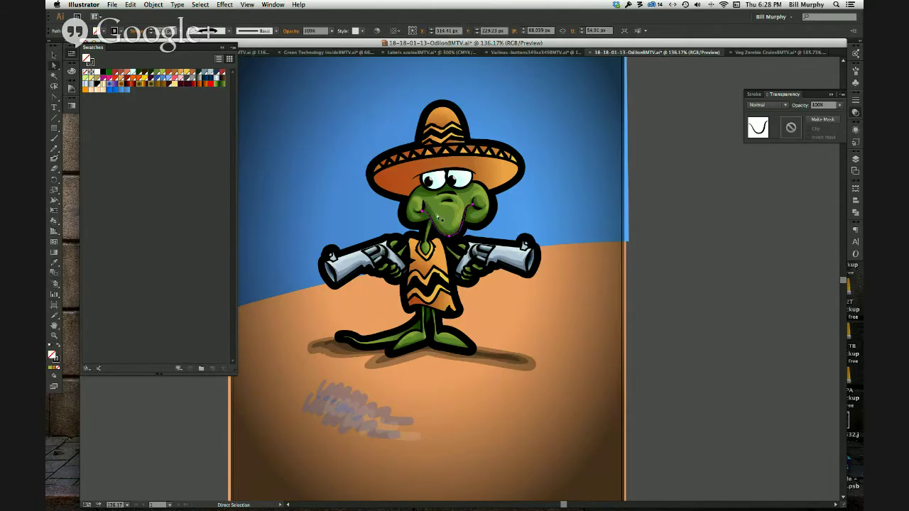
pyautogui.press('4')
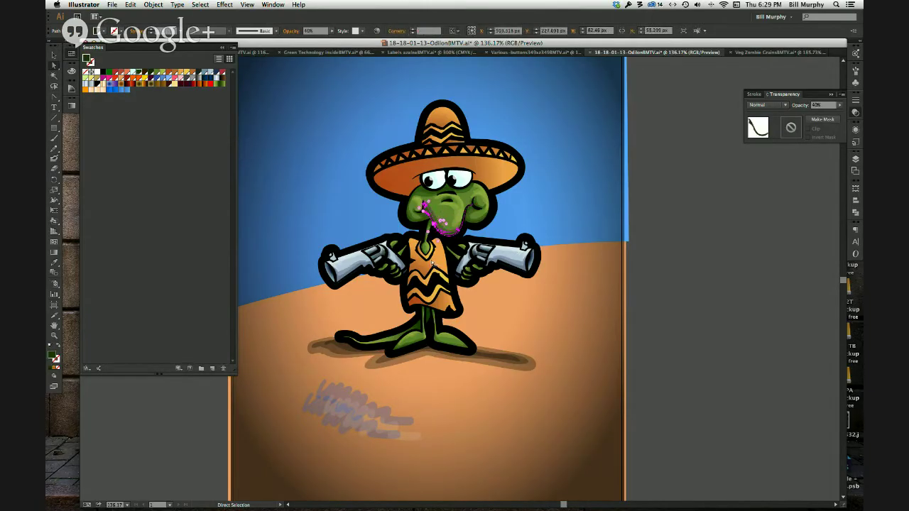
pyautogui.click(200, 5)
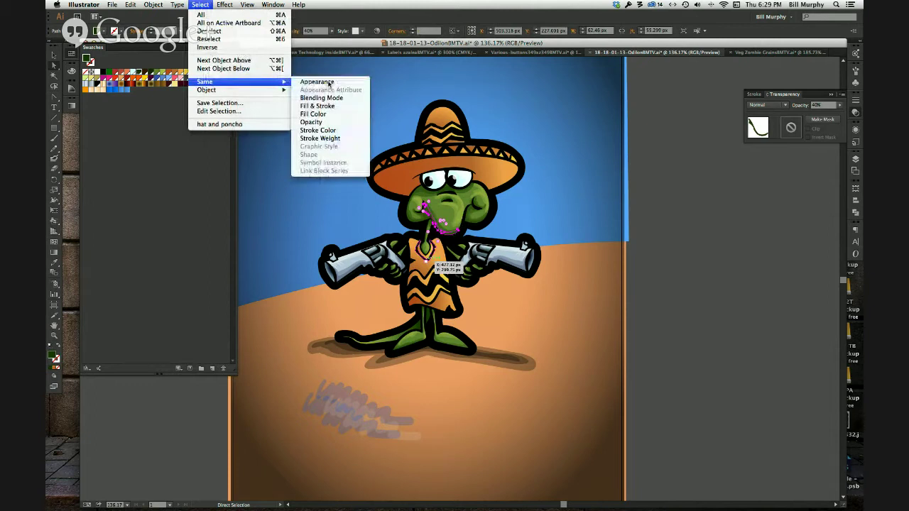
pyautogui.click(337, 82)
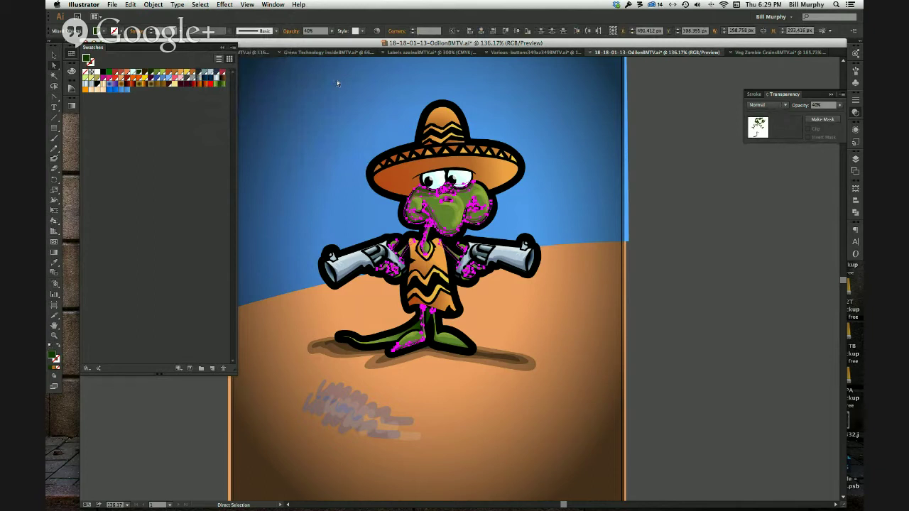
# - Set the opacity of the selected dark-green shading shapes to 60% and deselect them
pyautogui.press('0')
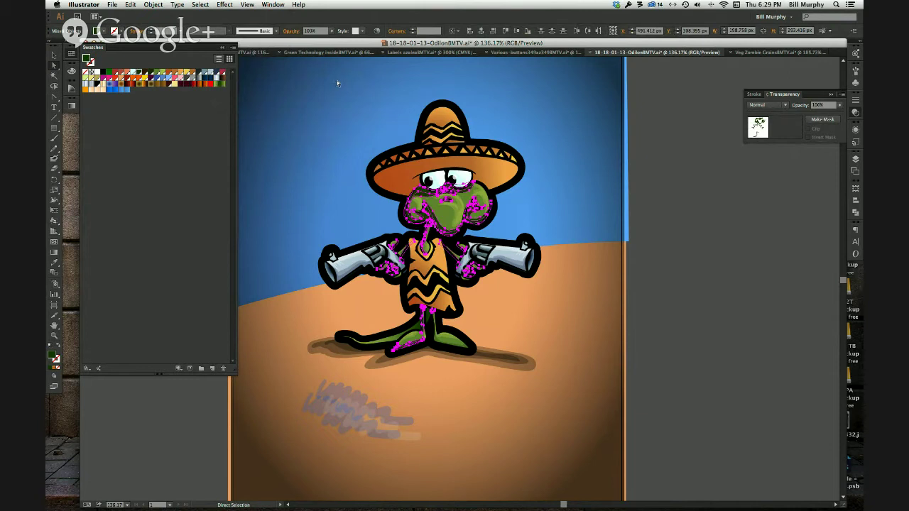
pyautogui.press('7')
pyautogui.press('5')
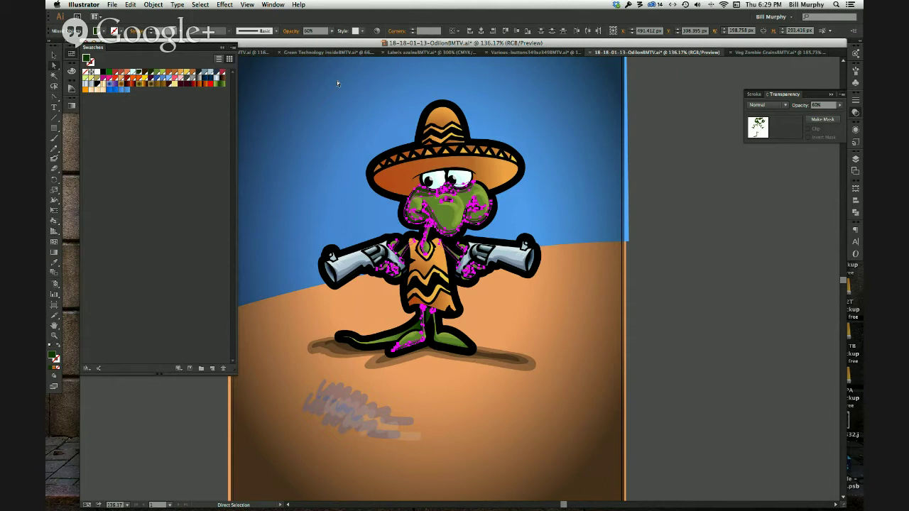
pyautogui.click(641, 303)
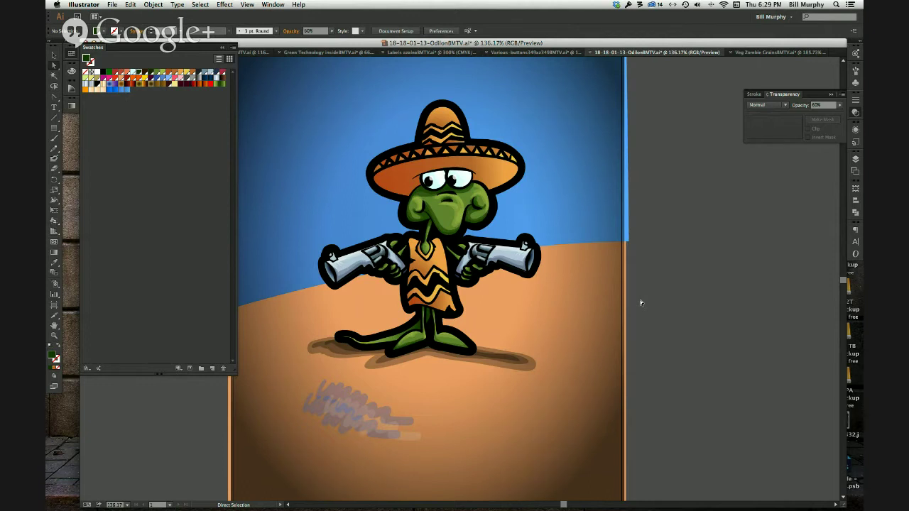
# - Move the white scribble across the sand to the right of the grey scribbles and select the dark-green face shading
pyautogui.moveTo(360, 420); pyautogui.dragTo(505, 417)
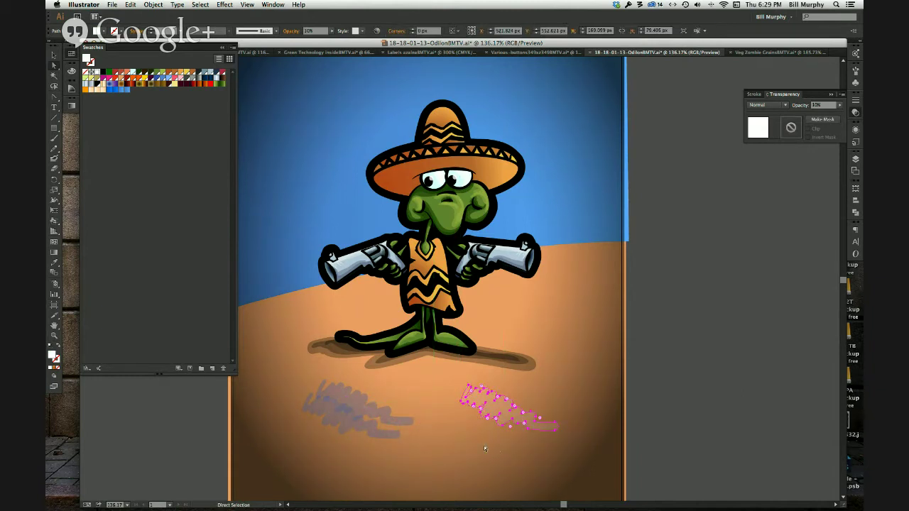
pyautogui.click(444, 229)
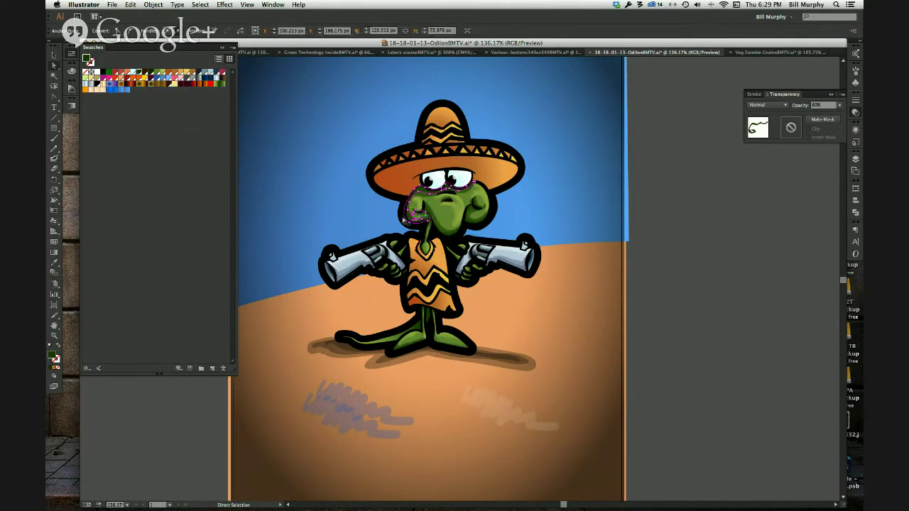
pyautogui.click(60, 160)
pyautogui.moveTo(300, 99)
pyautogui.mouseDown()
pyautogui.moveTo(283, 123)
pyautogui.moveTo(284, 192)
pyautogui.mouseUp()
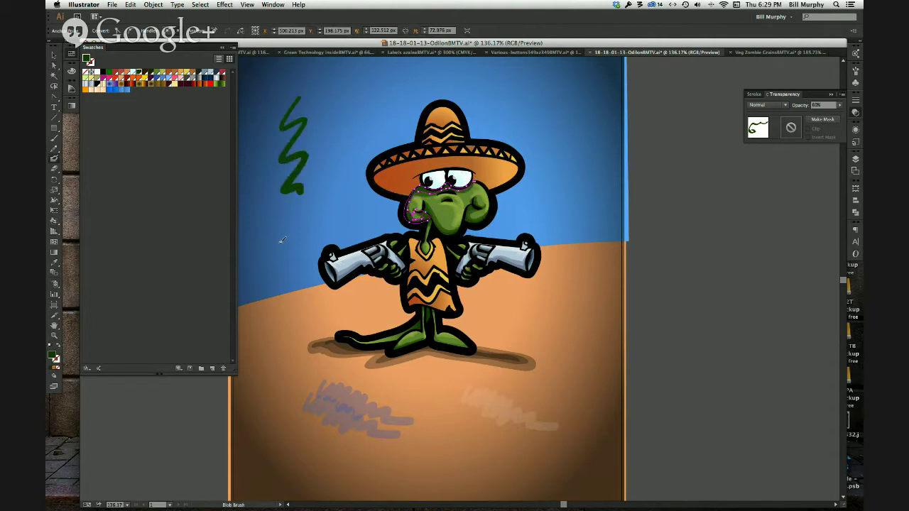
pyautogui.press('super+z')
pyautogui.press('v')
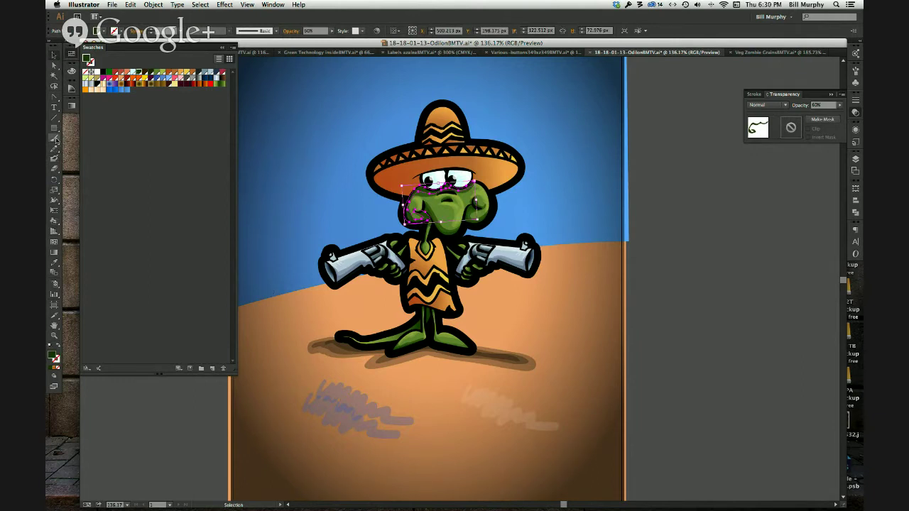
# - Paint a dark-green Blob Brush scribble about 48 px wide and 97 px tall on the sand left of the tail shadow
pyautogui.click(55, 158)
pyautogui.press('super+shift+a')
pyautogui.moveTo(284, 344)
pyautogui.mouseDown()
pyautogui.moveTo(265, 358)
pyautogui.moveTo(288, 360)
pyautogui.moveTo(277, 399)
pyautogui.mouseUp()
pyautogui.click(56, 54)
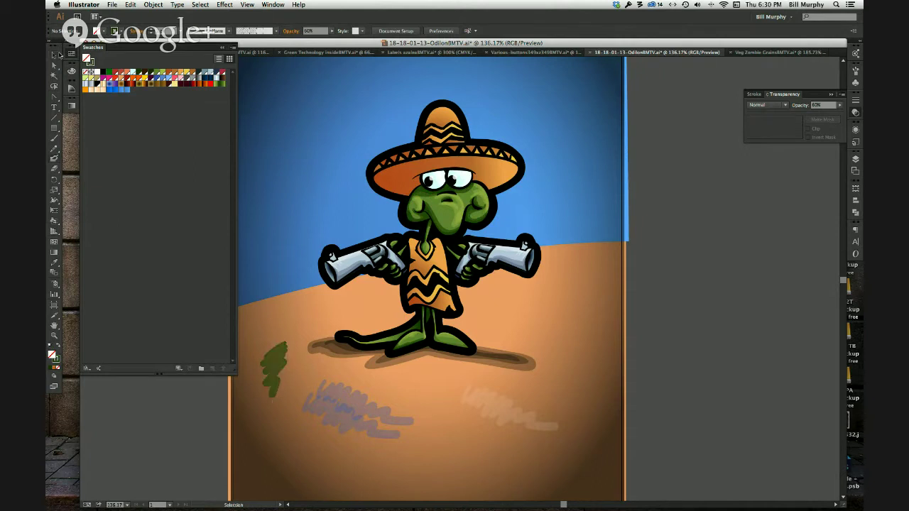
# - Simplify the dark-green scribble's path with 53% curve precision and preview on, and delete the scribble
pyautogui.click(277, 361)
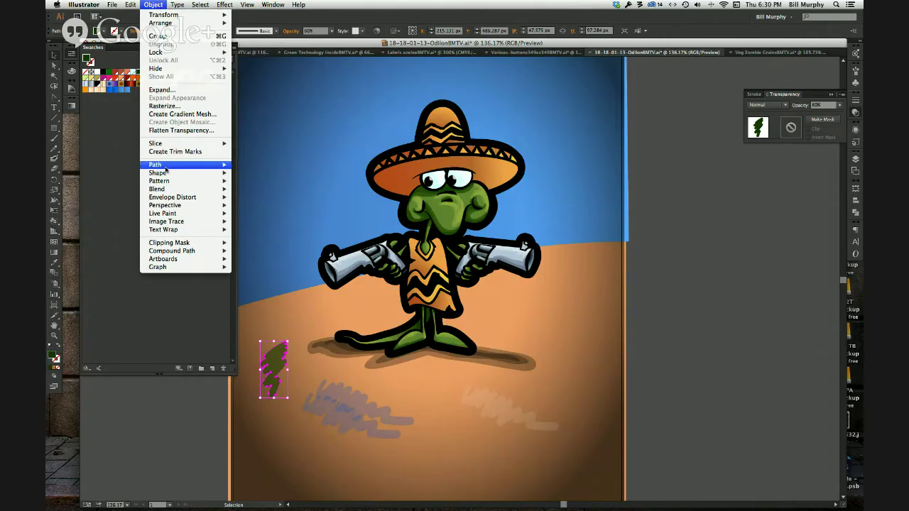
pyautogui.moveTo(171, 167)
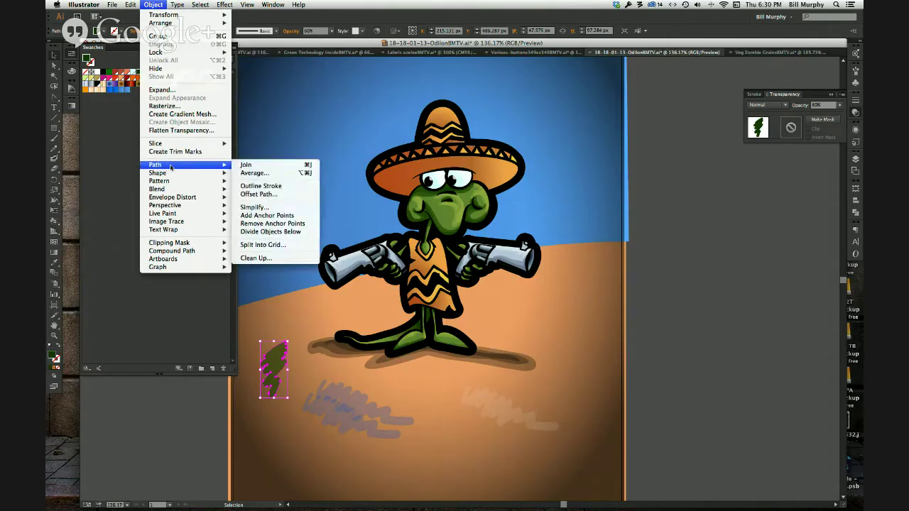
pyautogui.click(262, 208)
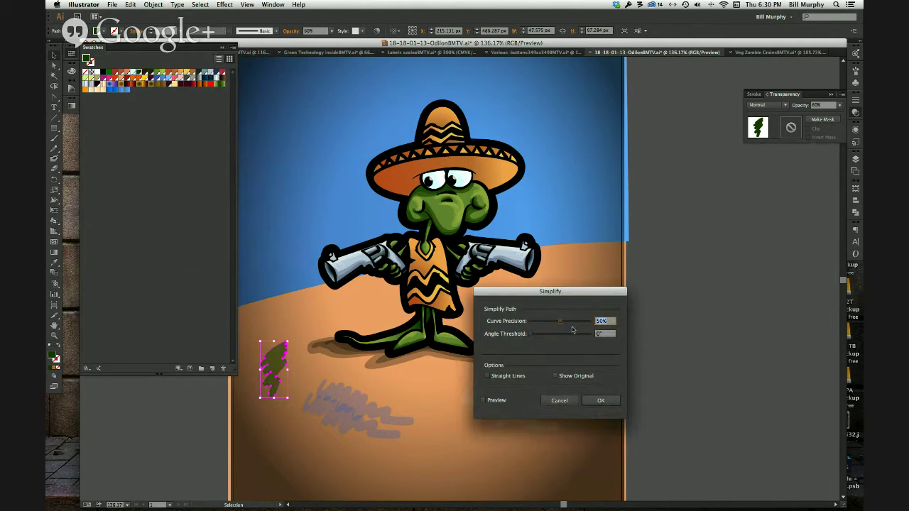
pyautogui.moveTo(561, 323); pyautogui.dragTo(564, 323)
pyautogui.click(484, 400)
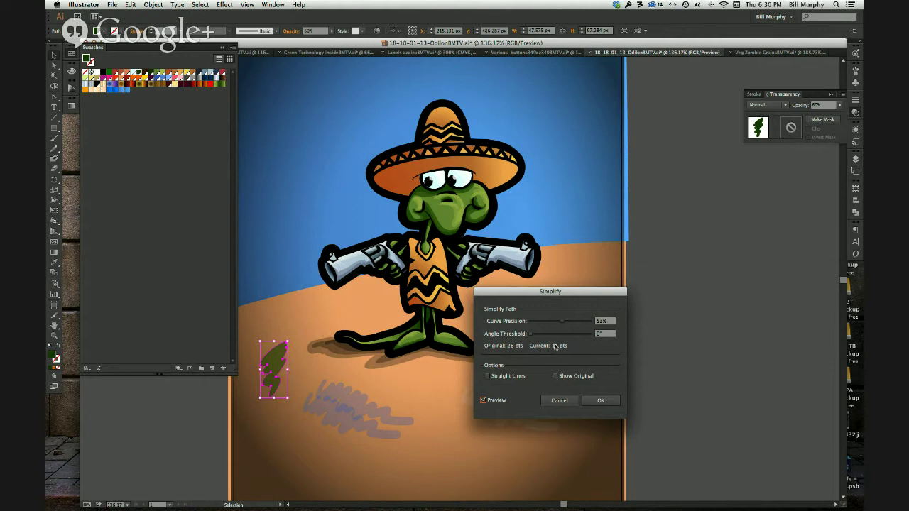
pyautogui.click(600, 401)
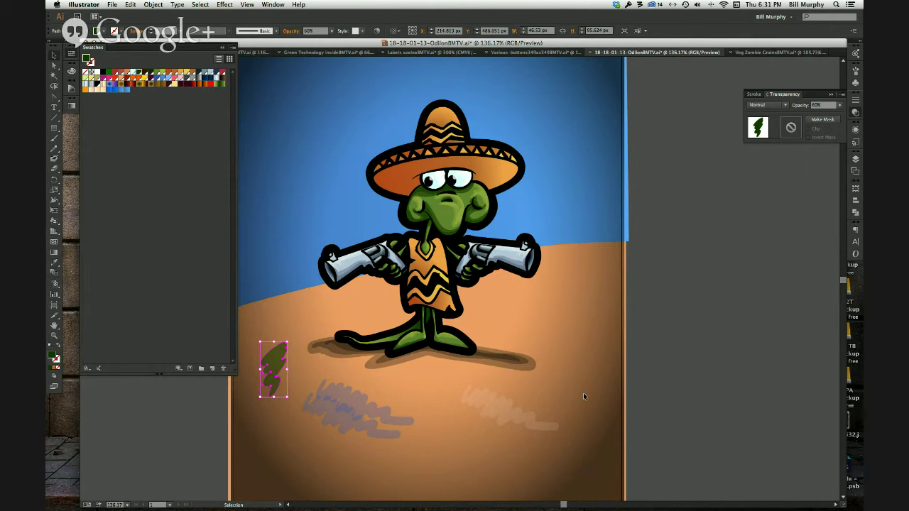
pyautogui.press('Delete')
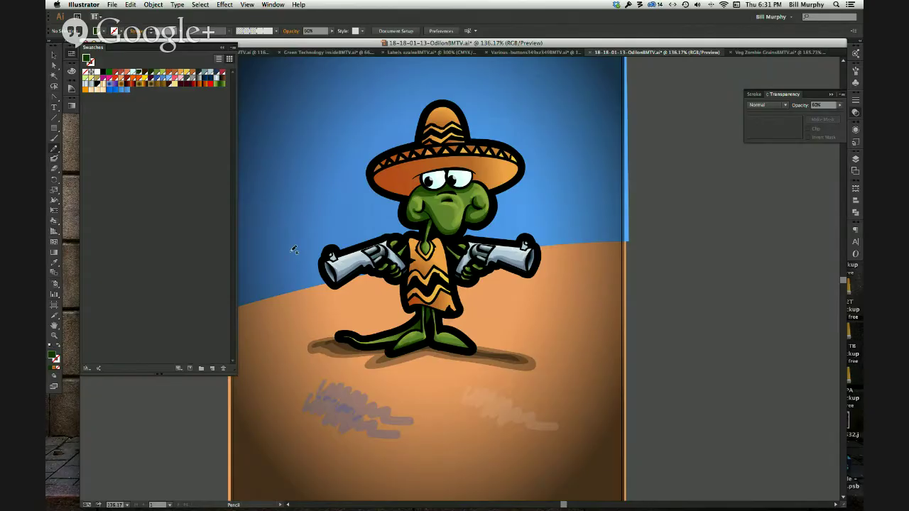
# - Draw a Pencil zigzag left of the lizard, and an S-shaped curve right of it with the Pencil fidelity set to Smooth
pyautogui.moveTo(297, 193)
pyautogui.mouseDown()
pyautogui.moveTo(311, 235)
pyautogui.moveTo(309, 367)
pyautogui.moveTo(287, 423)
pyautogui.mouseUp()
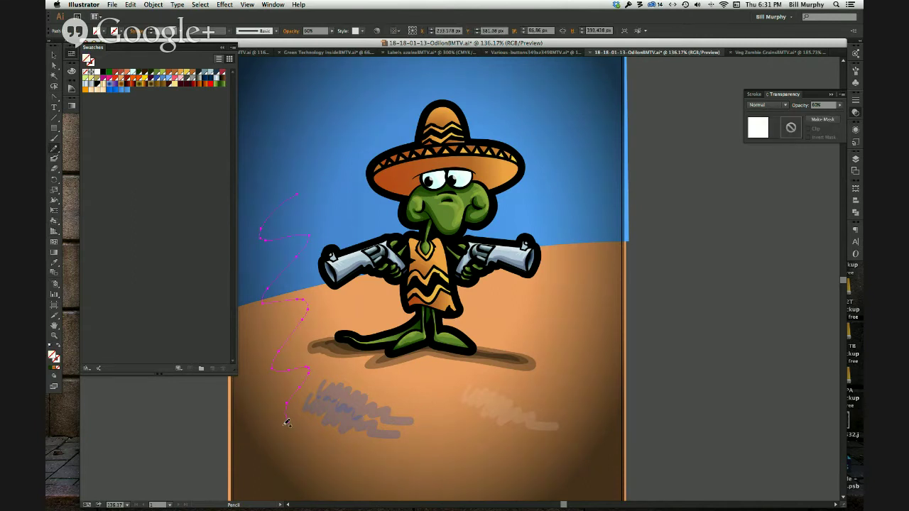
pyautogui.doubleClick(55, 150)
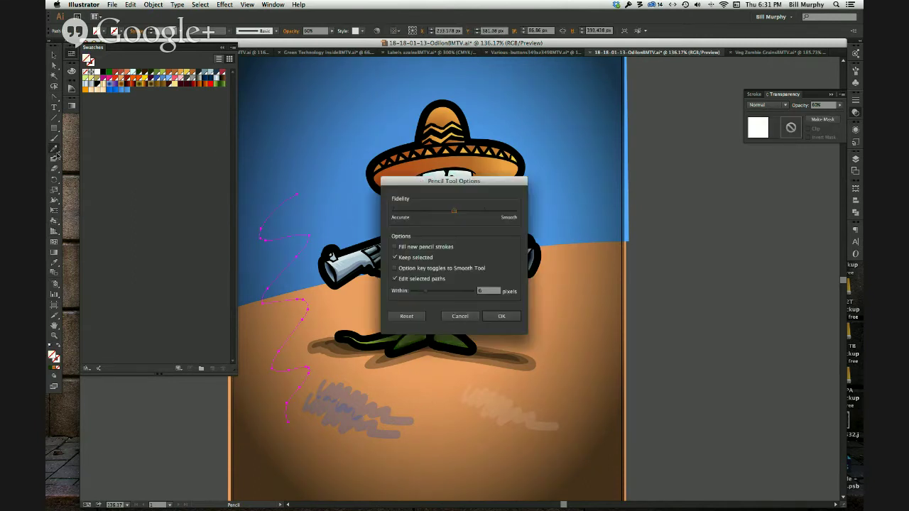
pyautogui.moveTo(454, 210)
pyautogui.mouseDown()
pyautogui.moveTo(396, 213)
pyautogui.moveTo(518, 215)
pyautogui.mouseUp()
pyautogui.click(501, 316)
pyautogui.moveTo(585, 186)
pyautogui.mouseDown()
pyautogui.moveTo(573, 190)
pyautogui.moveTo(589, 340)
pyautogui.moveTo(572, 383)
pyautogui.mouseUp()
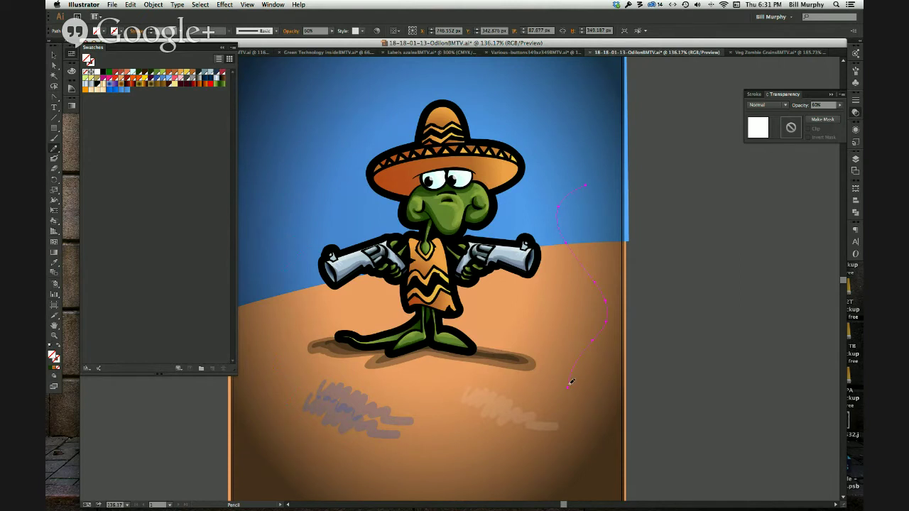
# - Adjust the Pencil tool options and draw an S-shaped curve about 79 px wide and 361 px tall left of the lizard
pyautogui.doubleClick(56, 151)
pyautogui.click(501, 316)
pyautogui.moveTo(281, 276); pyautogui.dragTo(264, 390)
pyautogui.moveTo(297, 176)
pyautogui.mouseDown()
pyautogui.moveTo(268, 193)
pyautogui.moveTo(252, 238)
pyautogui.moveTo(296, 334)
pyautogui.moveTo(296, 353)
pyautogui.mouseUp()
pyautogui.moveTo(256, 246)
pyautogui.mouseDown()
pyautogui.moveTo(297, 324)
pyautogui.moveTo(295, 354)
pyautogui.mouseUp()
# - Set the Smooth tool's fidelity near the Smooth end and smooth the S-shaped curve along its whole length
pyautogui.doubleClick(56, 151)
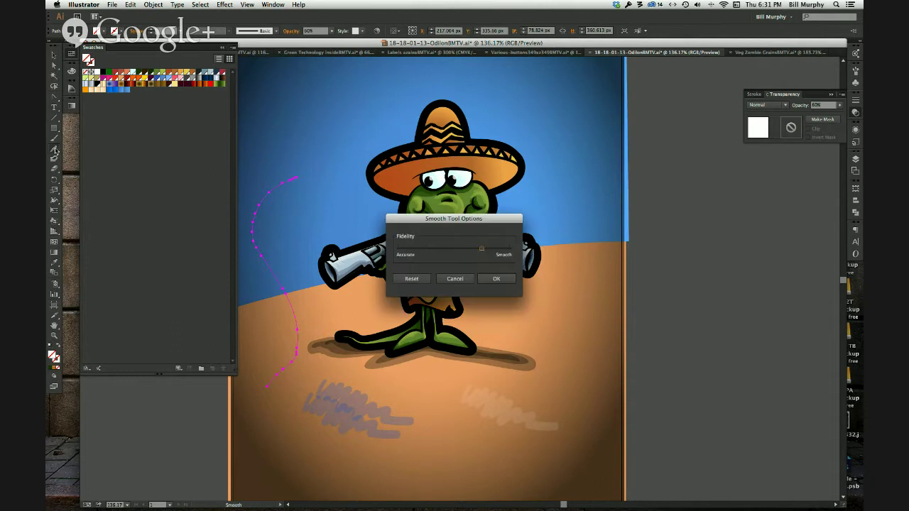
pyautogui.moveTo(483, 253); pyautogui.dragTo(508, 250)
pyautogui.click(497, 278)
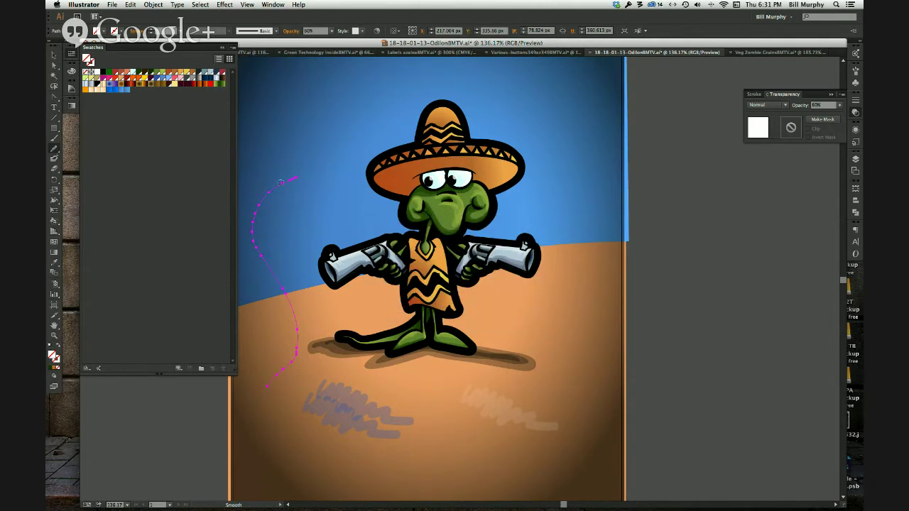
pyautogui.moveTo(298, 177); pyautogui.dragTo(266, 272)
pyautogui.moveTo(274, 375); pyautogui.dragTo(269, 384)
pyautogui.moveTo(54, 150); pyautogui.dragTo(94, 147)
pyautogui.moveTo(299, 318)
pyautogui.mouseDown()
pyautogui.moveTo(290, 362)
pyautogui.moveTo(258, 391)
pyautogui.moveTo(282, 378)
pyautogui.moveTo(295, 328)
pyautogui.moveTo(257, 246)
pyautogui.moveTo(268, 190)
pyautogui.moveTo(298, 174)
pyautogui.mouseUp()
pyautogui.moveTo(274, 265)
pyautogui.mouseDown()
pyautogui.moveTo(277, 375)
pyautogui.moveTo(279, 364)
pyautogui.mouseUp()
# - Simplify the S-shaped curve's path to reduce its anchor points
pyautogui.click(154, 5)
pyautogui.click(153, 5)
pyautogui.click(154, 5)
pyautogui.moveTo(174, 165)
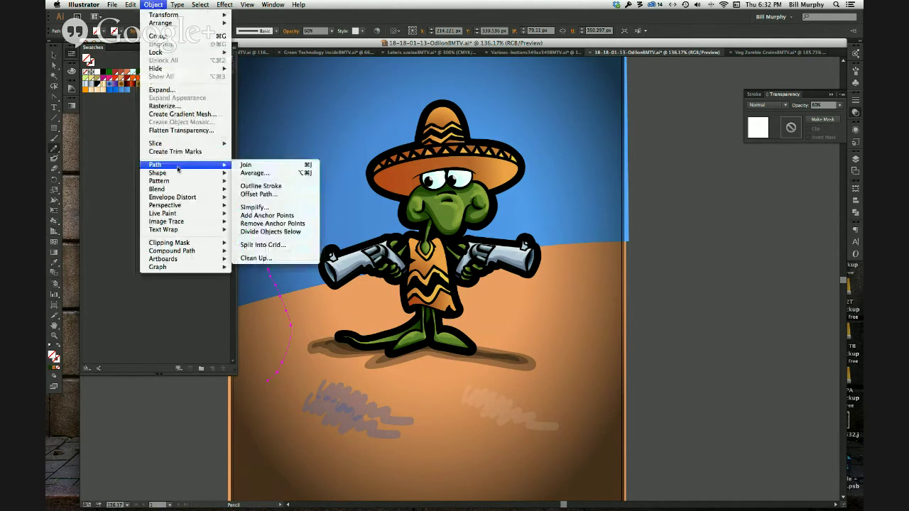
pyautogui.click(254, 207)
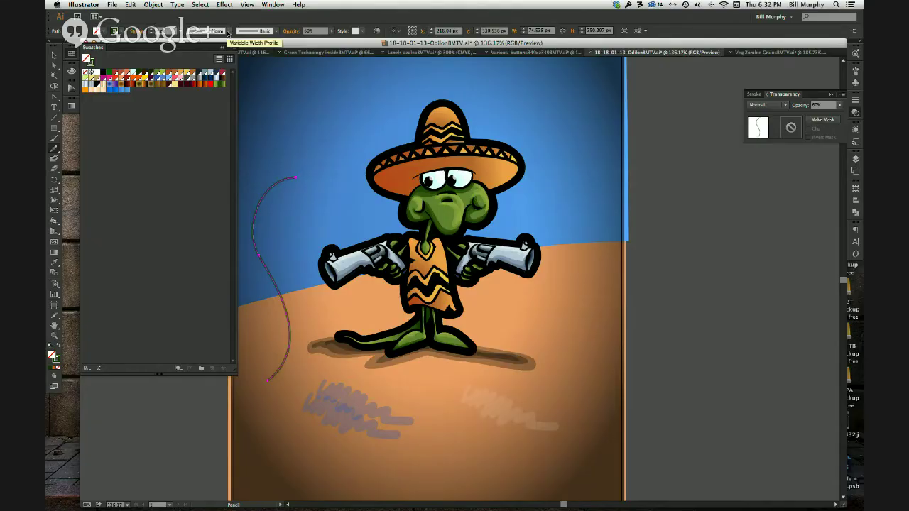
# - Give the curve's dark-green stroke a width profile tapering at both ends, increase its weight, and deselect it
pyautogui.click(228, 31)
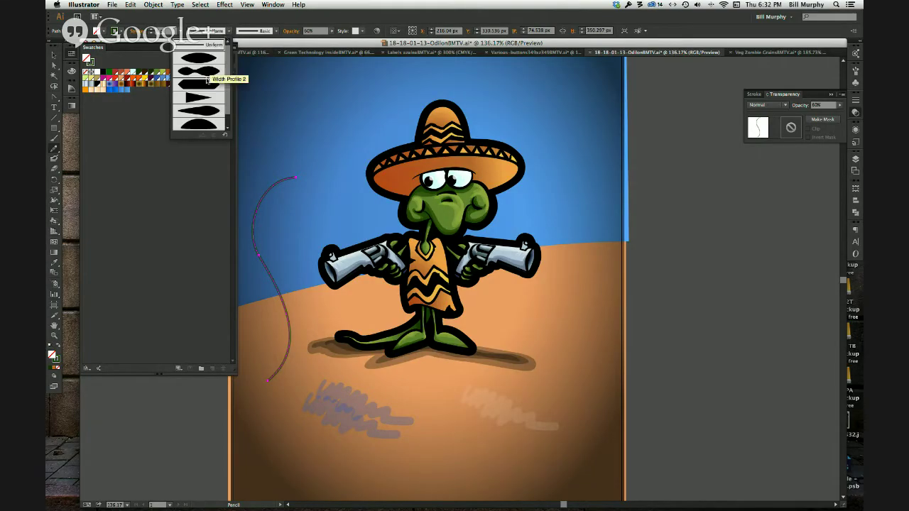
pyautogui.click(227, 62)
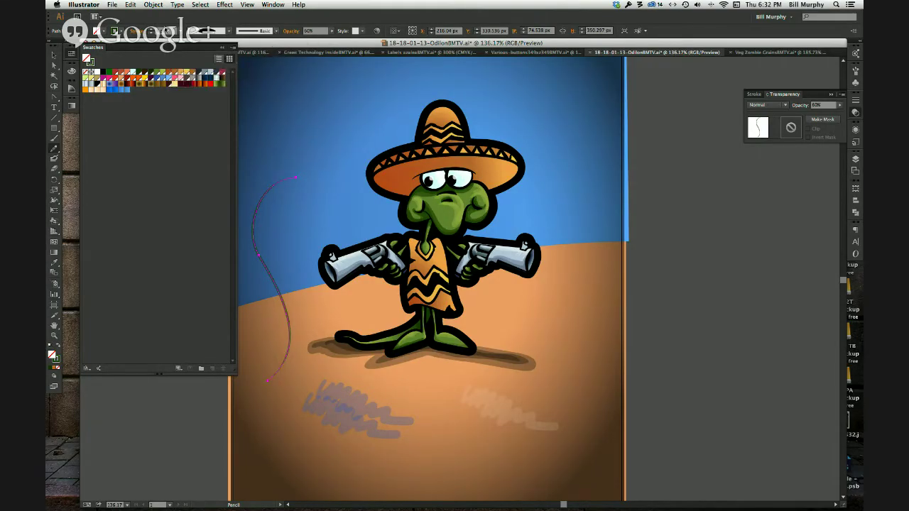
pyautogui.click(152, 29)
pyautogui.press('v')
pyautogui.click(271, 416)
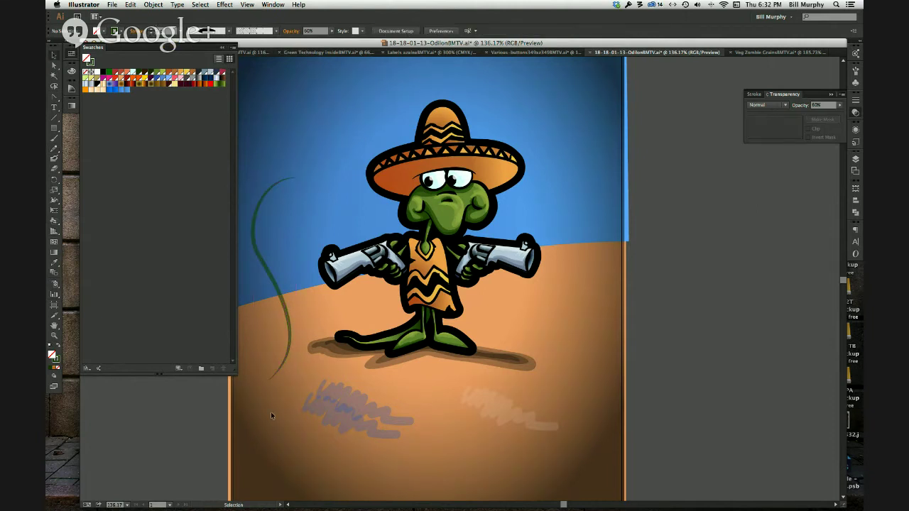
# - Set the opacity of the S-shaped curve beside the lizard to 100%
pyautogui.click(290, 327)
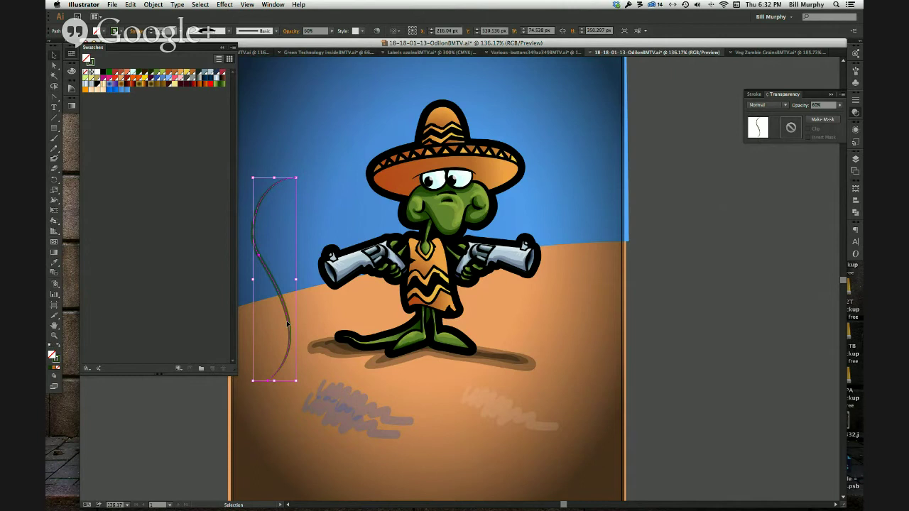
pyautogui.click(539, 412)
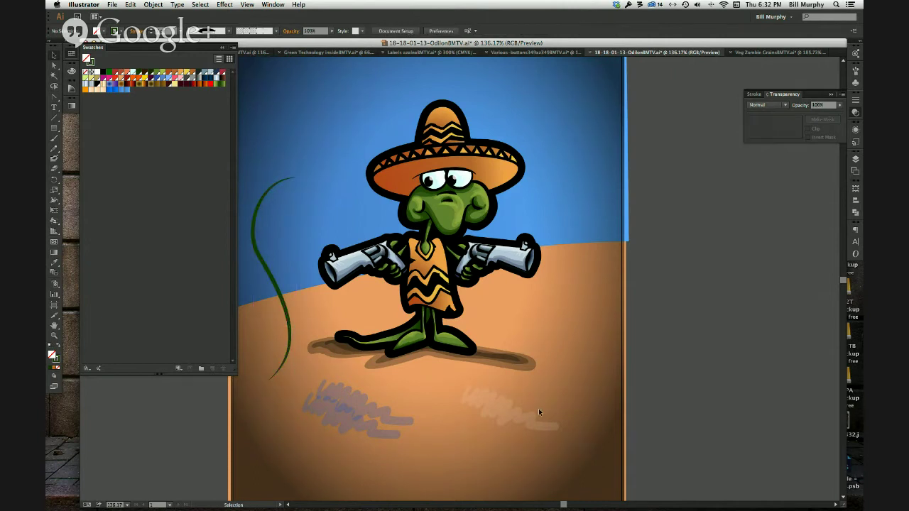
pyautogui.click(286, 307)
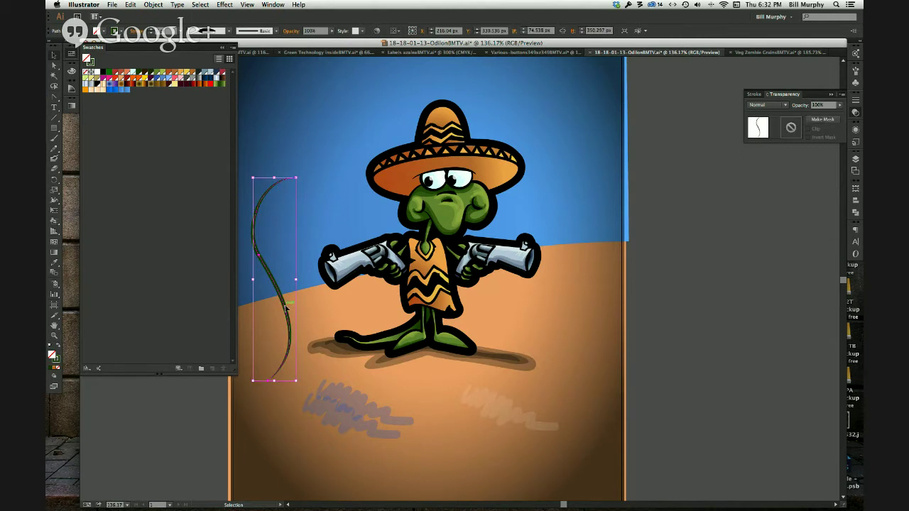
# - Select only the sombrero's brim shape inside the lizard group with the Direct Selection tool
pyautogui.click(400, 182)
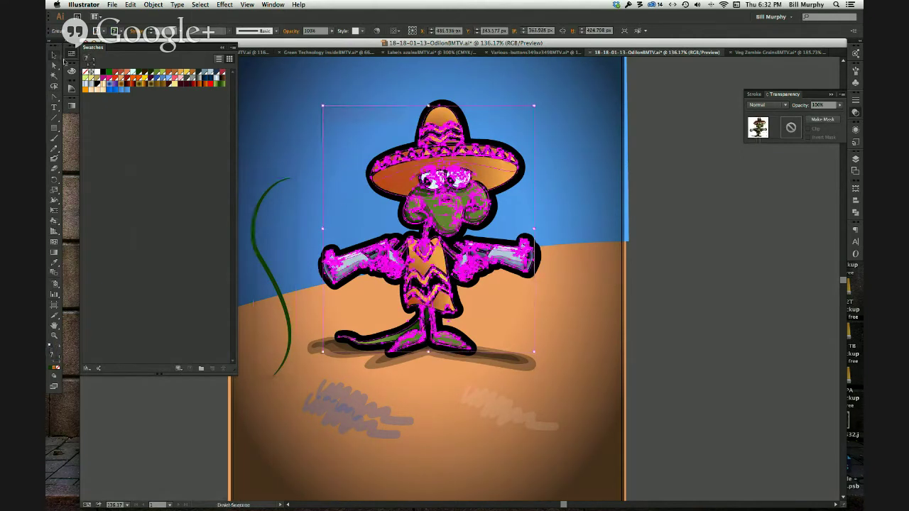
pyautogui.click(402, 179)
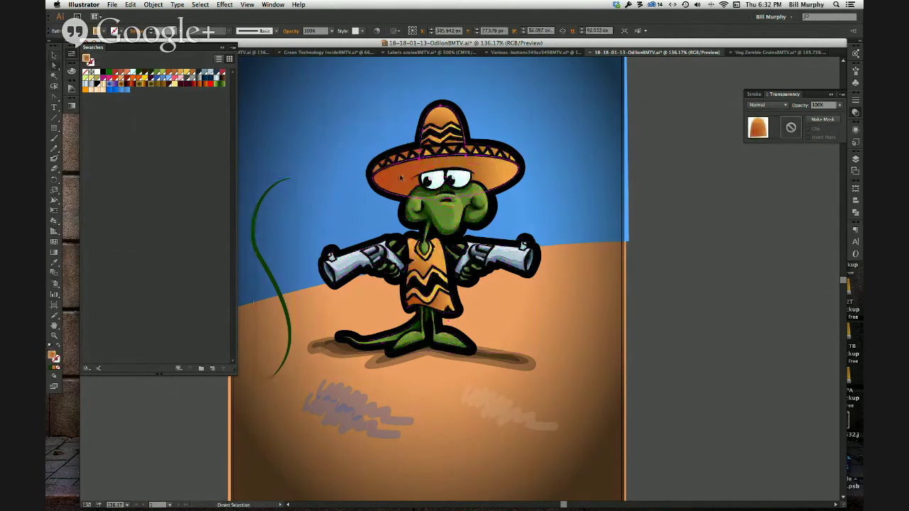
pyautogui.click(400, 174)
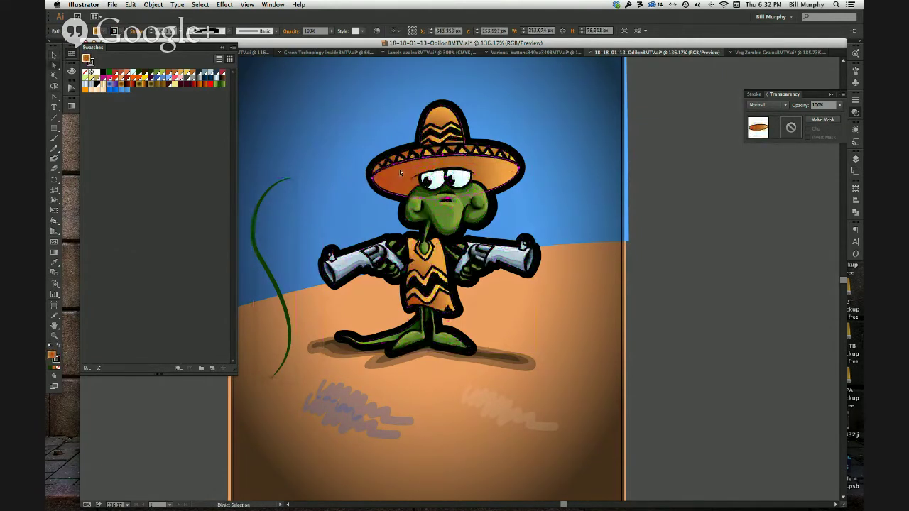
pyautogui.click(56, 225)
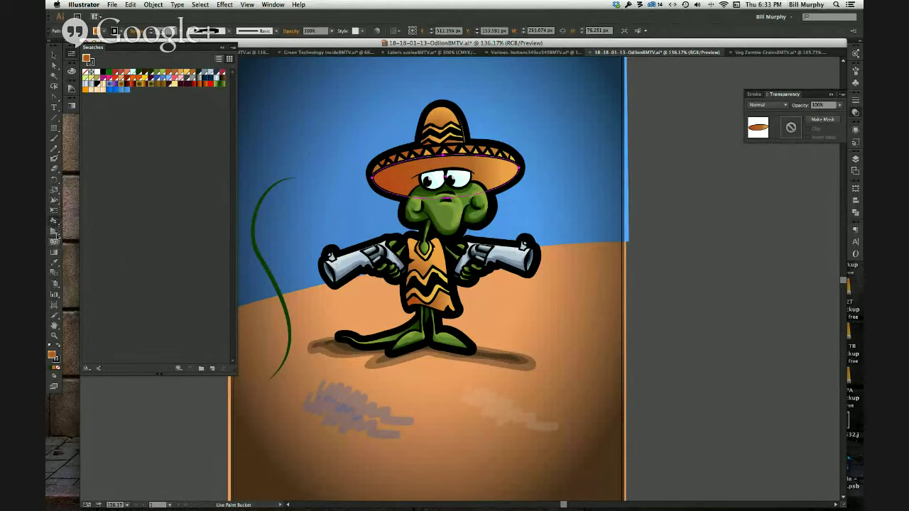
pyautogui.click(54, 222)
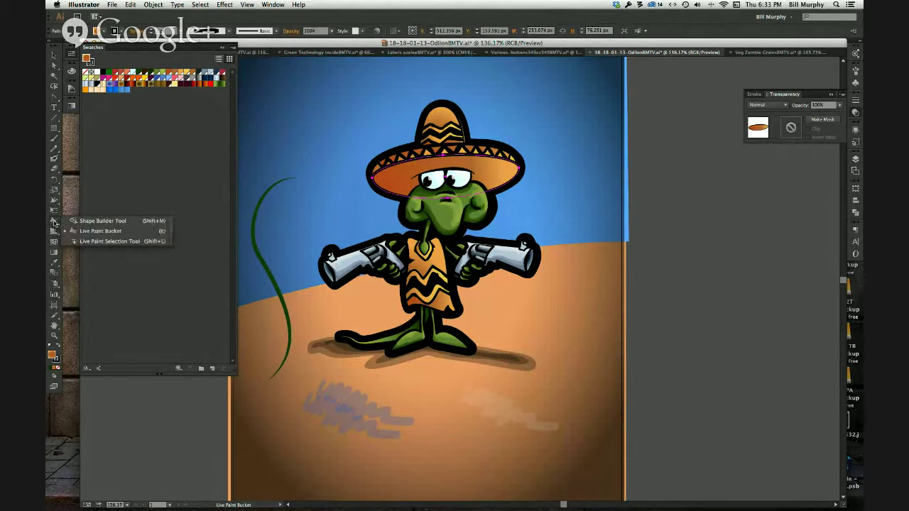
pyautogui.click(131, 5)
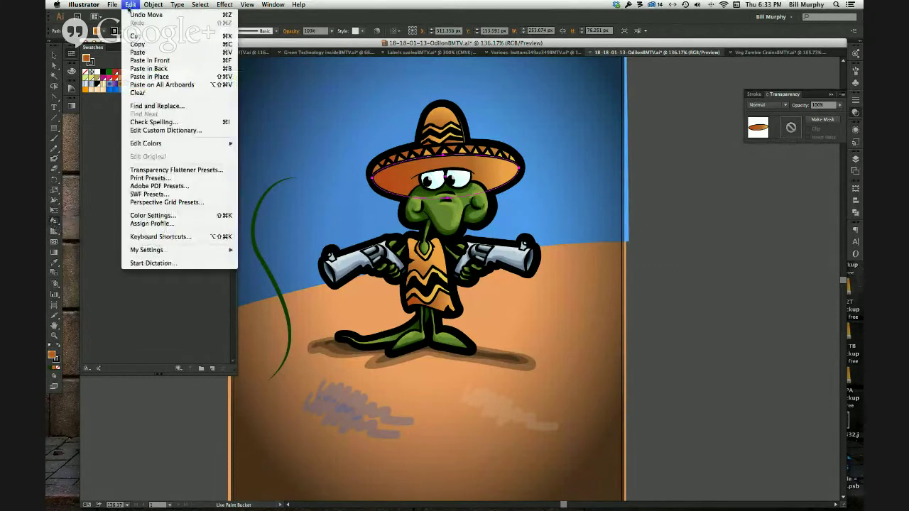
pyautogui.click(130, 5)
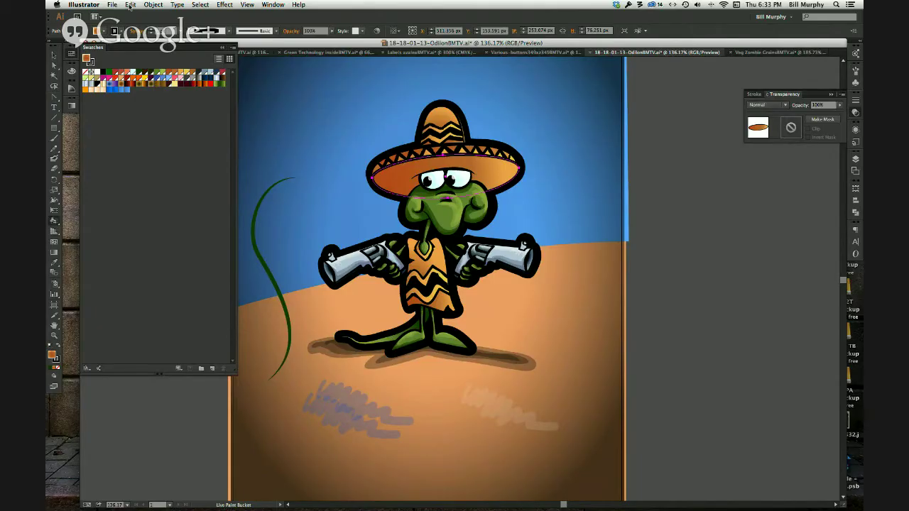
# - Draw a wavy orange path with the Pen tool above the S-shaped curve, and a freehand Pencil curve to the lizard's lower right
pyautogui.click(54, 148)
pyautogui.click(58, 97)
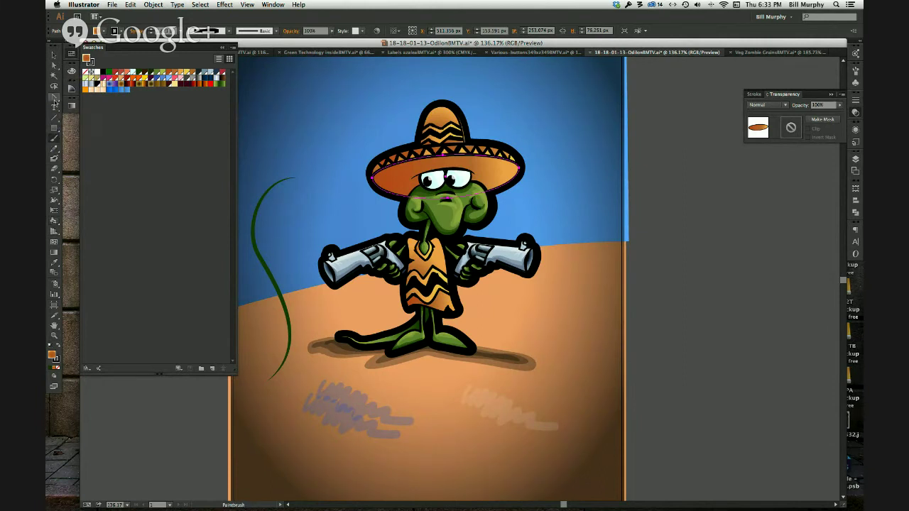
pyautogui.click(58, 97)
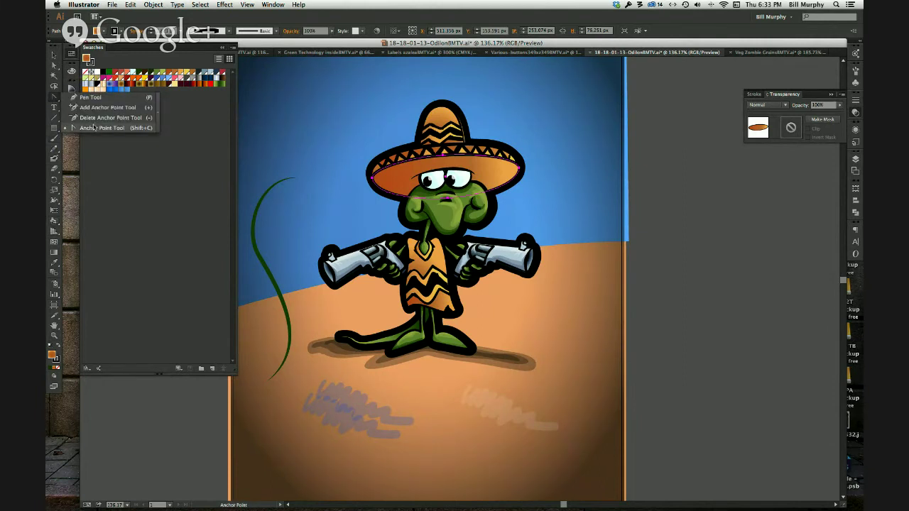
pyautogui.click(89, 98)
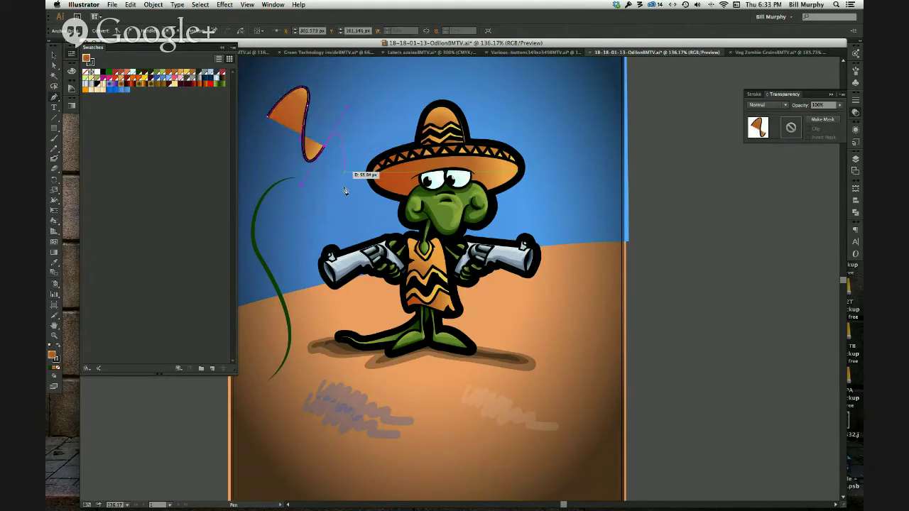
pyautogui.click(347, 176)
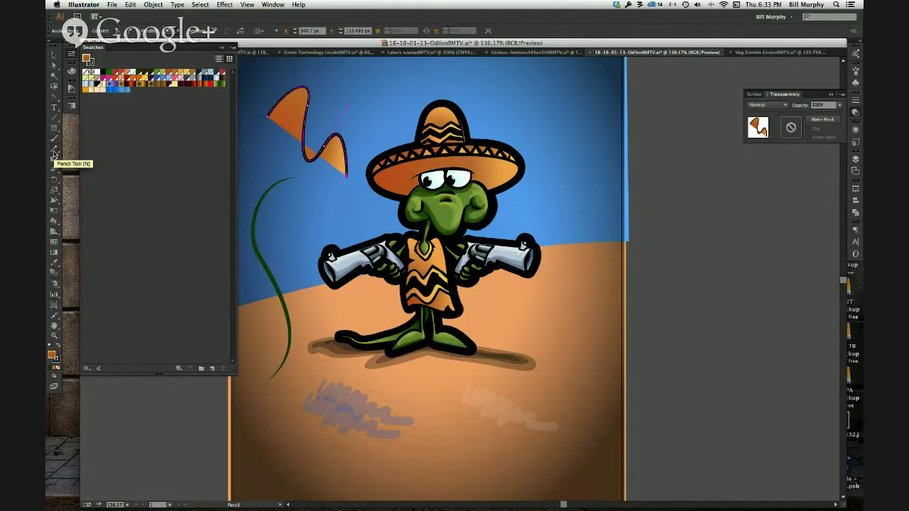
pyautogui.moveTo(578, 374); pyautogui.dragTo(596, 264)
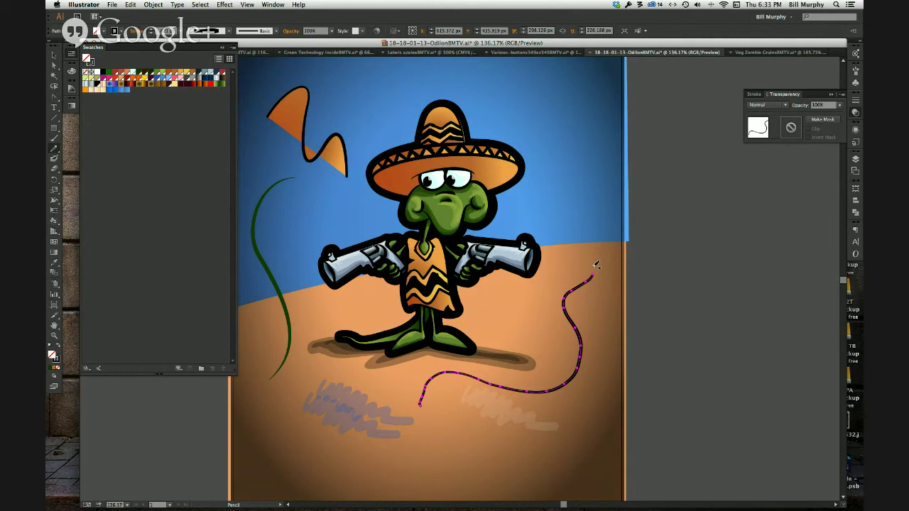
# - Delete the freehand Pencil curve, the S-shaped curve and the translucent scribbles on the ground
pyautogui.click(55, 96)
pyautogui.moveTo(56, 95); pyautogui.dragTo(86, 124)
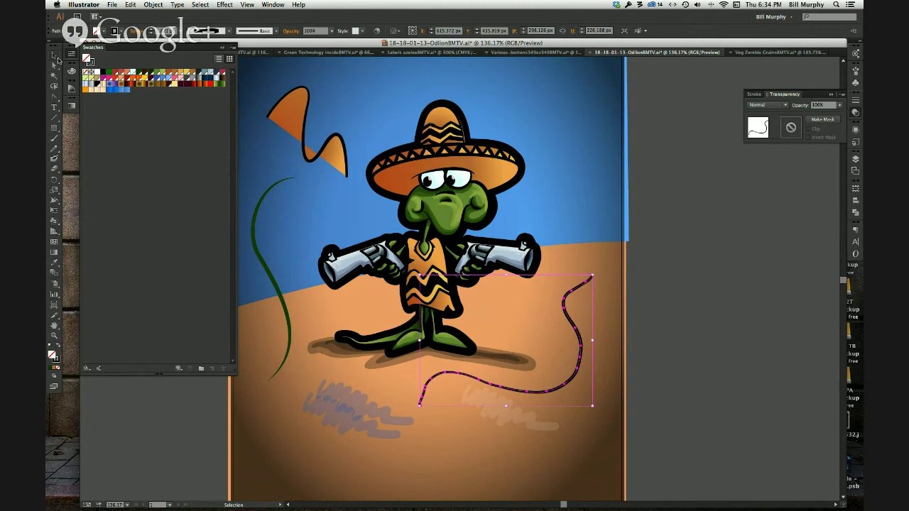
pyautogui.press('Delete')
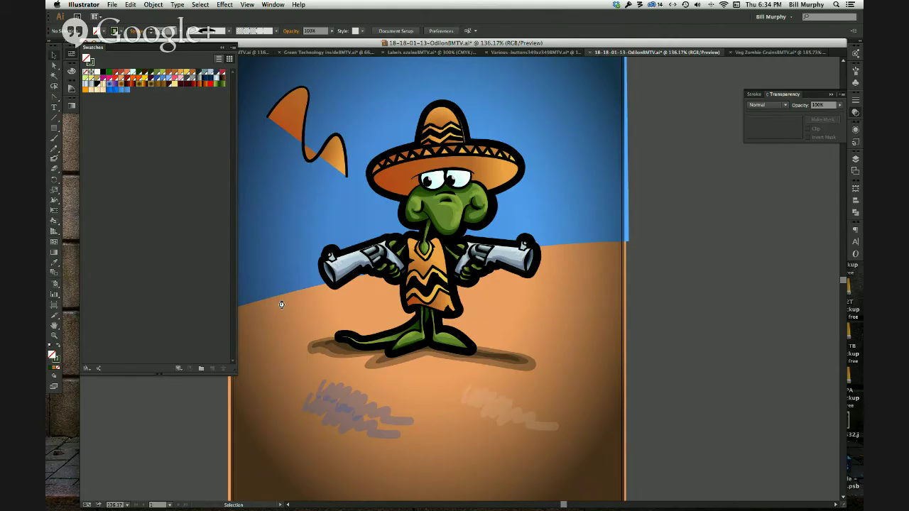
pyautogui.click(345, 419)
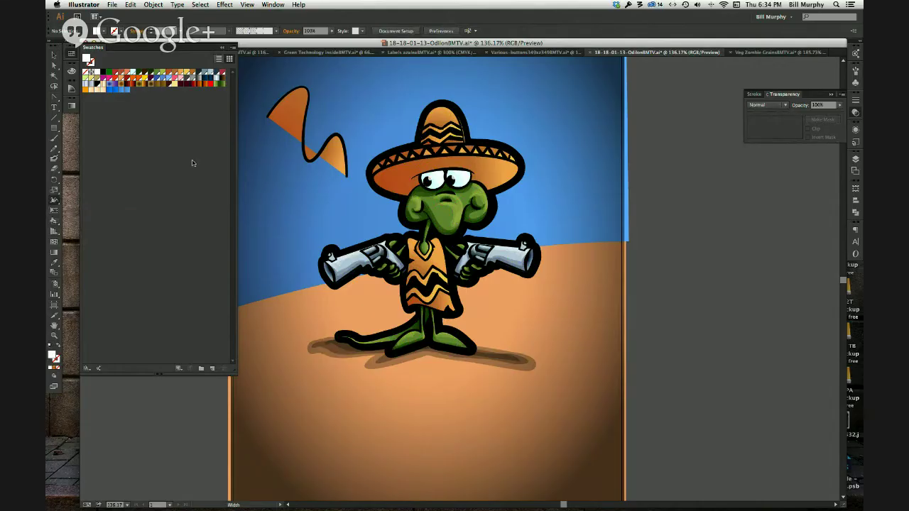
# - Move the wavy orange path down beside the horizon, and select the sombrero's crown with the Direct Selection tool
pyautogui.moveTo(236, 371); pyautogui.dragTo(241, 294)
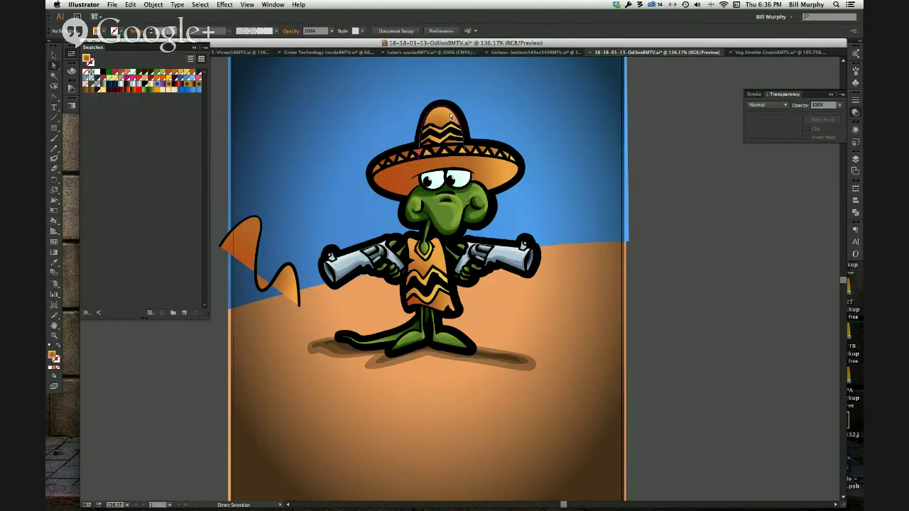
pyautogui.click(450, 114)
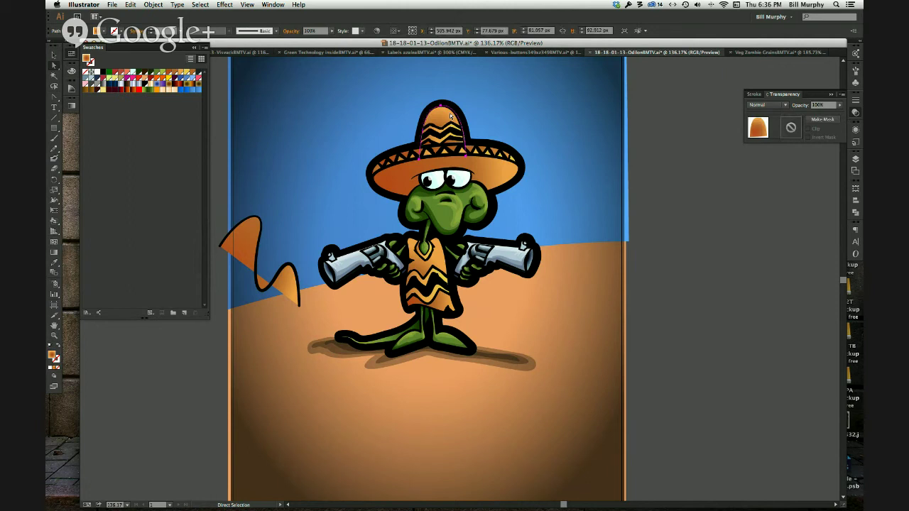
pyautogui.click(450, 116)
pyautogui.click(449, 113)
pyautogui.click(449, 112)
pyautogui.click(400, 101)
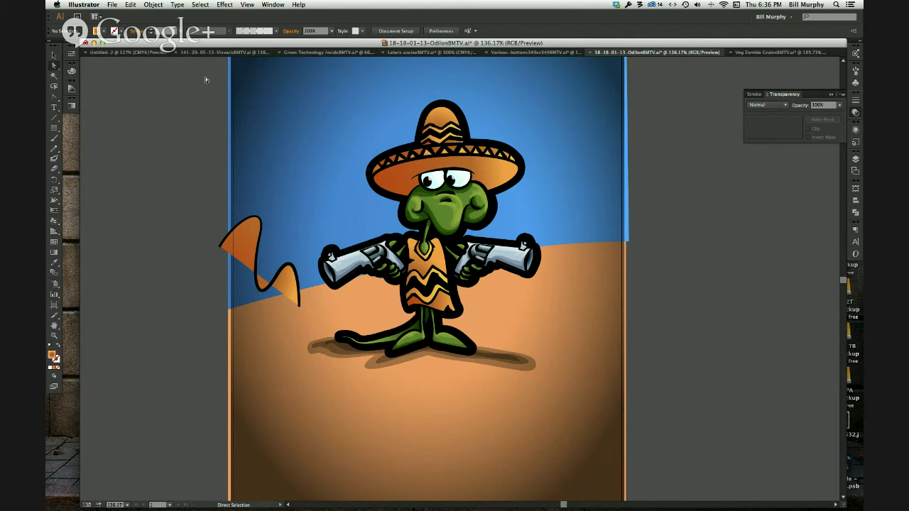
# - Delete the wavy orange path, and select the highlight on the left revolver's barrel to check its opacity
pyautogui.moveTo(202, 69); pyautogui.dragTo(660, 405)
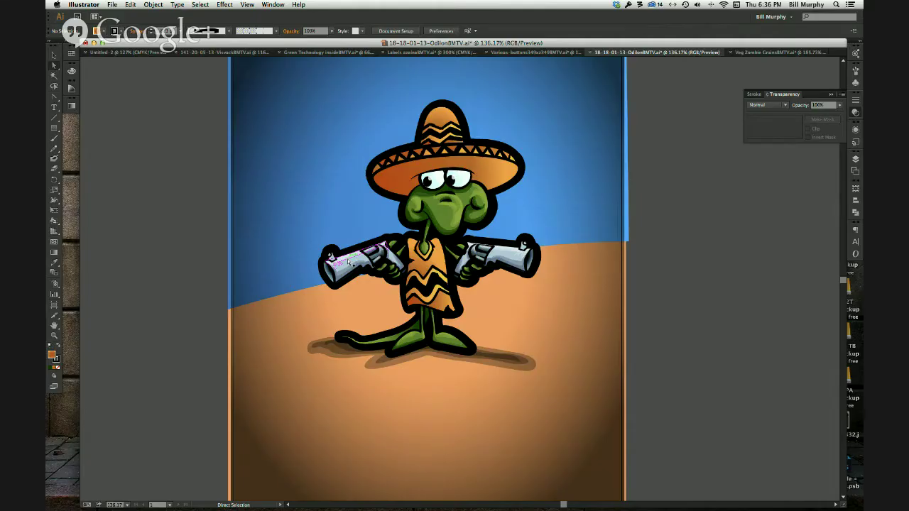
pyautogui.click(348, 262)
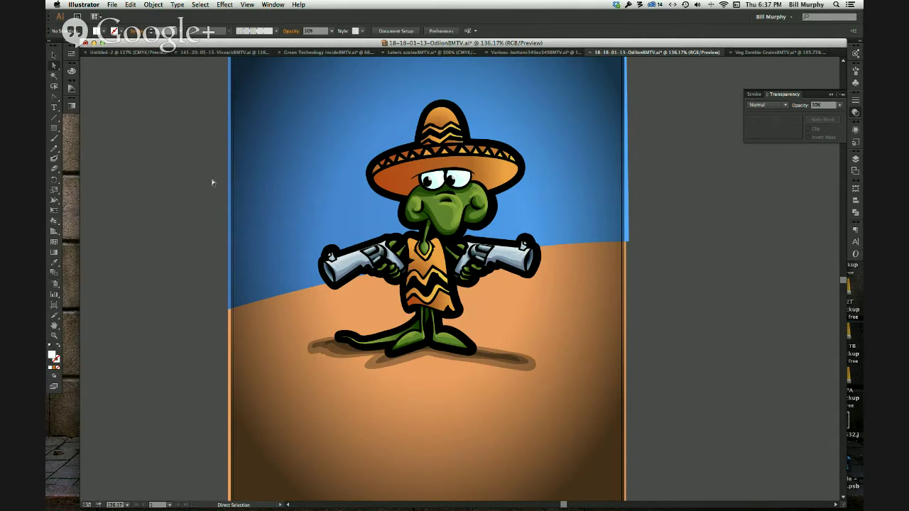
pyautogui.click(462, 172)
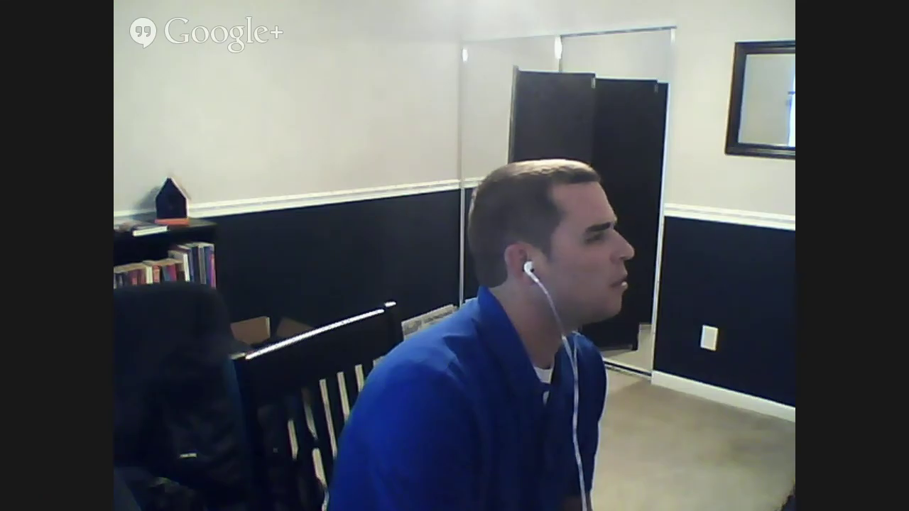